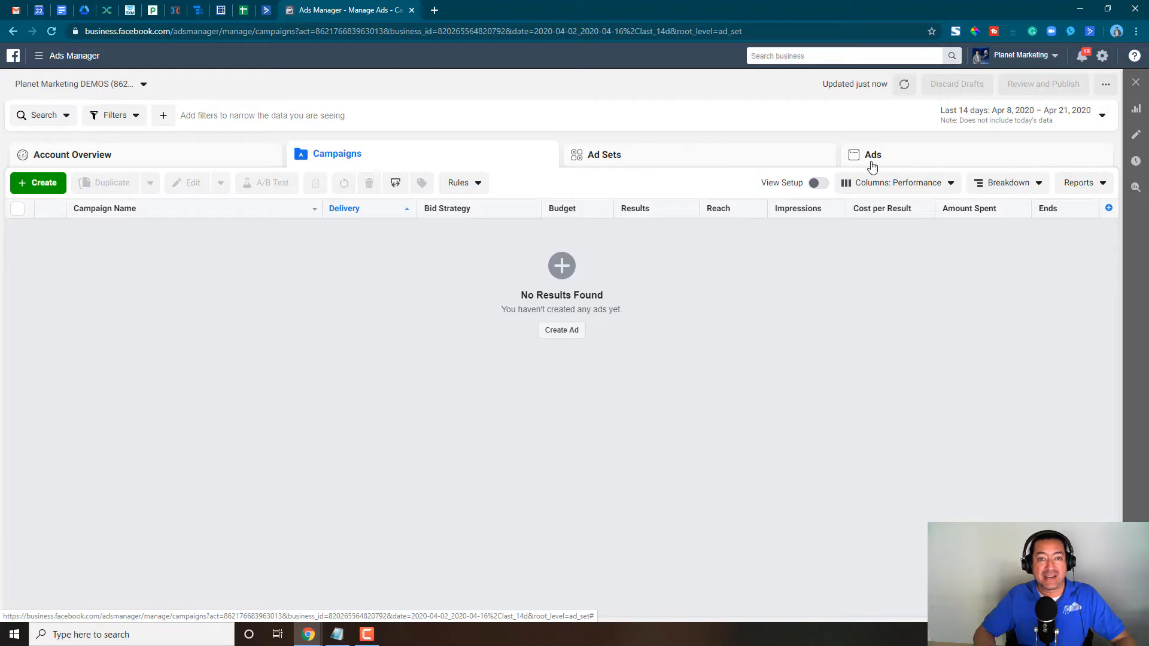
- Create a new campaign with the Traffic objective, leaving the optional campaign name unset
{"action": "left_click", "coordinate": [56, 183]}
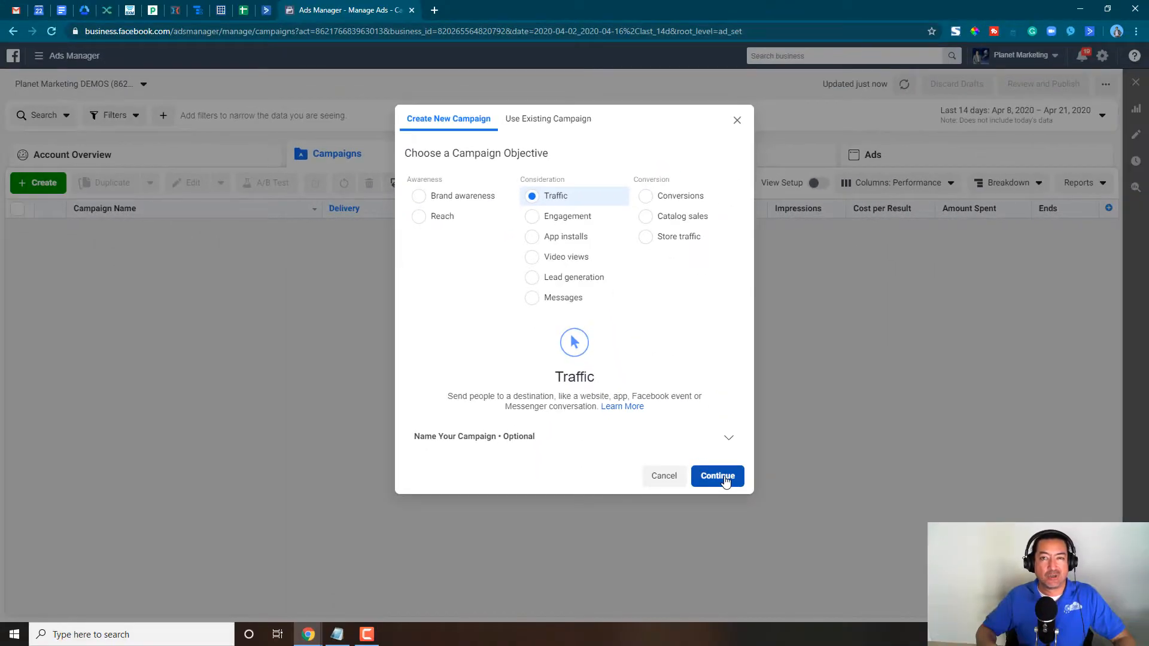
{"action": "left_click", "coordinate": [721, 477]}
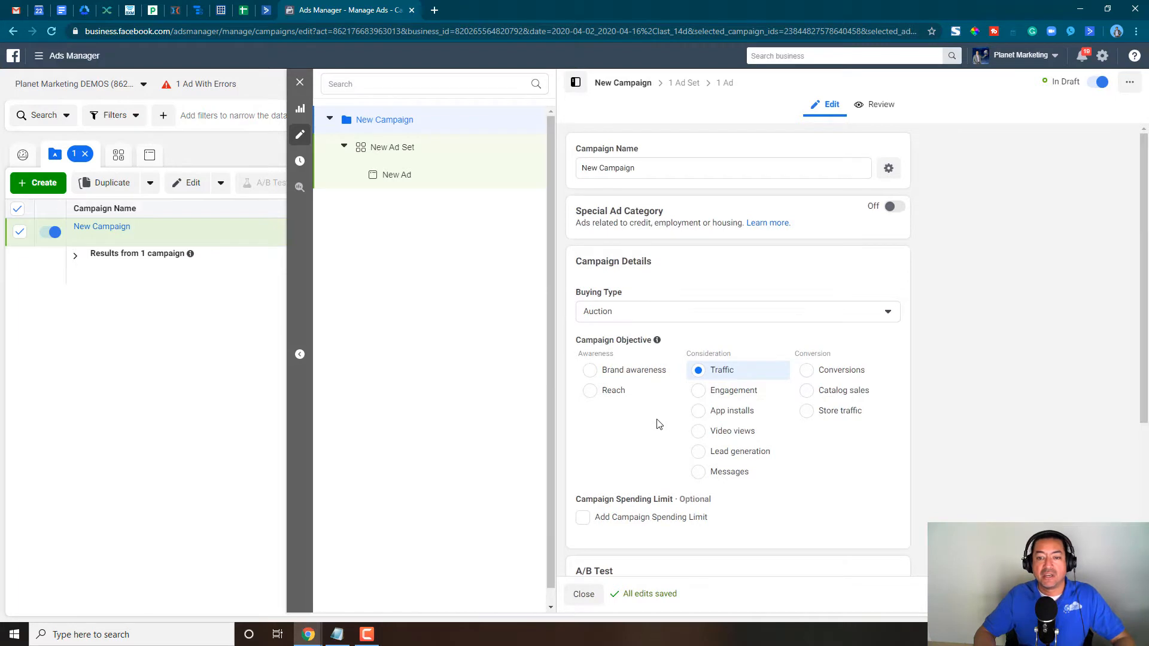
{"action": "scroll", "coordinate": [658, 423], "scroll_direction": "down", "scroll_amount": 4}
{"action": "scroll", "coordinate": [658, 422], "scroll_direction": "up", "scroll_amount": 4}
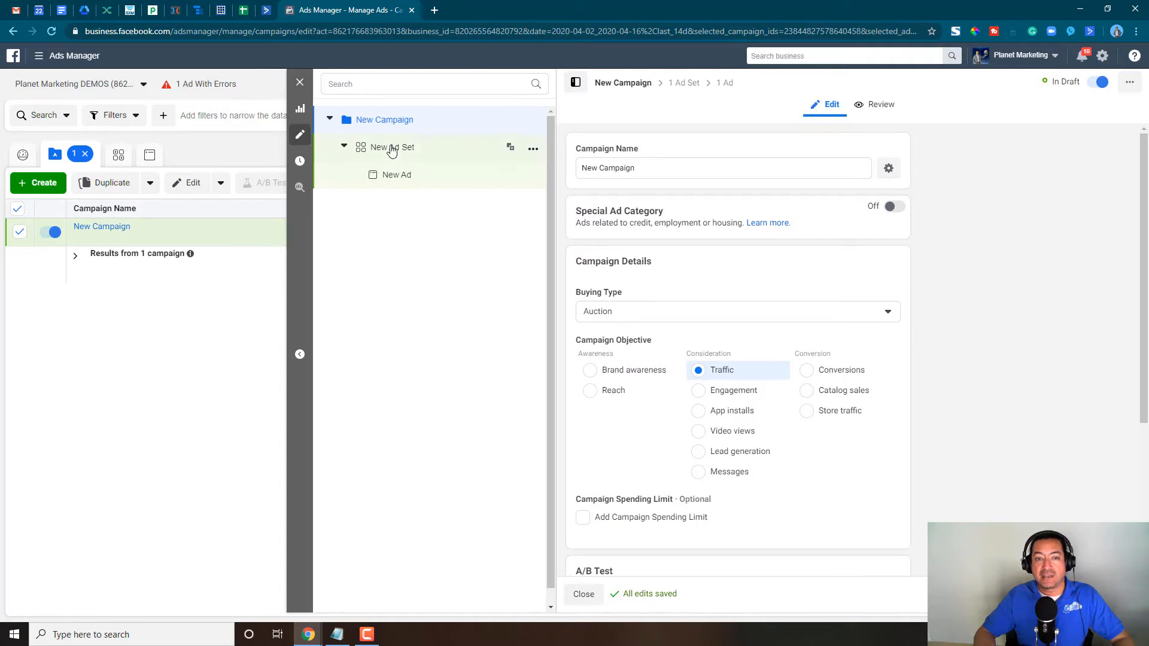
- Close the campaign editor and open the campaign's new ad set for editing
{"action": "left_click", "coordinate": [300, 82]}
{"action": "left_click", "coordinate": [613, 314]}
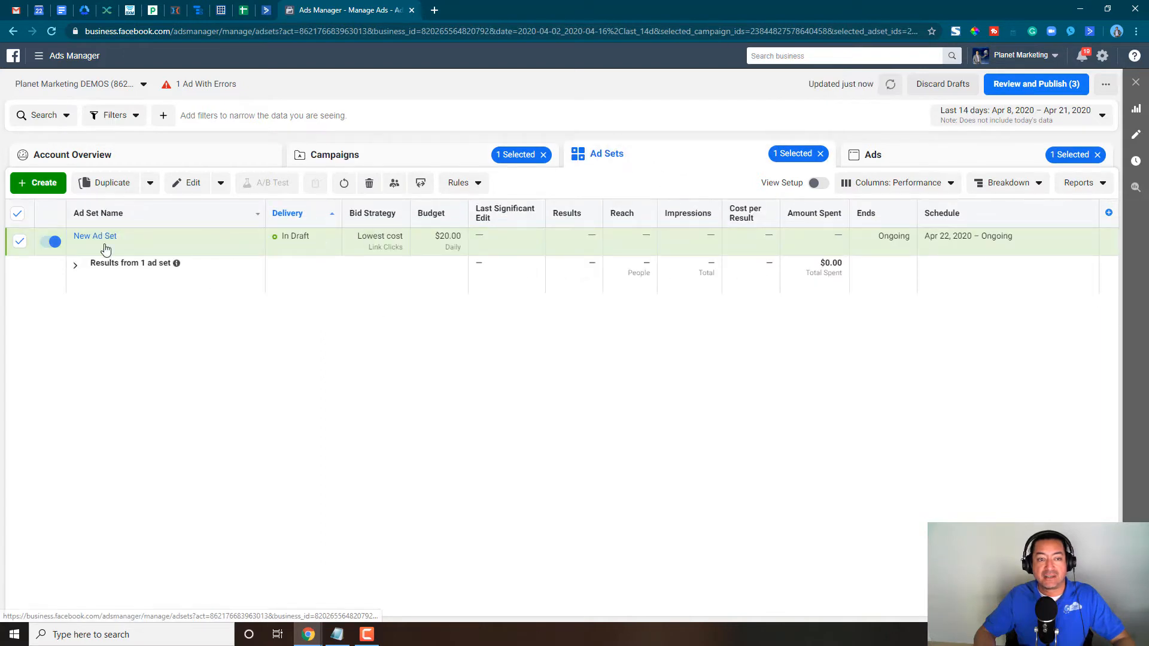
{"action": "left_click", "coordinate": [143, 248]}
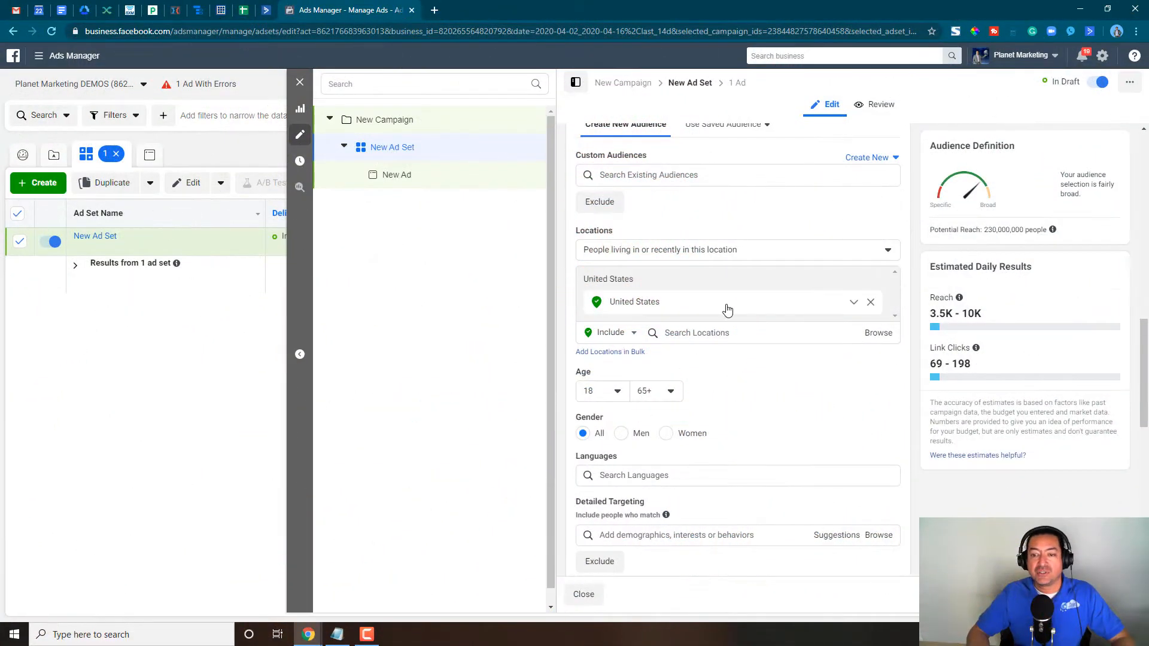
- Remove United States from the ad set's targeted audience locations
{"action": "left_click", "coordinate": [723, 308]}
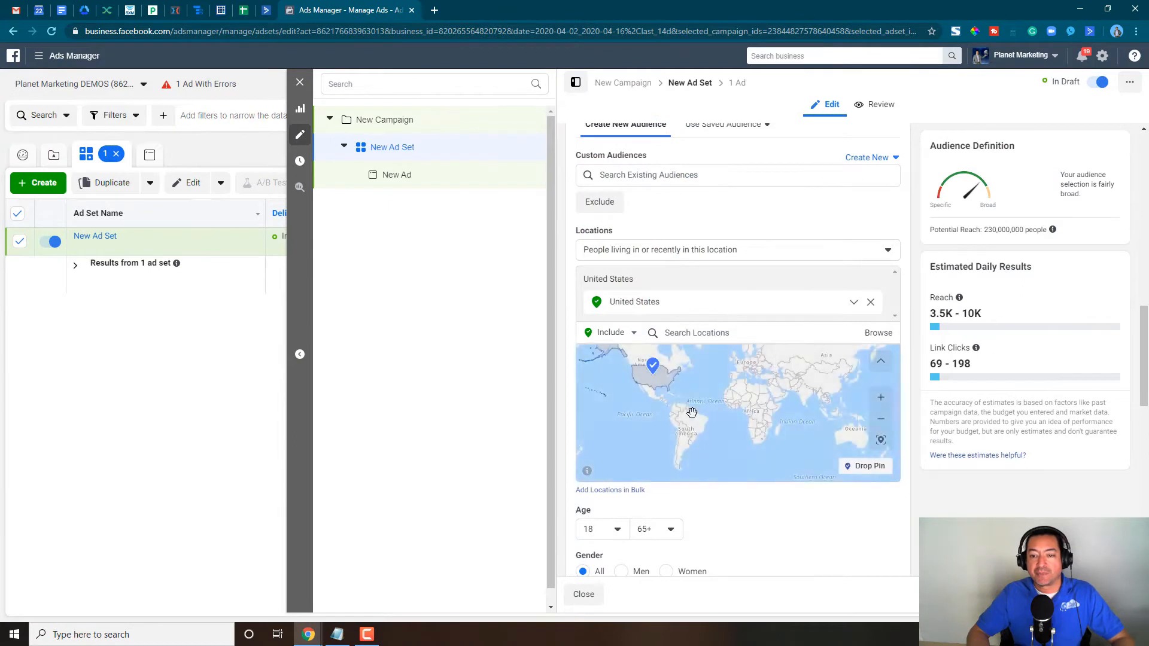
{"action": "left_click_drag", "start_coordinate": [692, 413], "coordinate": [712, 372]}
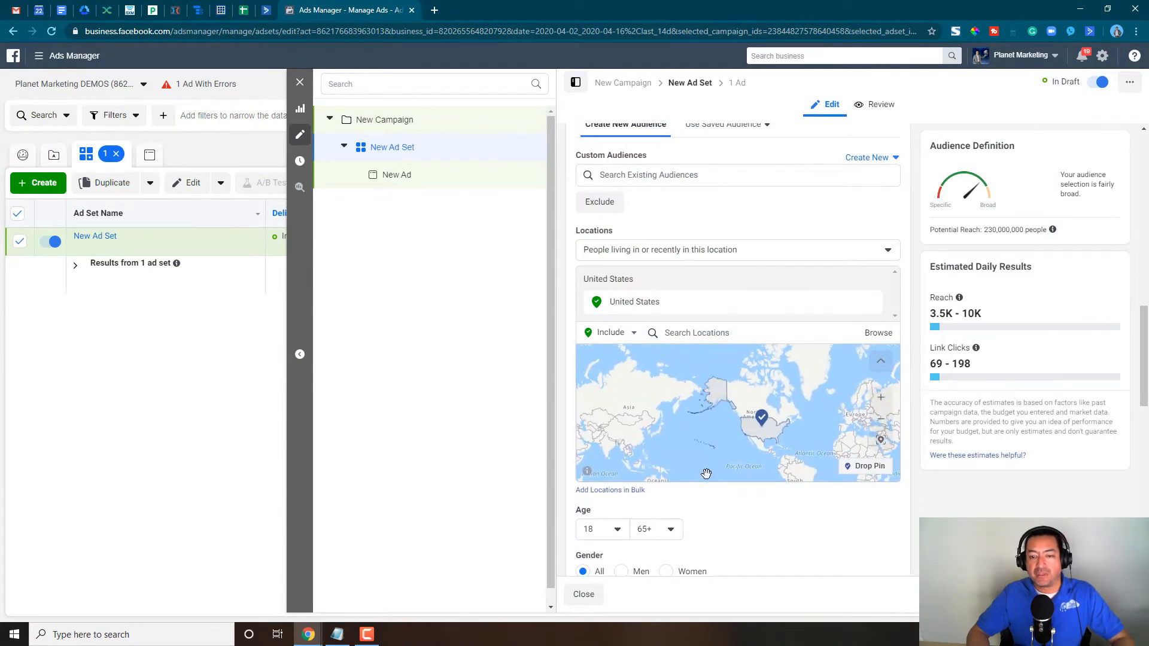
{"action": "mouse_move", "coordinate": [735, 307]}
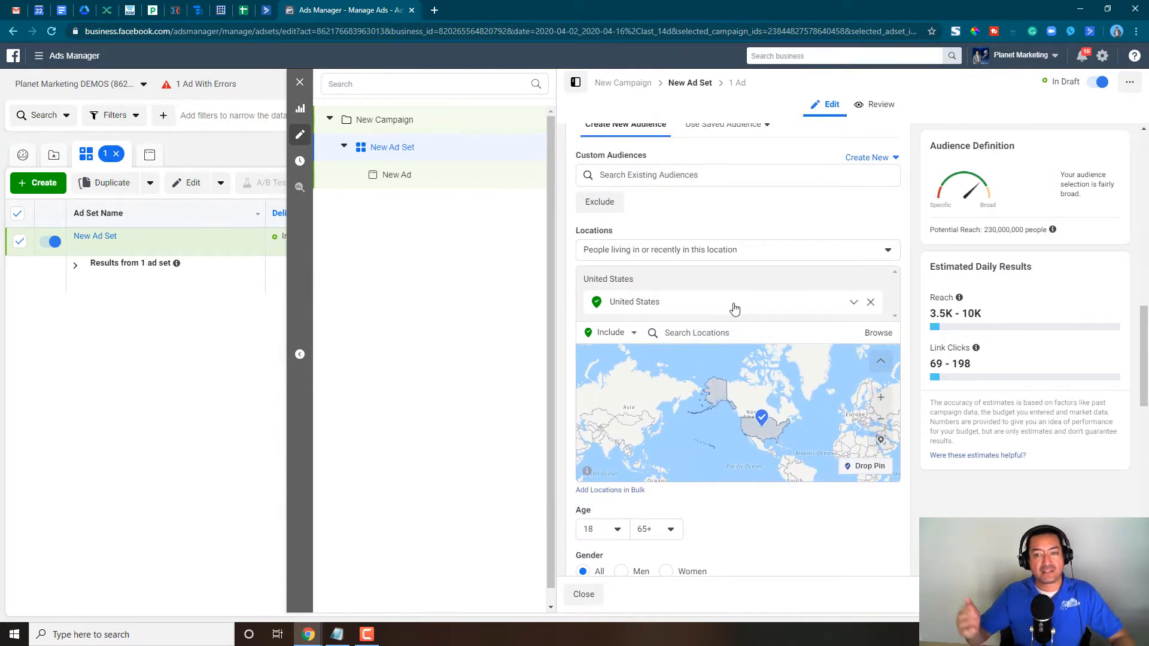
{"action": "left_click", "coordinate": [871, 302]}
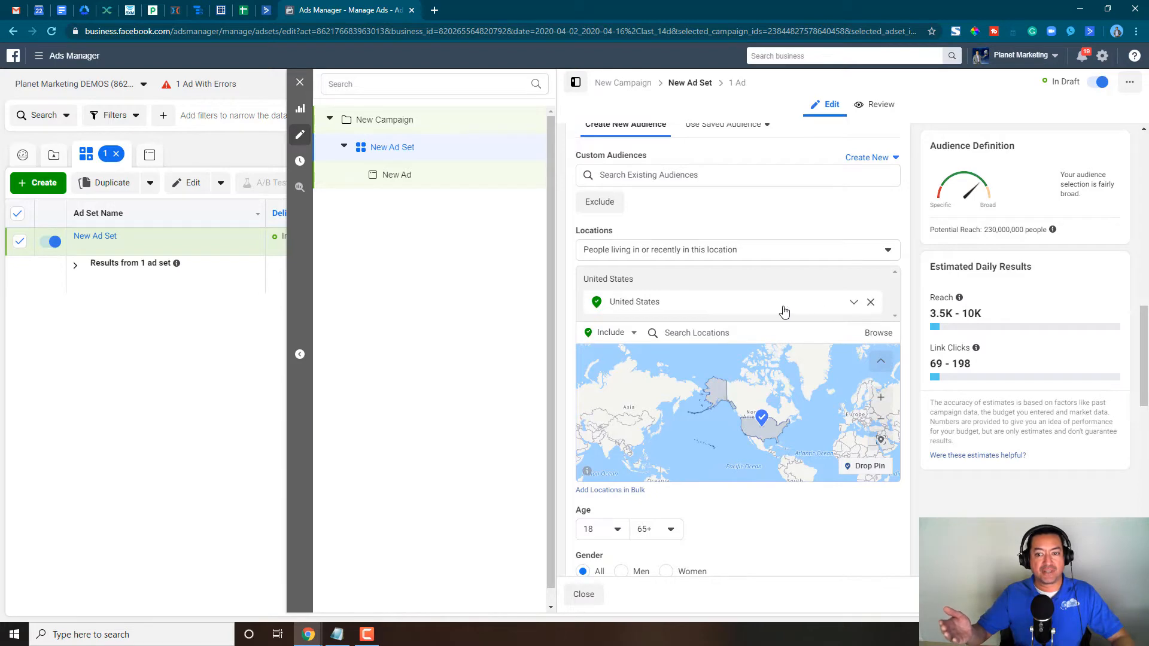
- Set the audience location type to "People living in this location"
{"action": "left_click", "coordinate": [694, 315]}
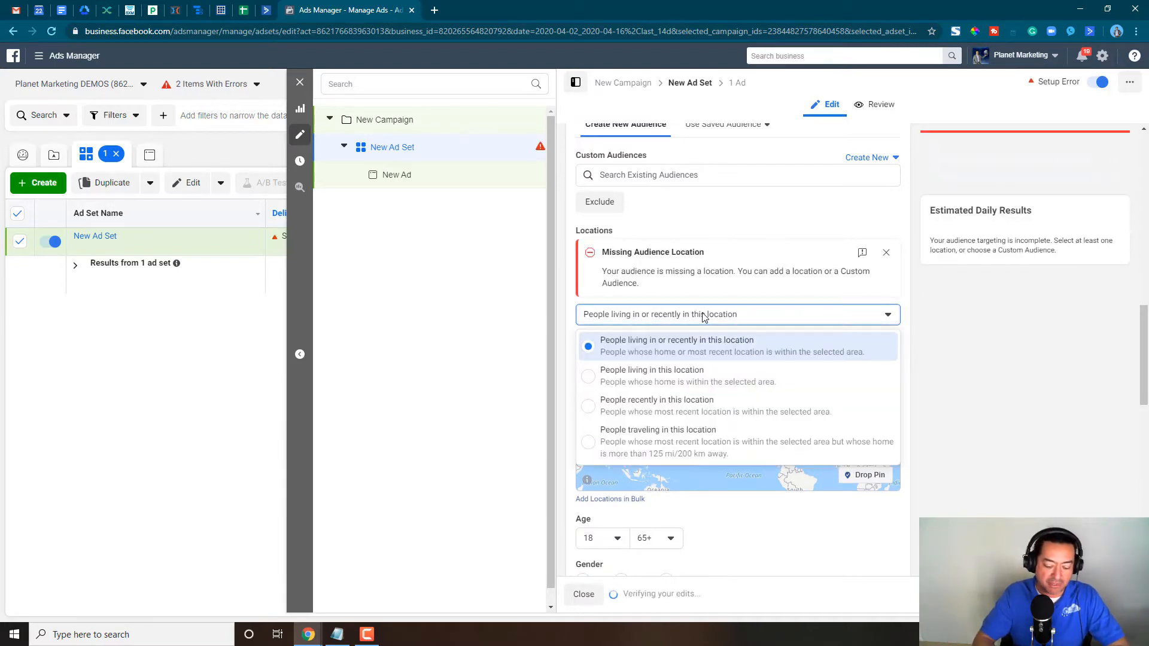
{"action": "left_click", "coordinate": [704, 317]}
{"action": "left_click", "coordinate": [703, 317]}
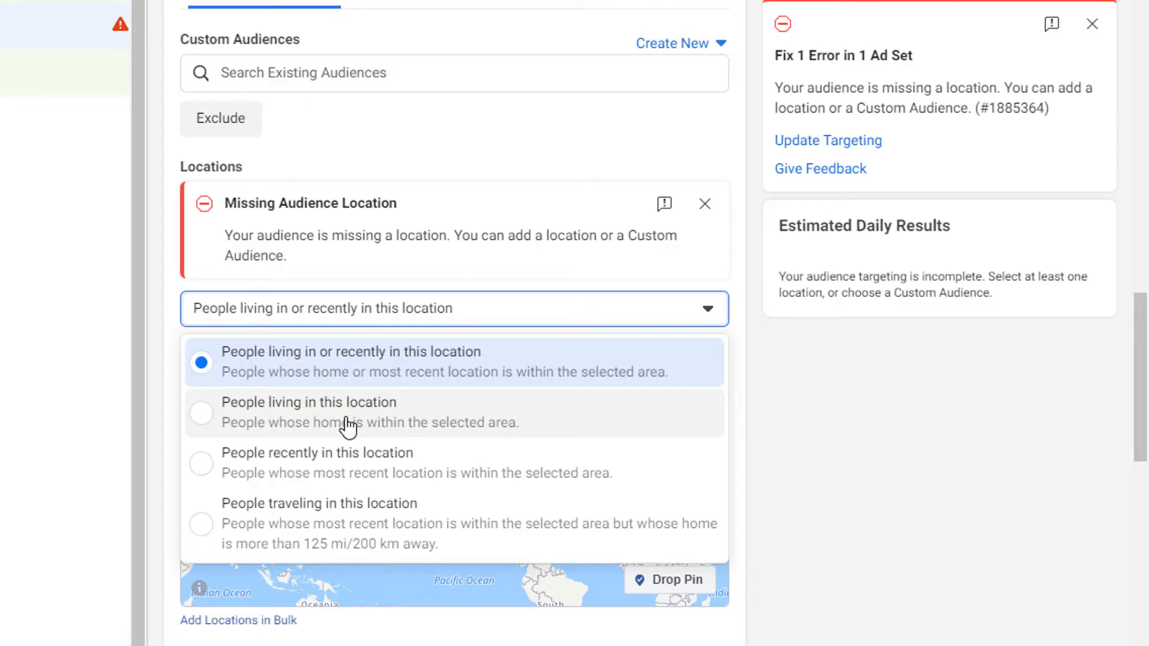
{"action": "left_click_drag", "start_coordinate": [344, 423], "coordinate": [367, 371]}
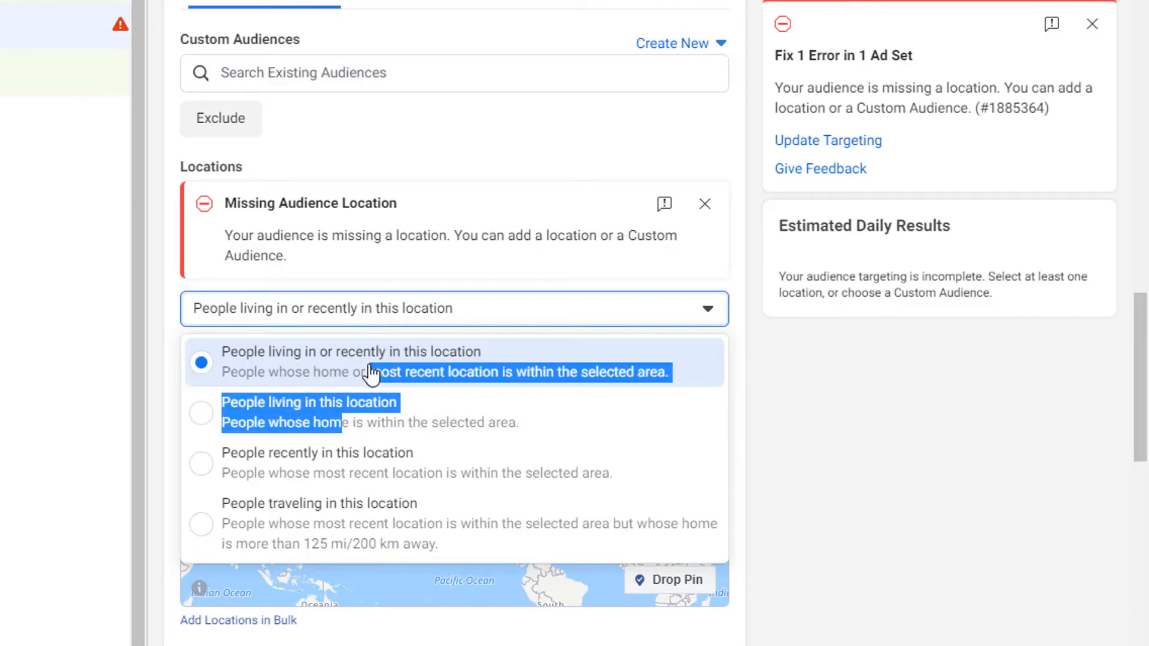
{"action": "left_click_drag", "start_coordinate": [369, 372], "coordinate": [361, 425]}
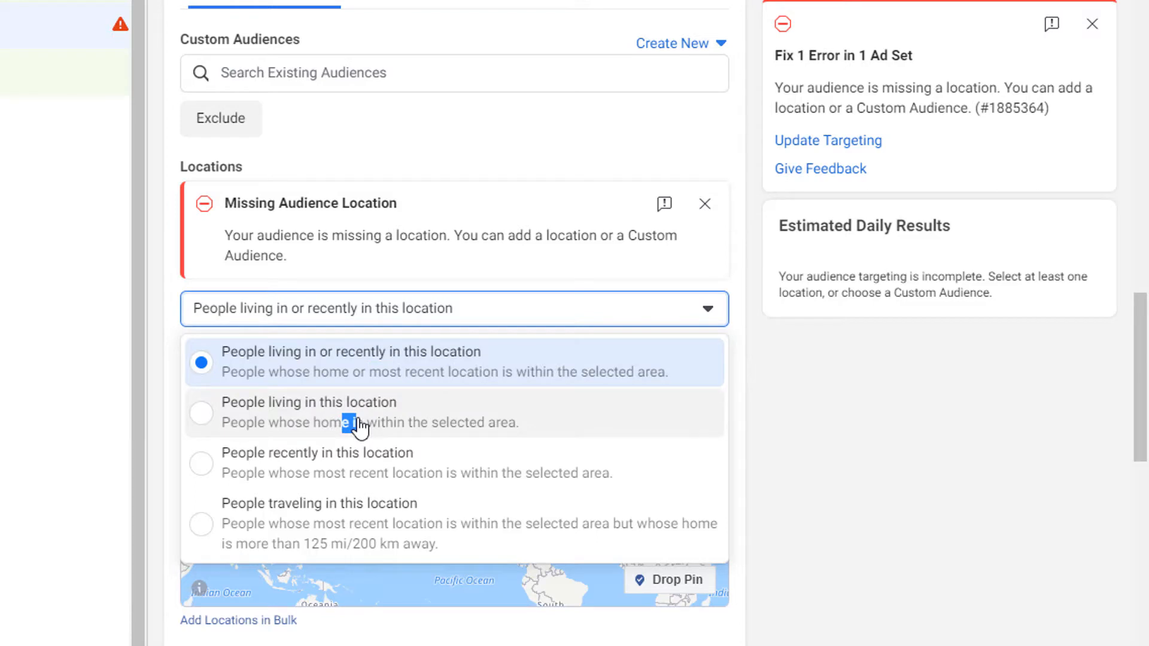
{"action": "left_click_drag", "start_coordinate": [360, 426], "coordinate": [344, 414]}
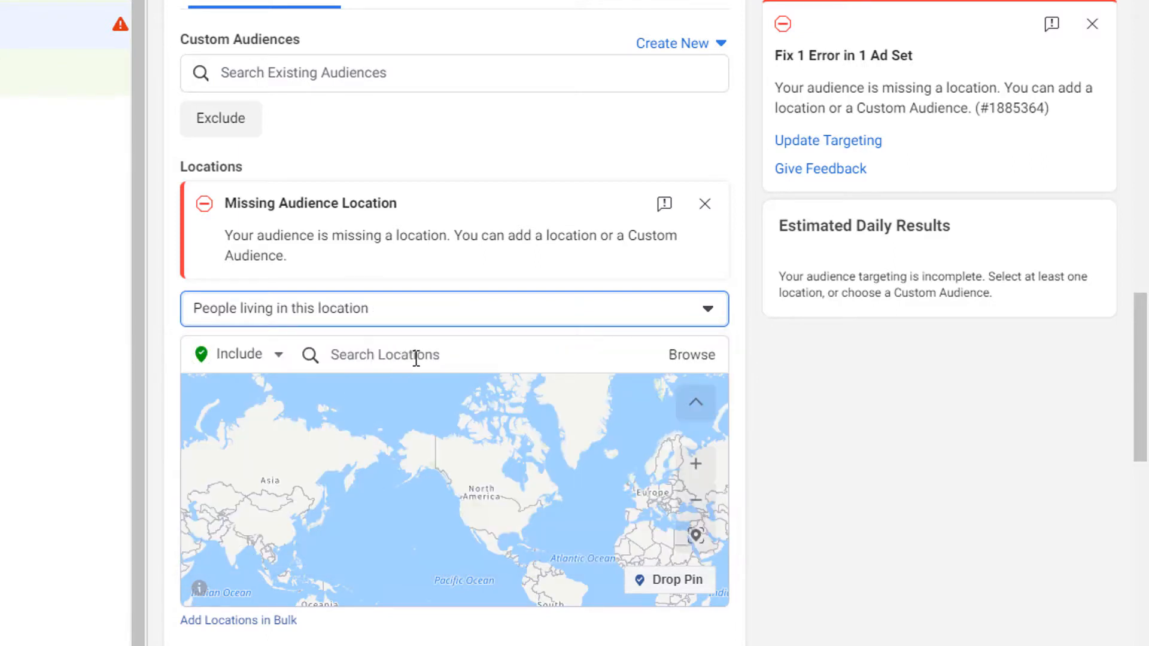
{"action": "left_click", "coordinate": [392, 320]}
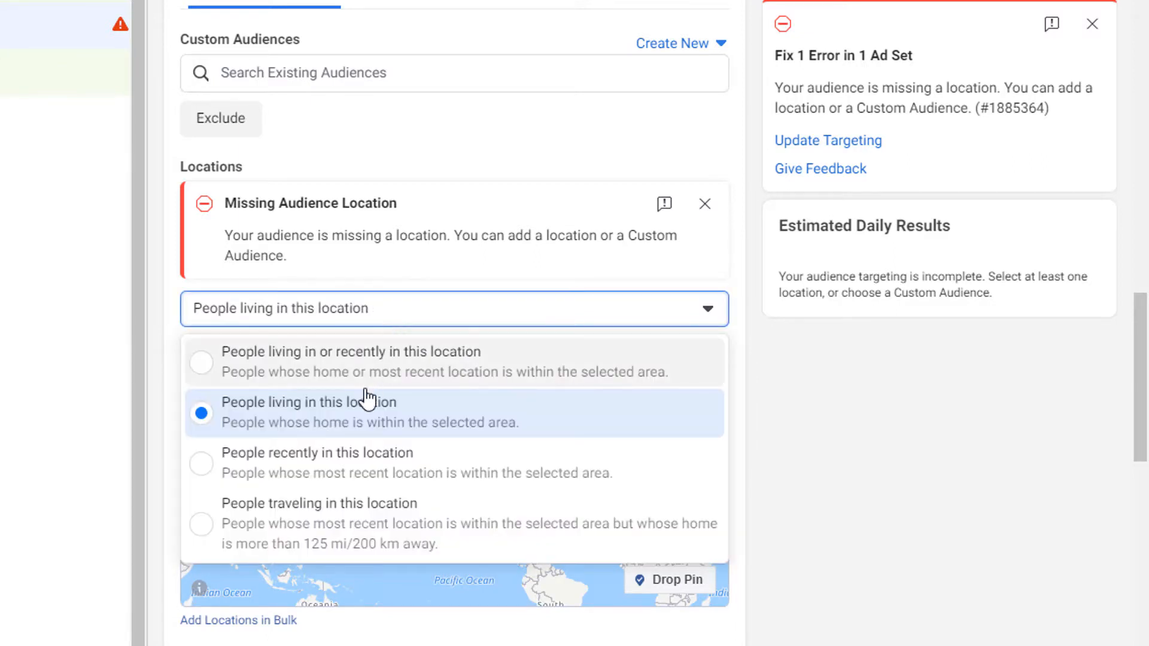
{"action": "left_click", "coordinate": [334, 420]}
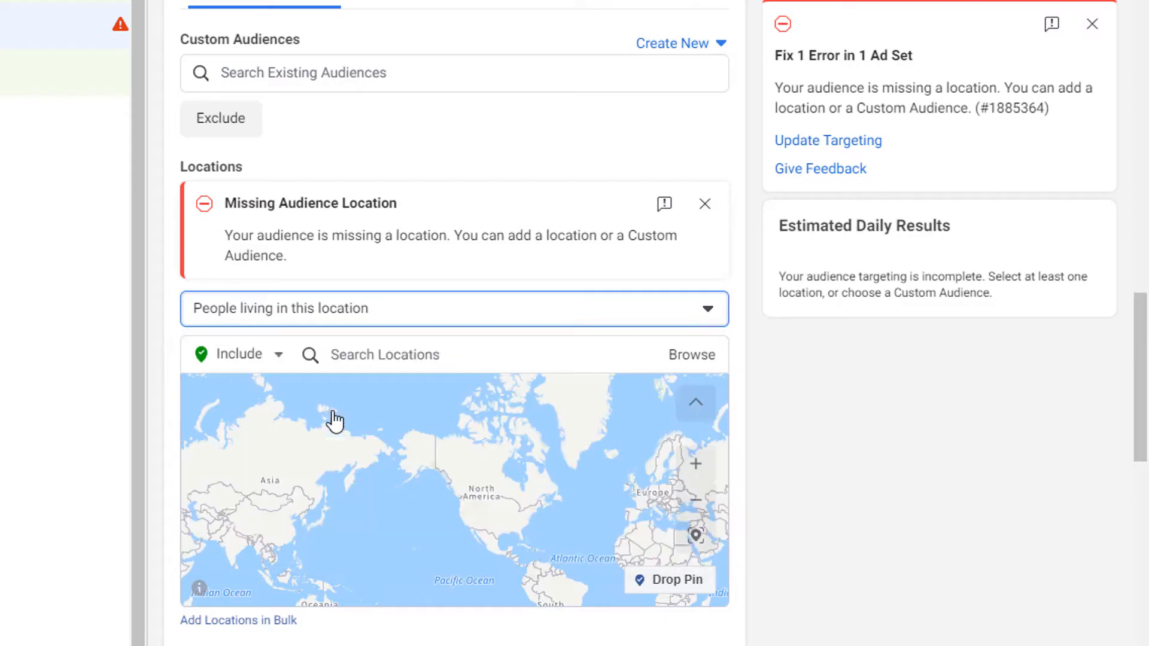
- Search the locations for "san diego" and include the San Diego, DMA market in the audience
{"action": "left_click", "coordinate": [445, 346]}
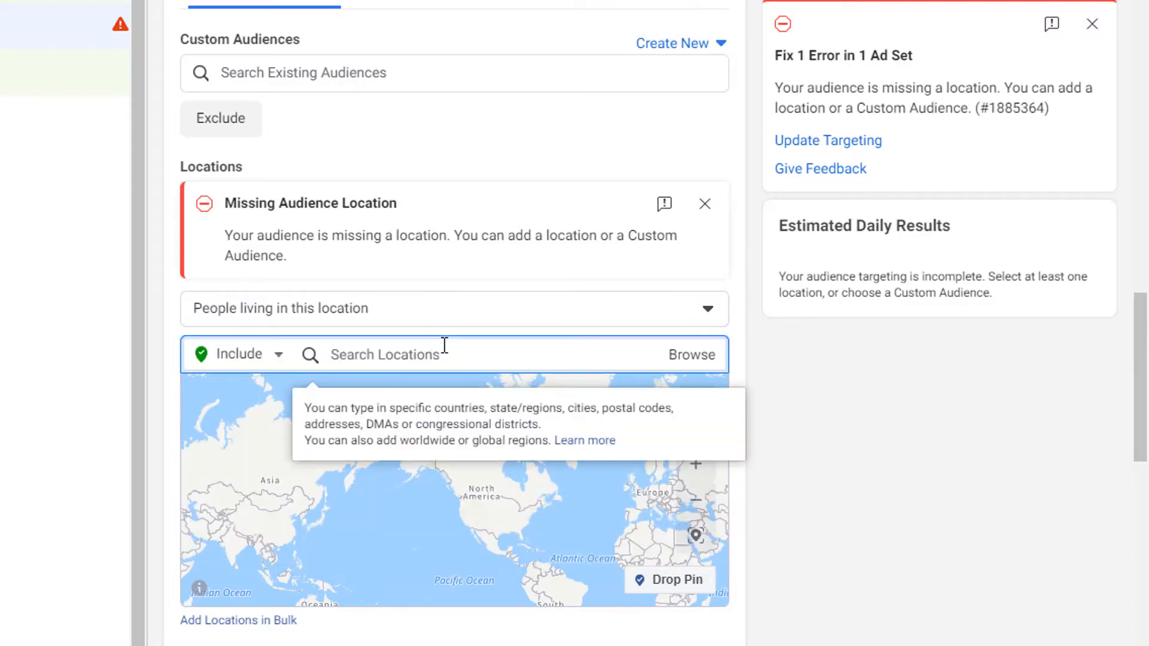
{"action": "type", "text": "san diego"}
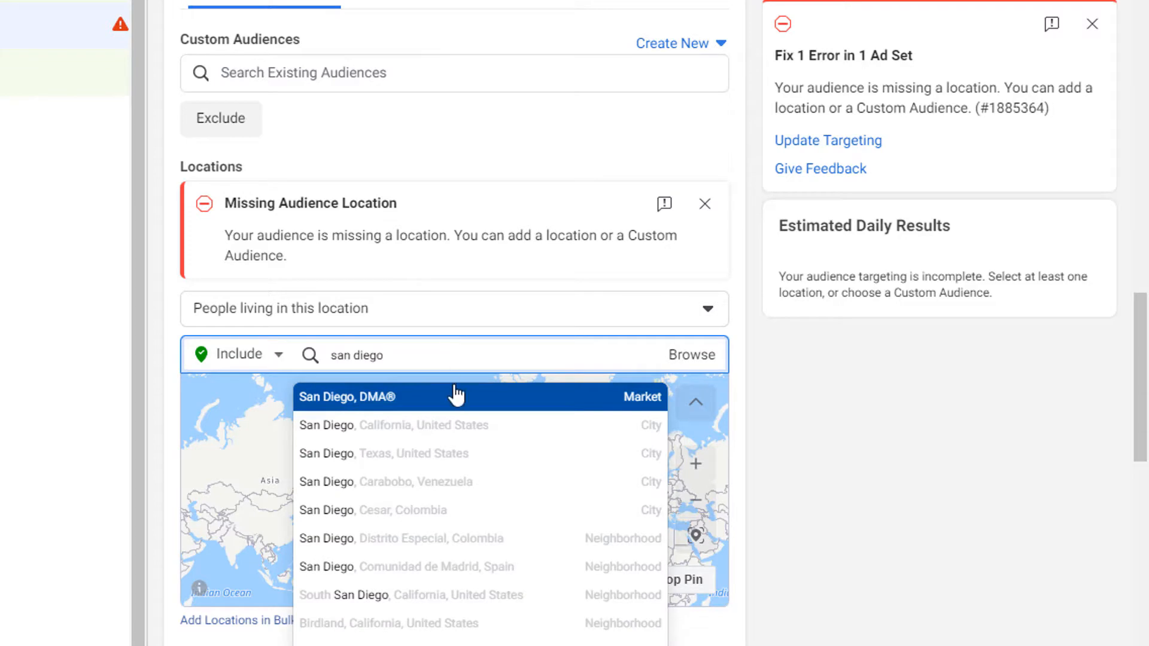
{"action": "left_click", "coordinate": [456, 397]}
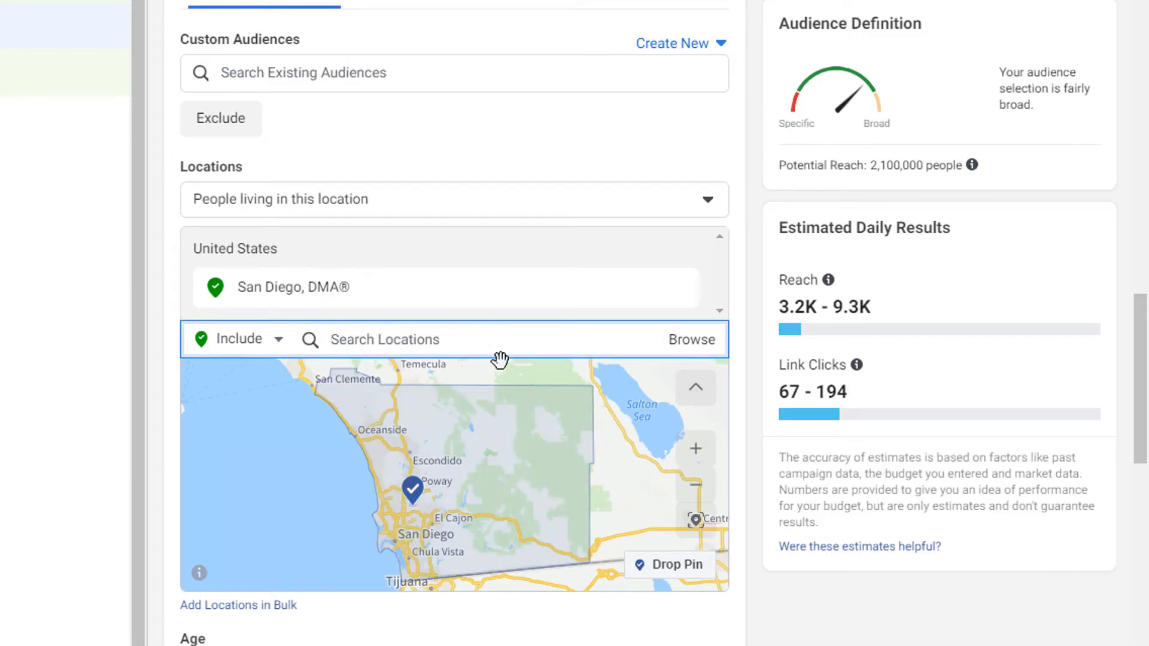
- Examine the area covered by the San Diego market on the map and the audience options below it
{"action": "scroll", "coordinate": [479, 354], "scroll_direction": "down", "scroll_amount": 1}
{"action": "scroll", "coordinate": [475, 359], "scroll_direction": "up", "scroll_amount": 1}
{"action": "scroll", "coordinate": [472, 400], "scroll_direction": "down", "scroll_amount": 1}
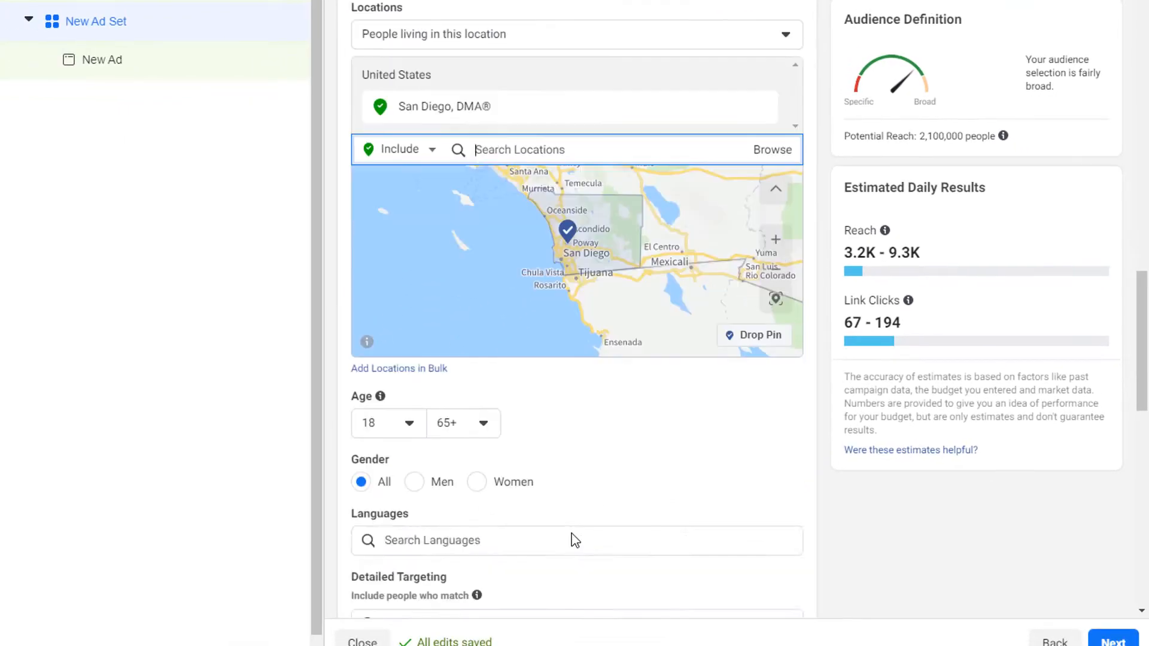
{"action": "scroll", "coordinate": [571, 526], "scroll_direction": "down", "scroll_amount": 5}
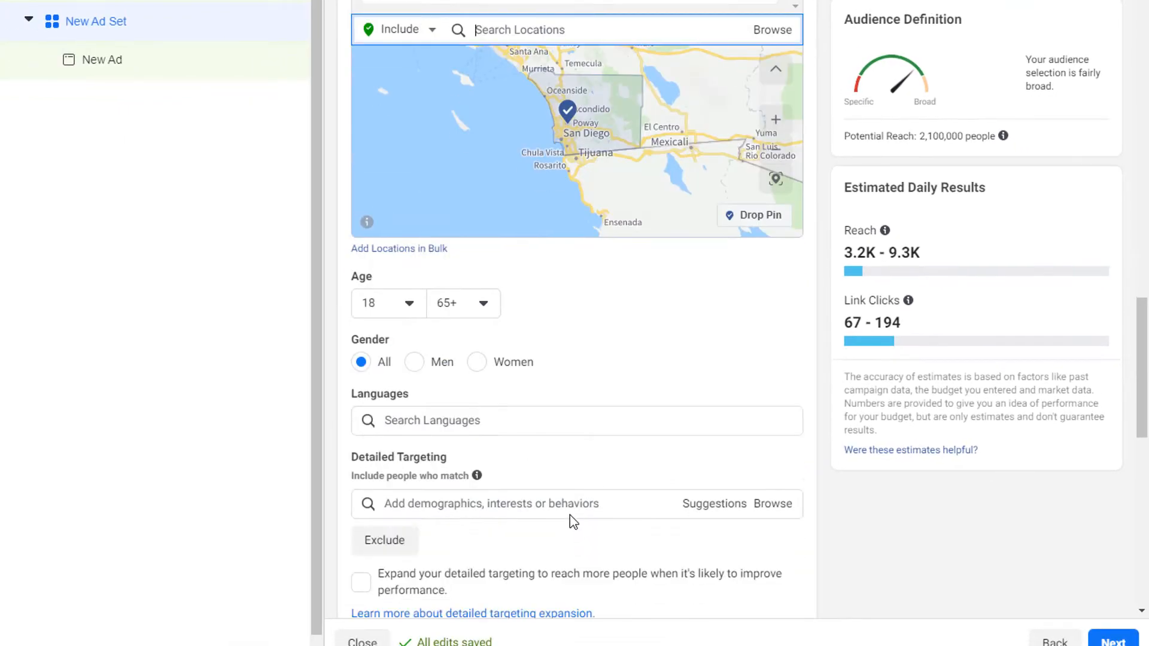
{"action": "scroll", "coordinate": [569, 502], "scroll_direction": "up", "scroll_amount": 2}
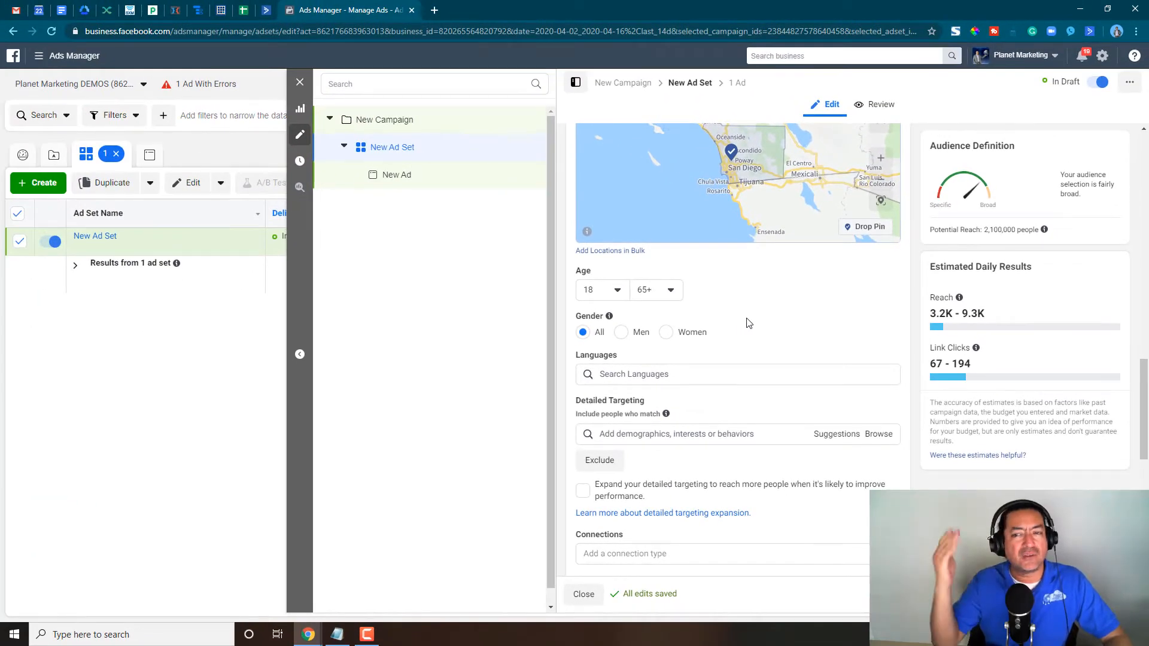
{"action": "scroll", "coordinate": [747, 323], "scroll_direction": "up", "scroll_amount": 1}
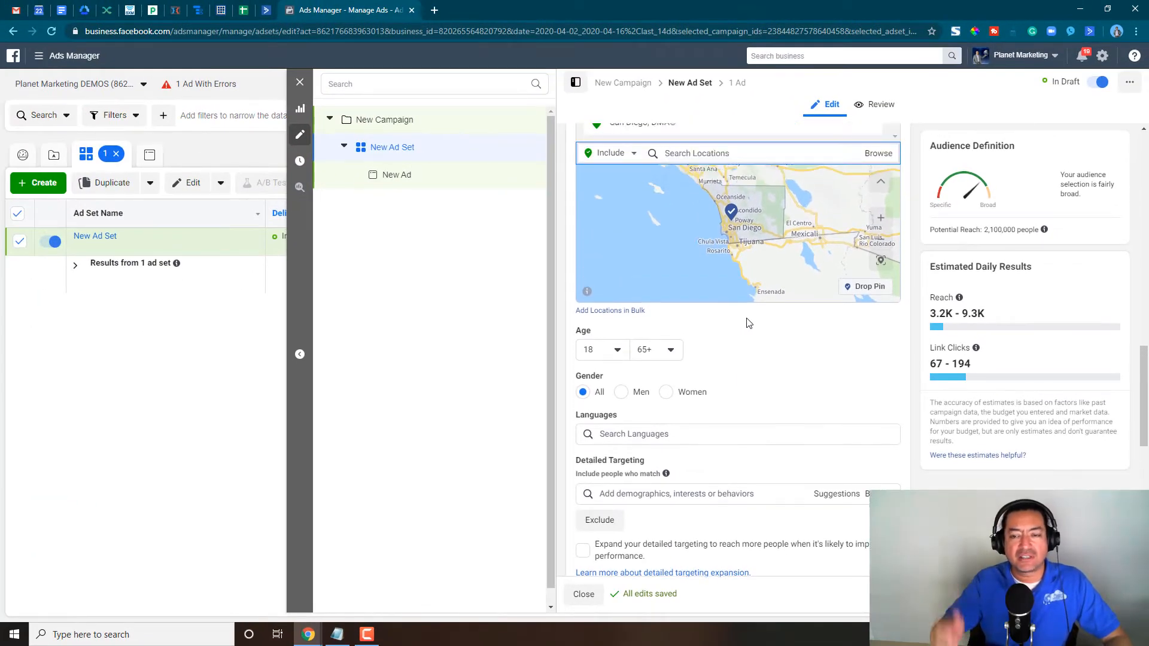
{"action": "scroll", "coordinate": [747, 323], "scroll_direction": "up", "scroll_amount": 1}
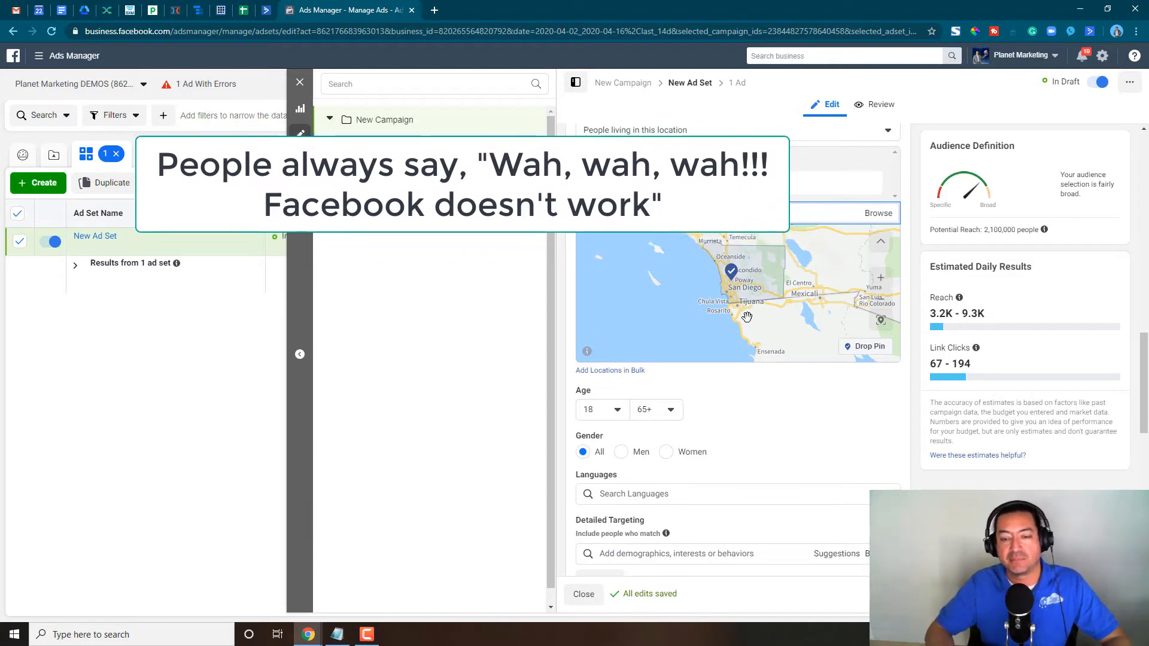
{"action": "scroll", "coordinate": [756, 302], "scroll_direction": "up", "scroll_amount": 1}
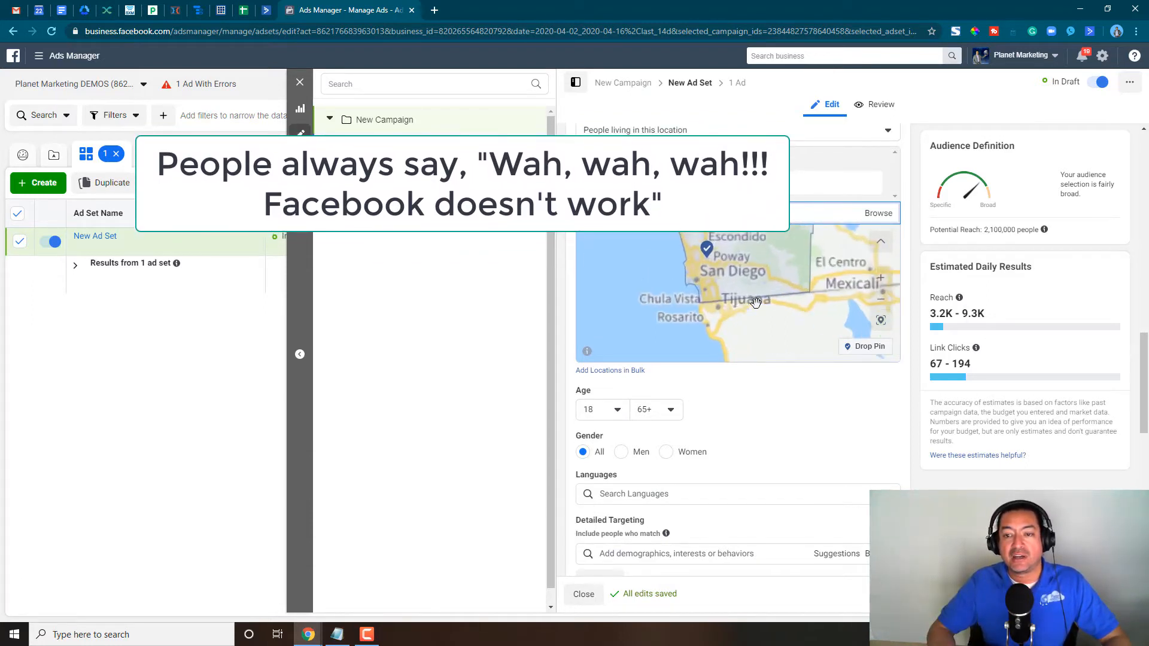
{"action": "scroll", "coordinate": [781, 328], "scroll_direction": "down", "scroll_amount": 2}
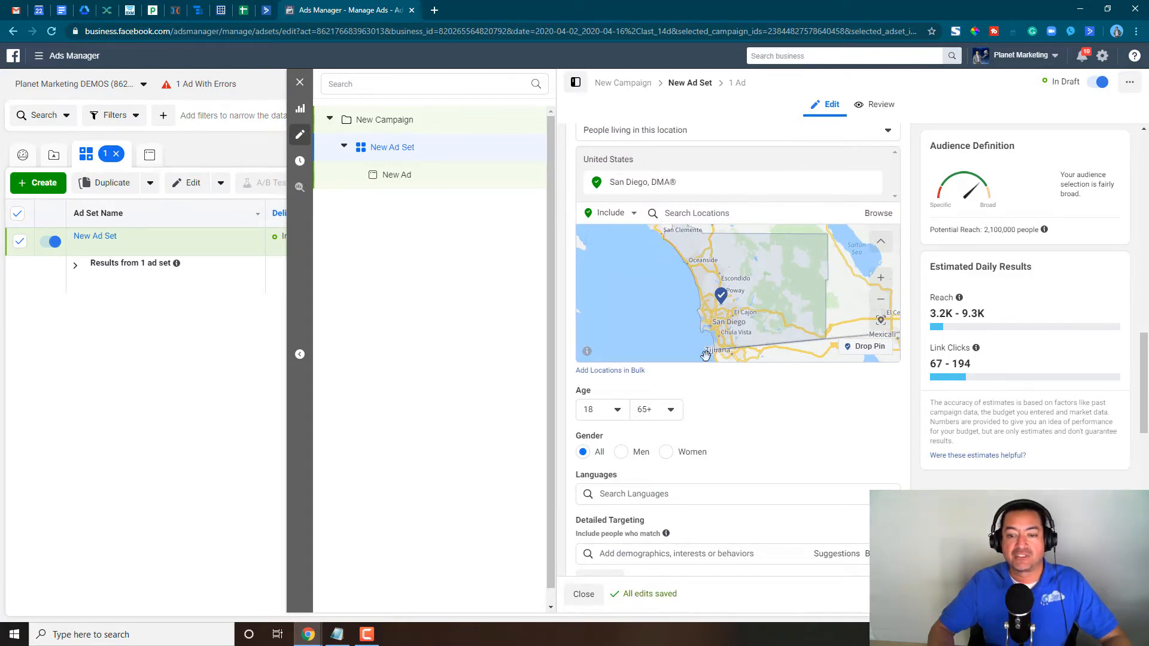
- Set the audience's minimum age to 64
{"action": "left_click", "coordinate": [617, 410]}
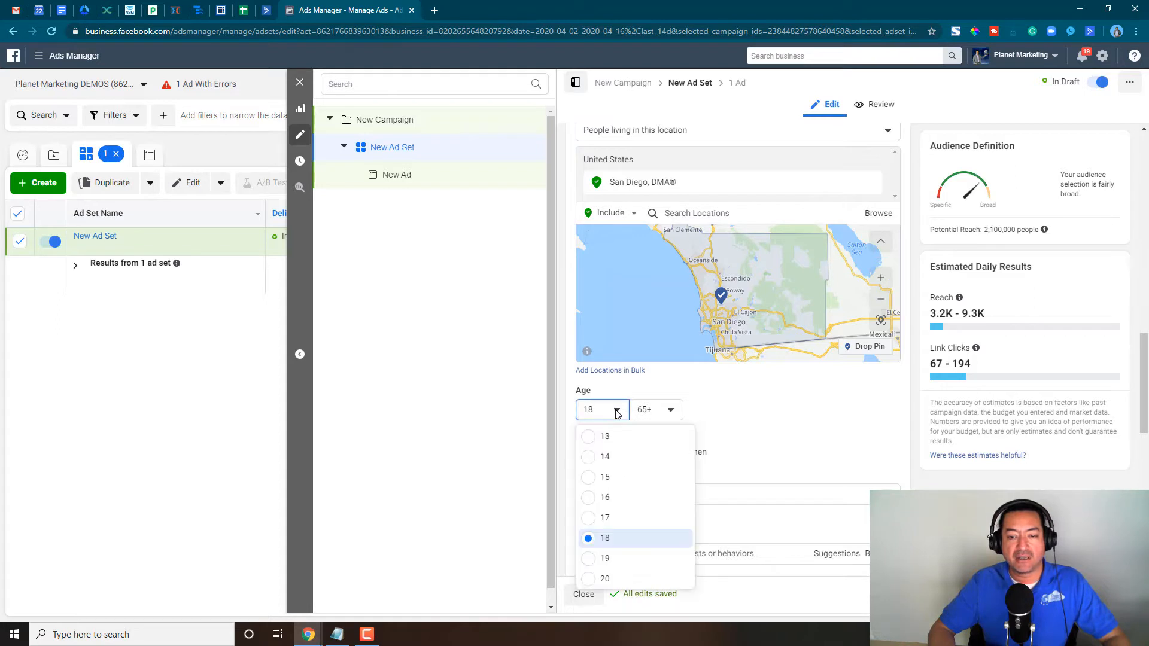
{"action": "scroll", "coordinate": [611, 486], "scroll_direction": "down", "scroll_amount": 10}
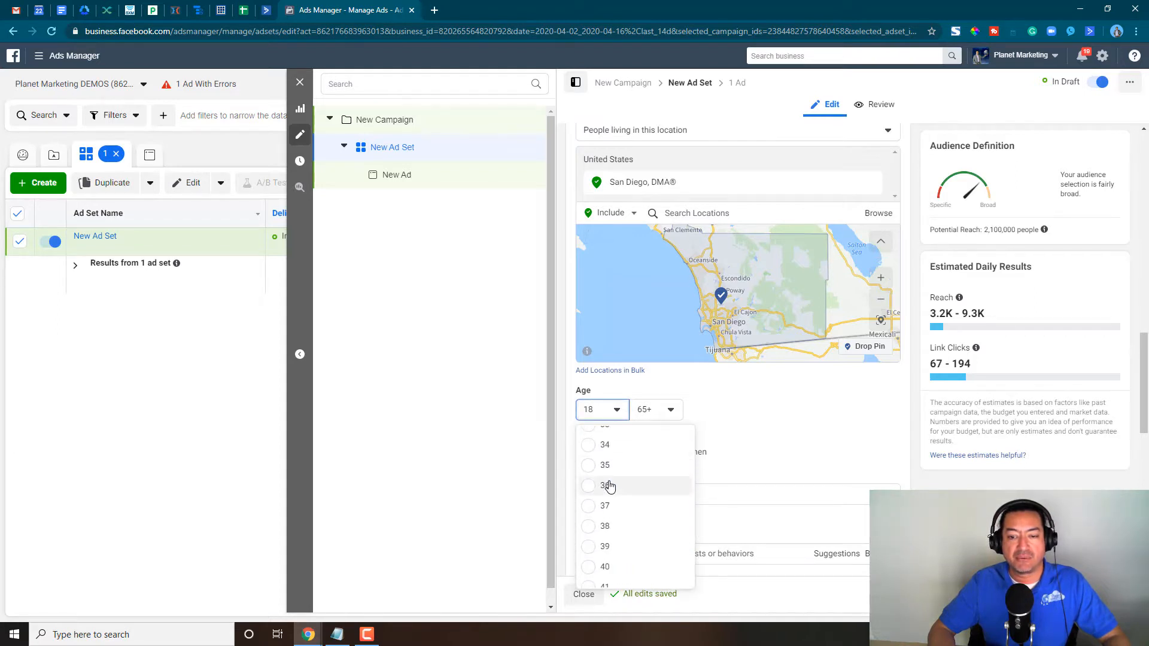
{"action": "scroll", "coordinate": [609, 508], "scroll_direction": "down", "scroll_amount": 5}
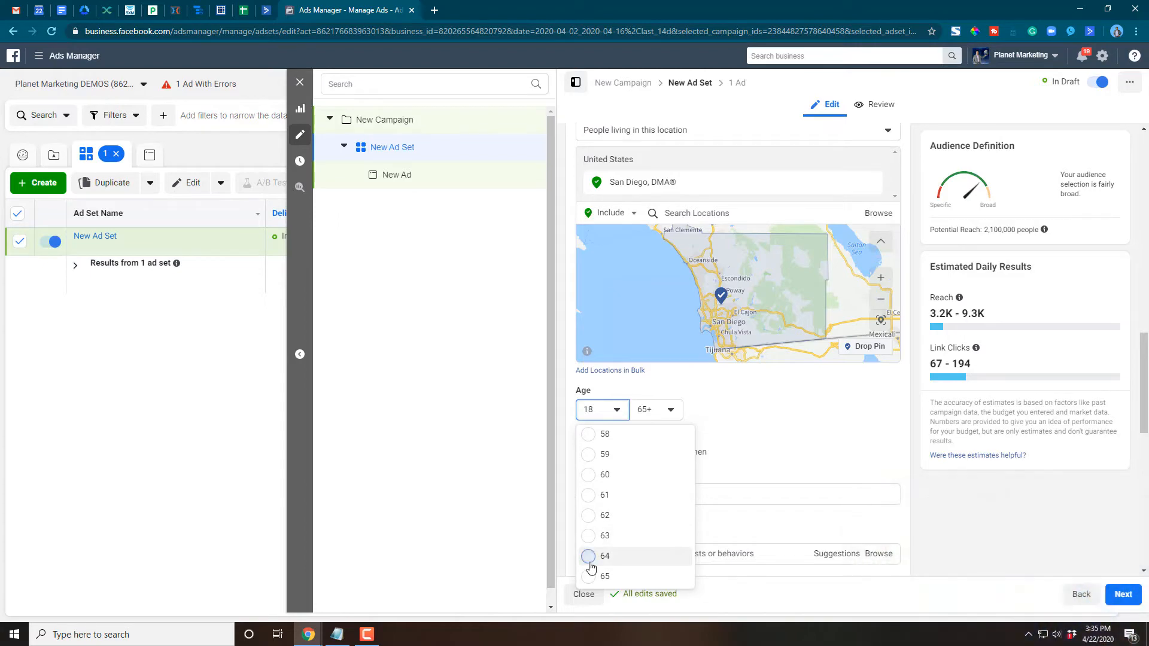
{"action": "left_click", "coordinate": [591, 556]}
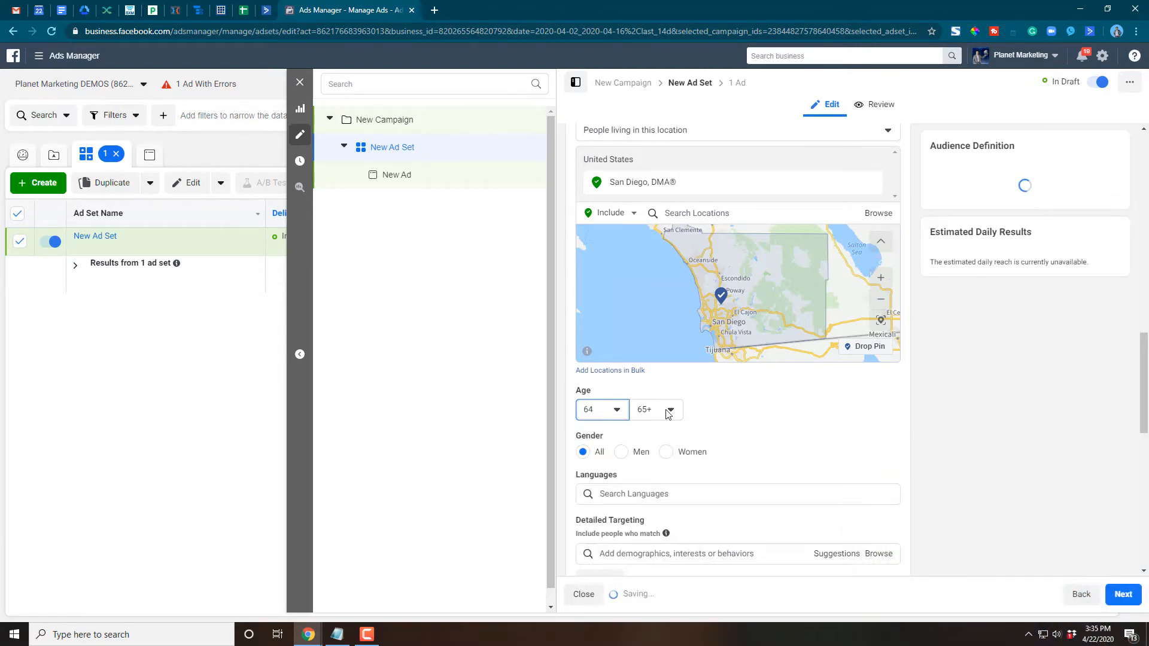
- Set the audience's maximum age to 64
{"action": "left_click", "coordinate": [670, 412]}
{"action": "left_click", "coordinate": [655, 575]}
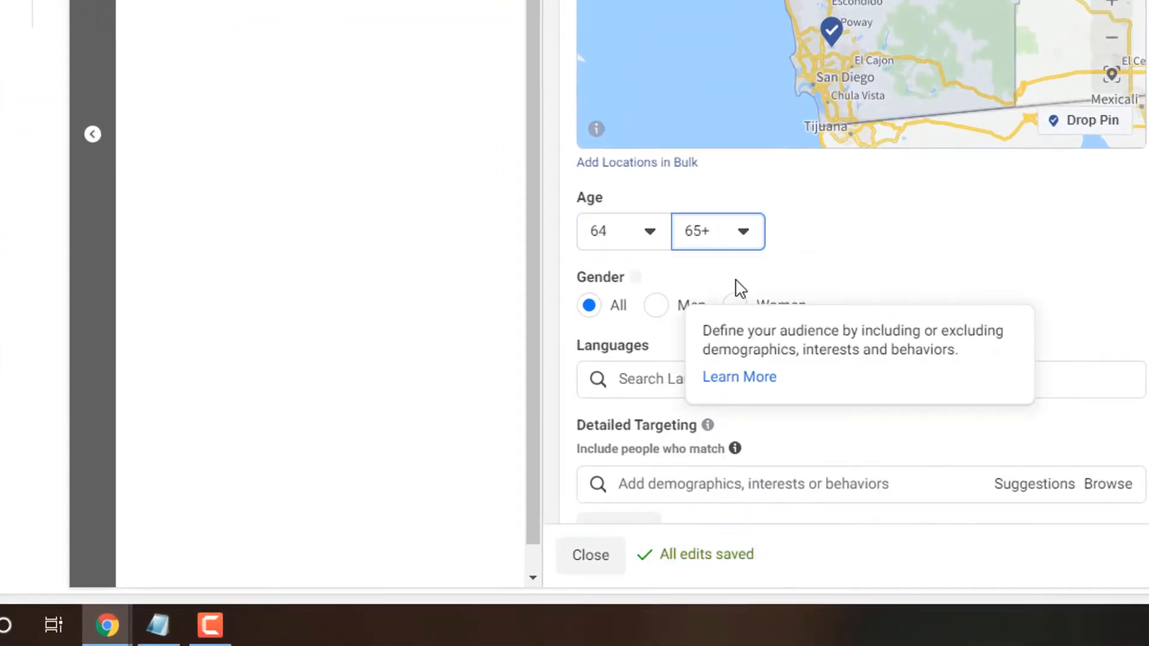
{"action": "left_click", "coordinate": [737, 242]}
{"action": "left_click", "coordinate": [737, 243]}
{"action": "left_click", "coordinate": [737, 243]}
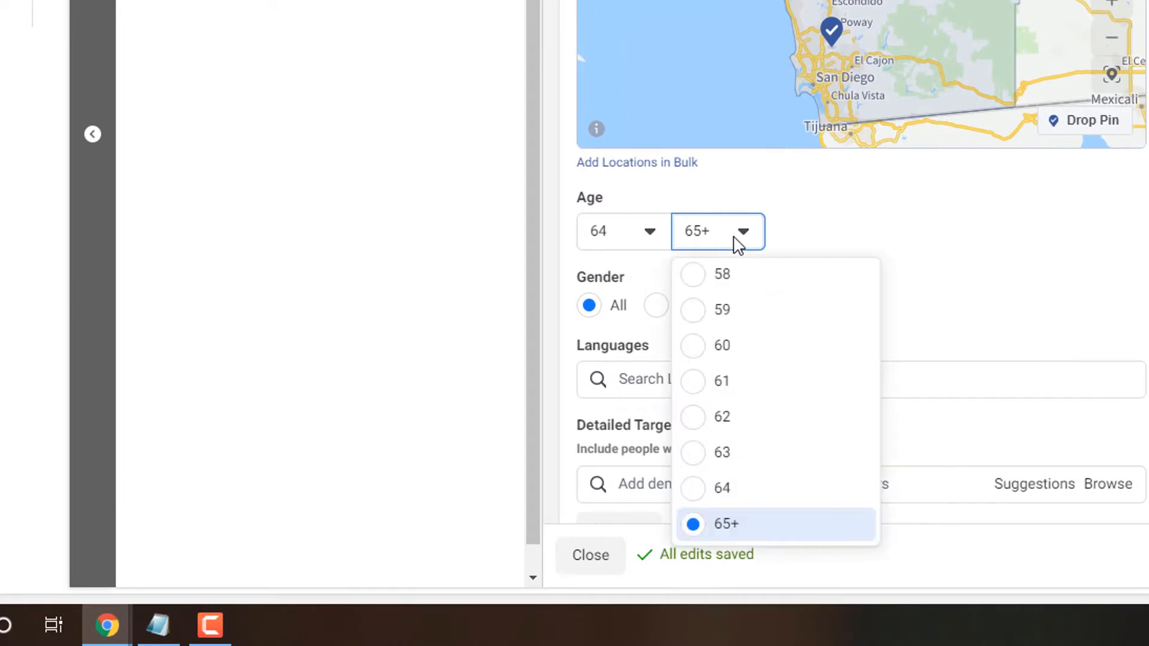
{"action": "left_click", "coordinate": [697, 490]}
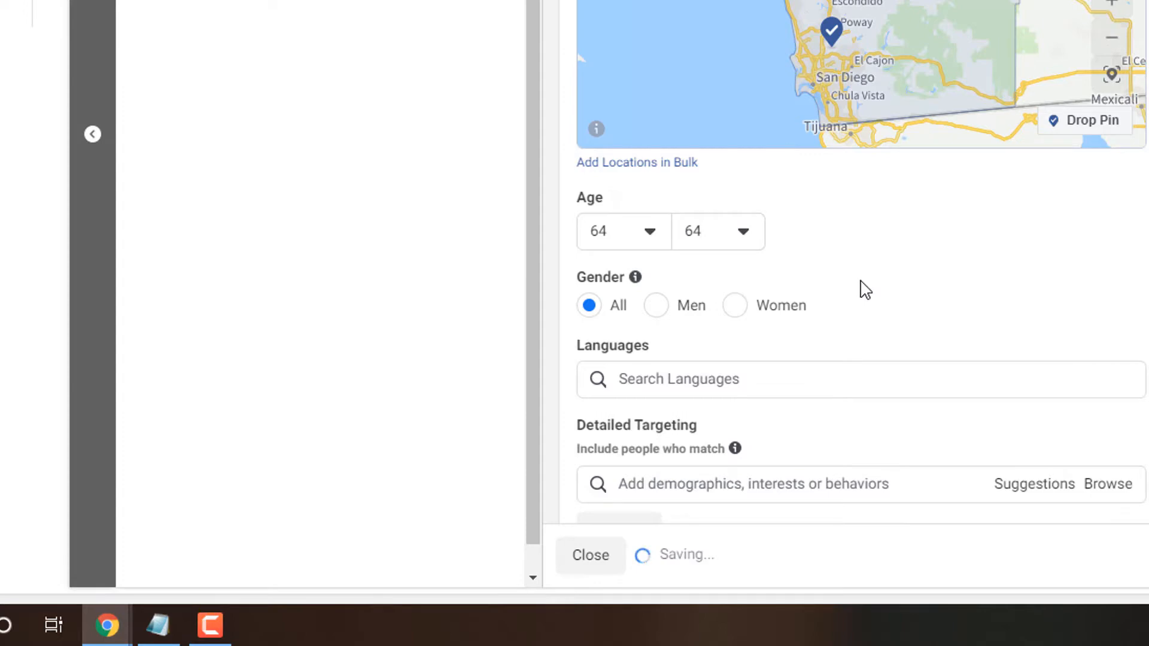
- Browse the Demographics categories for detailed targeting and examine the options under Life Events
{"action": "scroll", "coordinate": [813, 279], "scroll_direction": "down", "scroll_amount": 2}
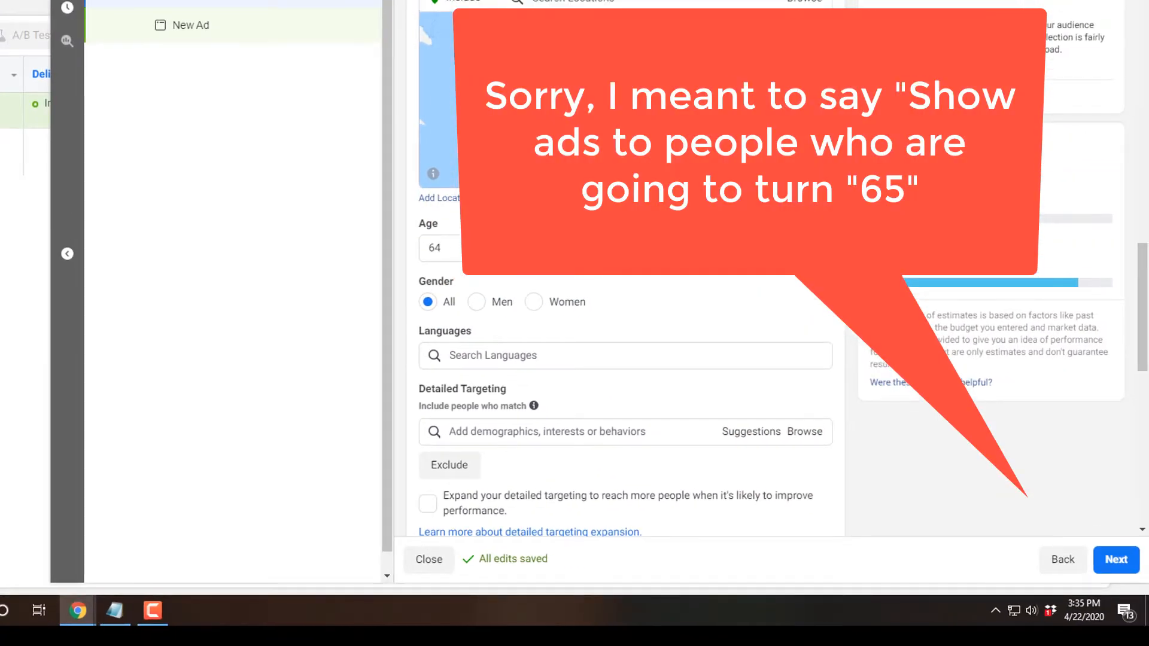
{"action": "left_click", "coordinate": [805, 432]}
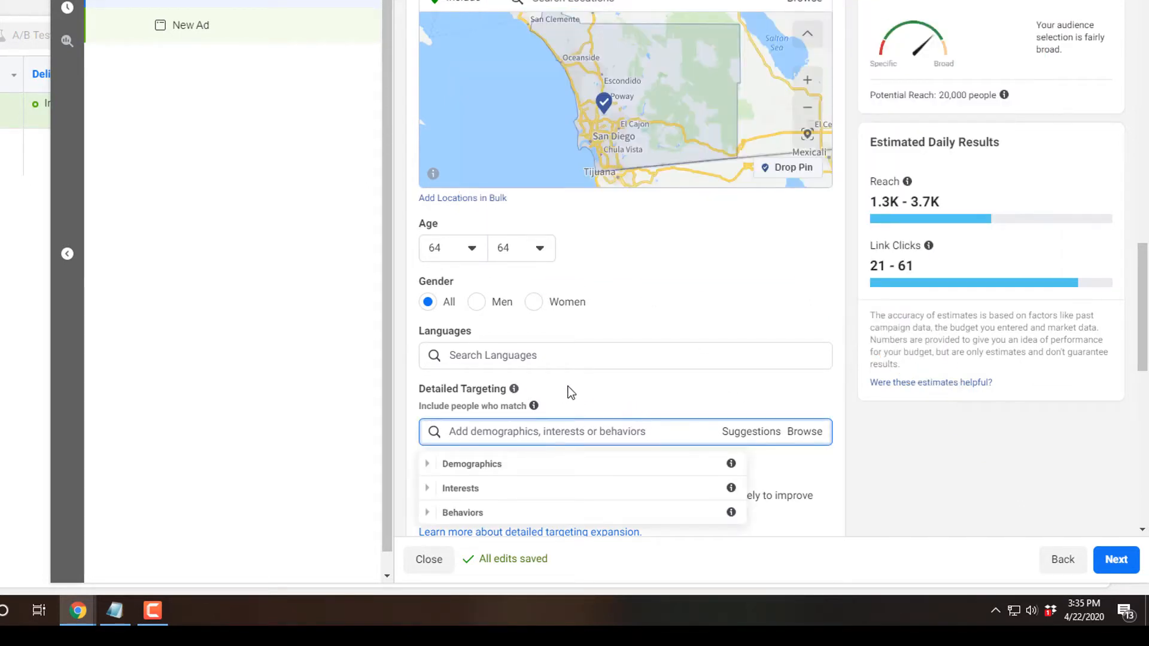
{"action": "scroll", "coordinate": [568, 393], "scroll_direction": "down", "scroll_amount": 1}
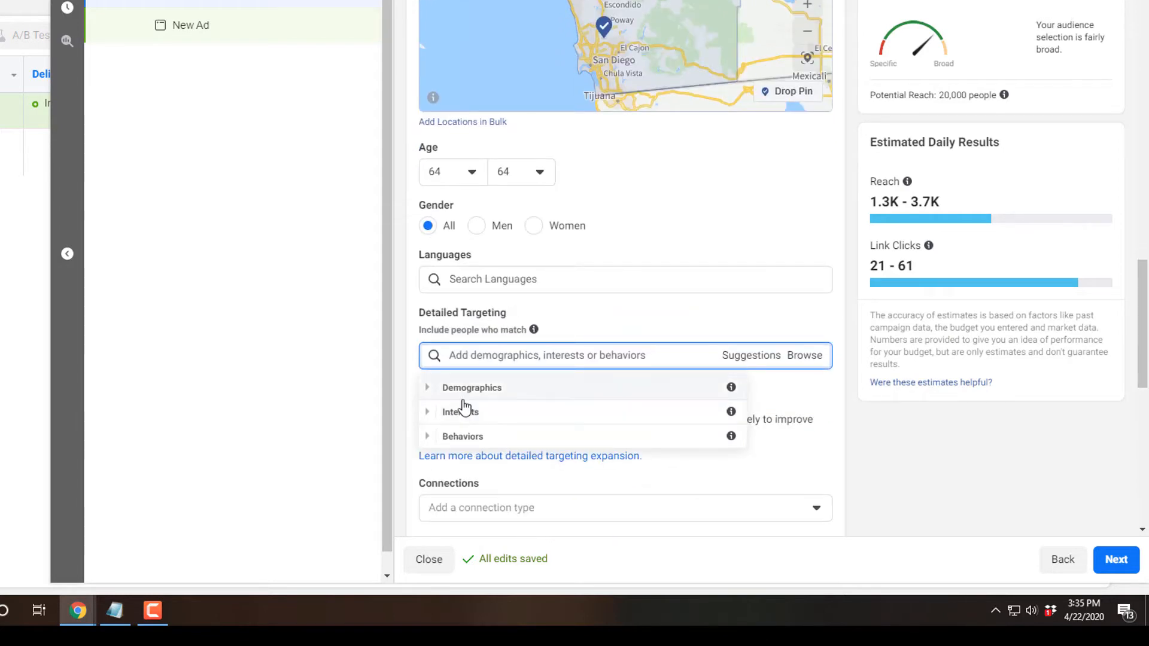
{"action": "left_click", "coordinate": [432, 400]}
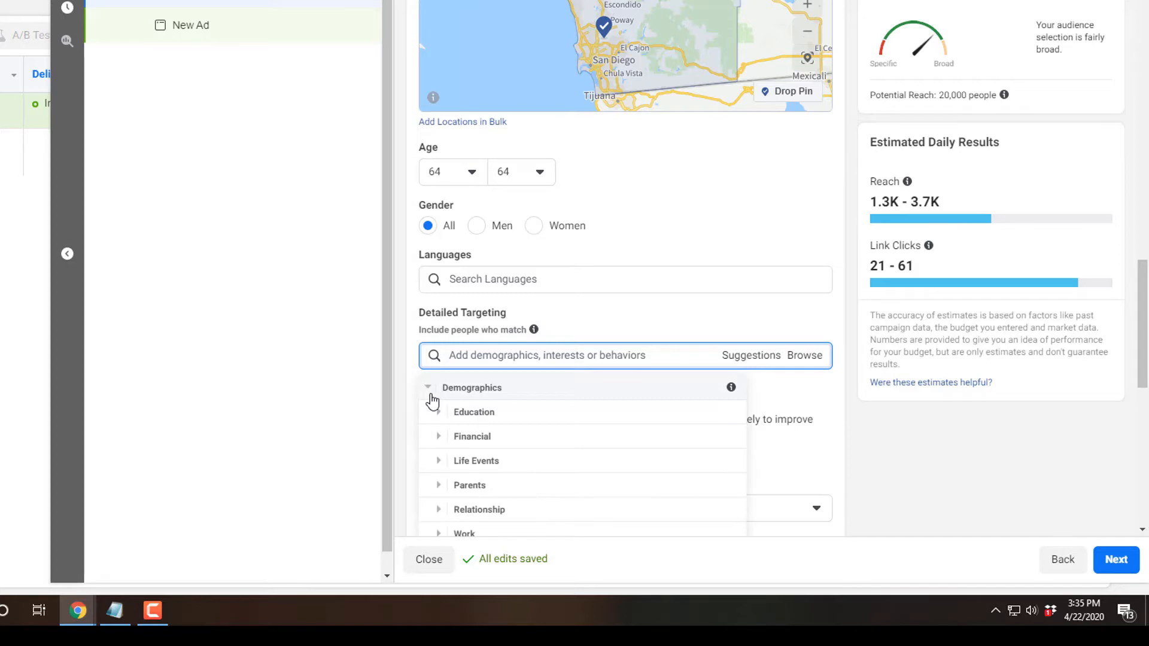
{"action": "scroll", "coordinate": [689, 303], "scroll_direction": "down", "scroll_amount": 2}
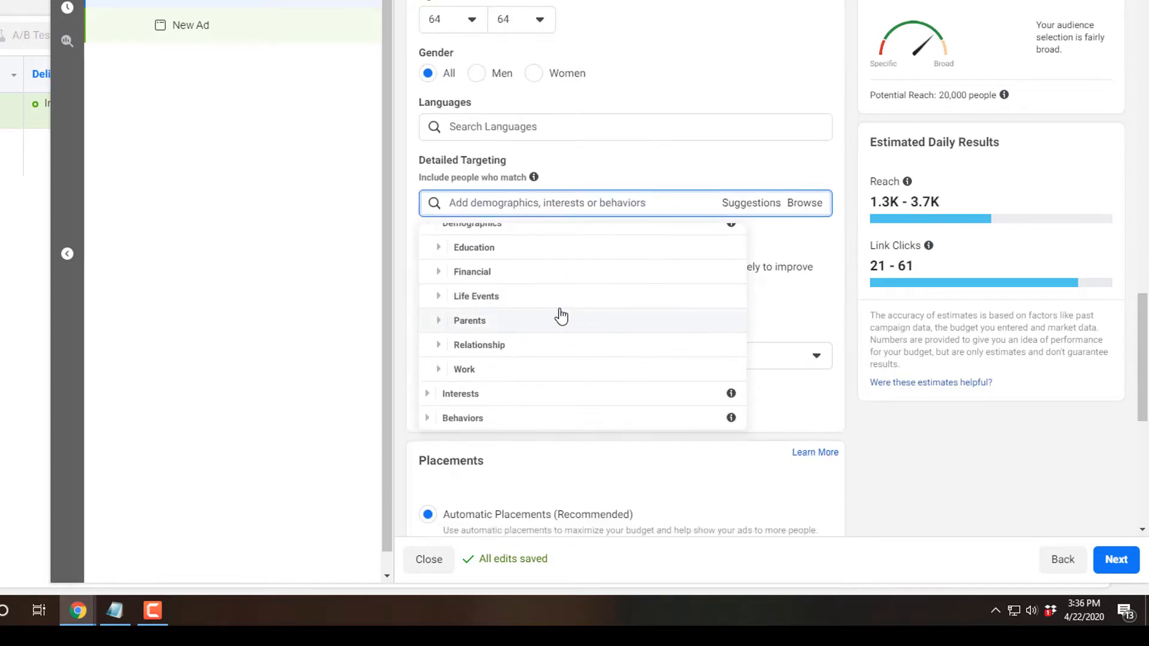
{"action": "left_click", "coordinate": [443, 305]}
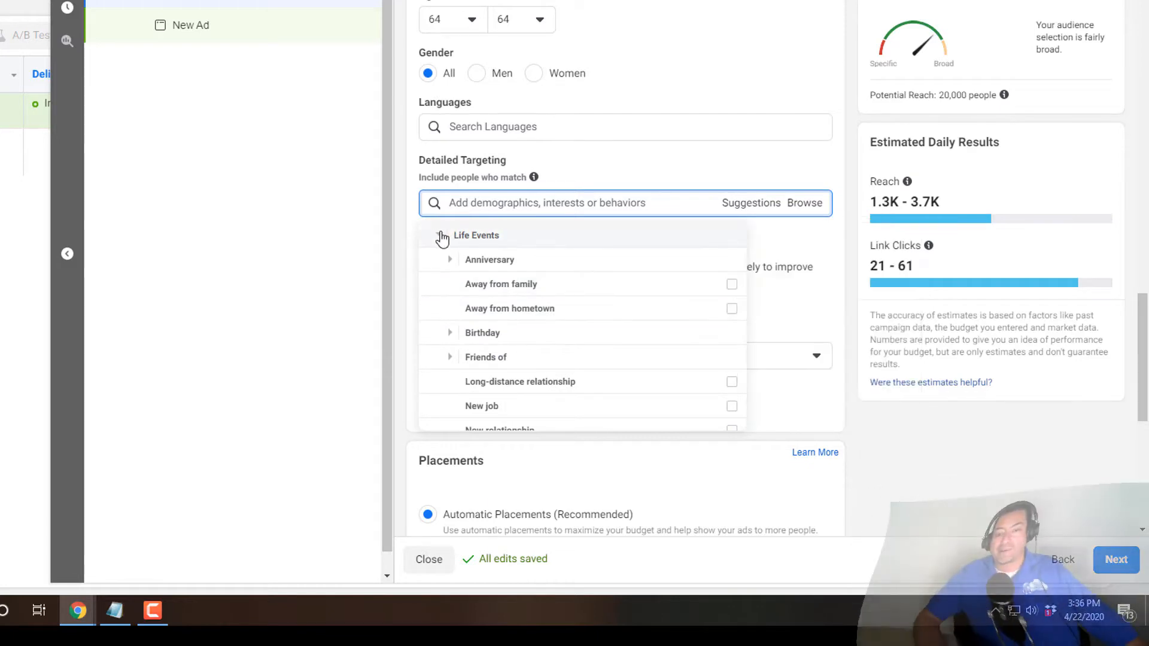
{"action": "left_click", "coordinate": [443, 239]}
{"action": "scroll", "coordinate": [446, 298], "scroll_direction": "up", "scroll_amount": 1}
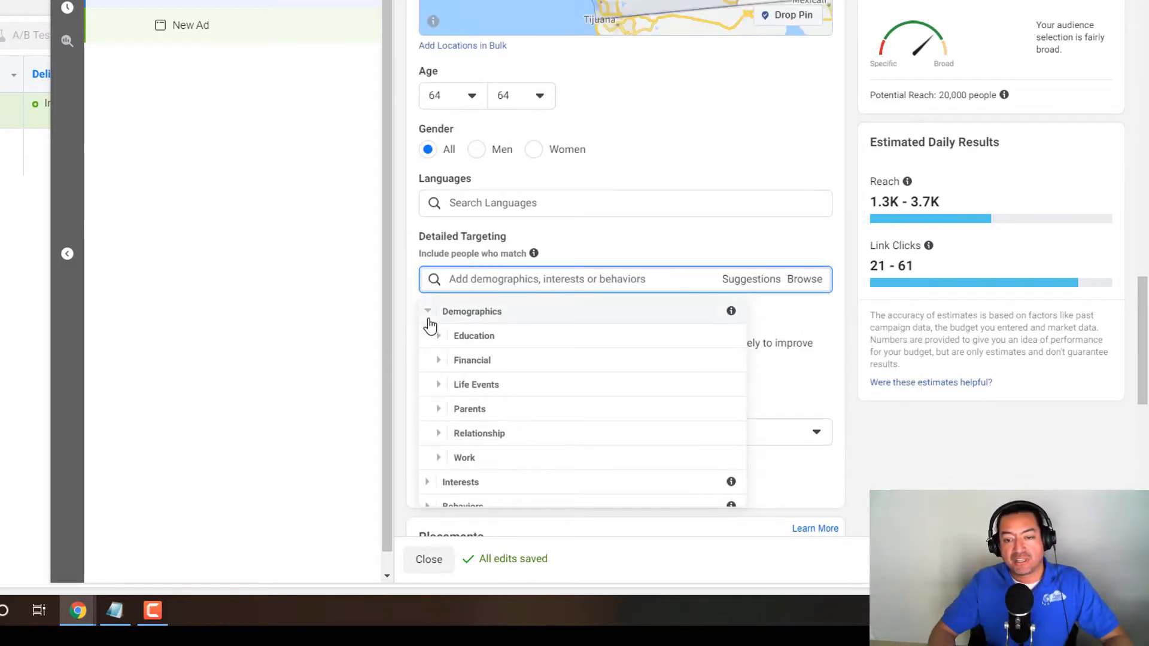
{"action": "left_click", "coordinate": [429, 312]}
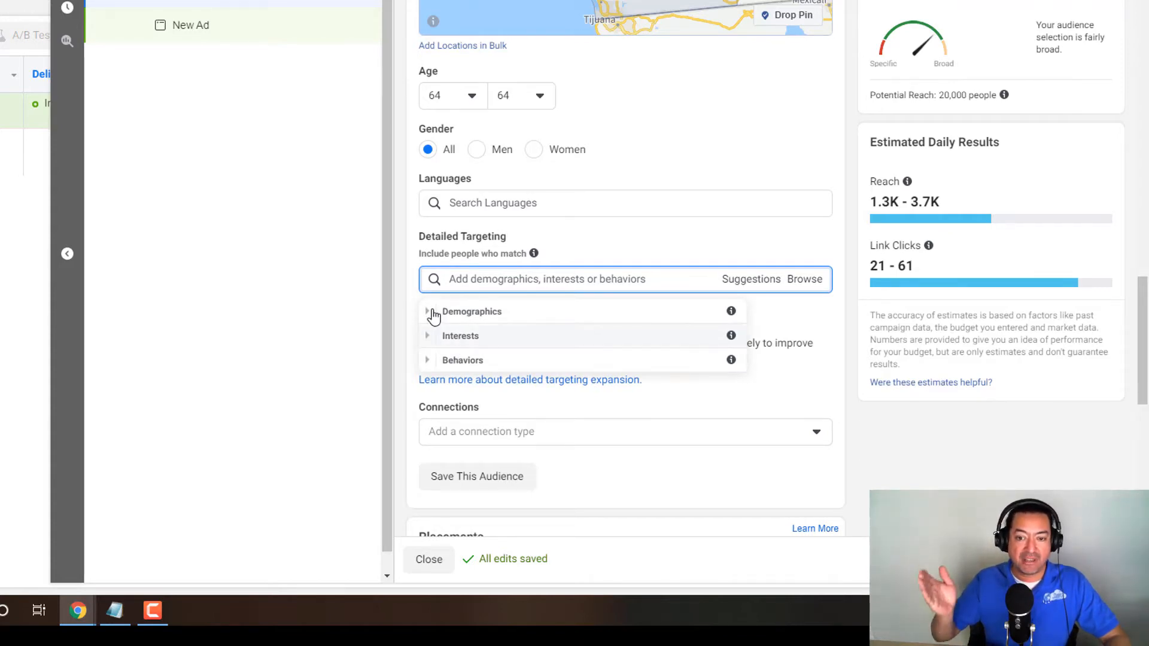
- Add Birthday in July from Demographics > Life Events > Birthday > Birthday Month to the audience's detailed targeting
{"action": "left_click", "coordinate": [430, 313]}
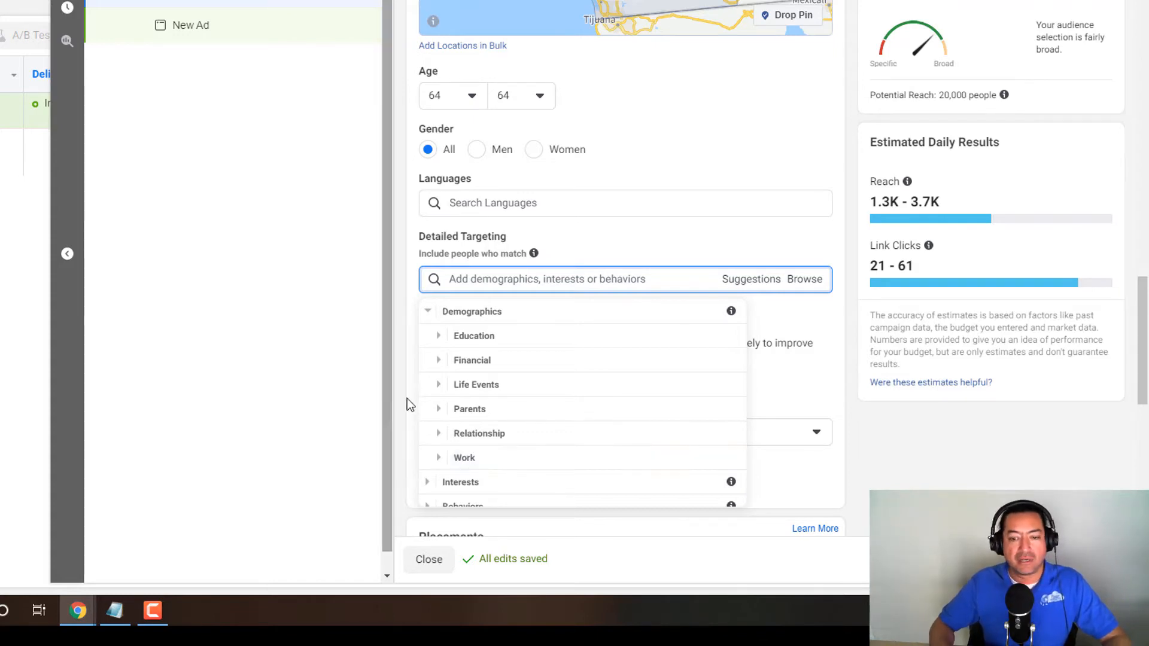
{"action": "left_click", "coordinate": [439, 389]}
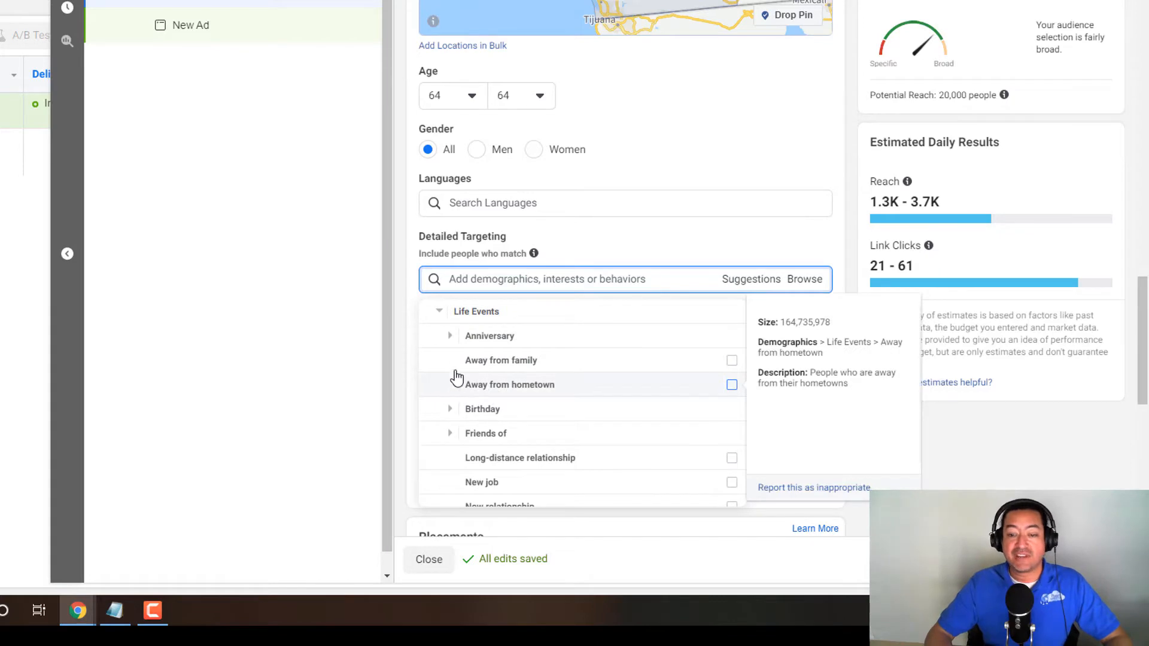
{"action": "left_click", "coordinate": [450, 409]}
{"action": "scroll", "coordinate": [454, 413], "scroll_direction": "down", "scroll_amount": 2}
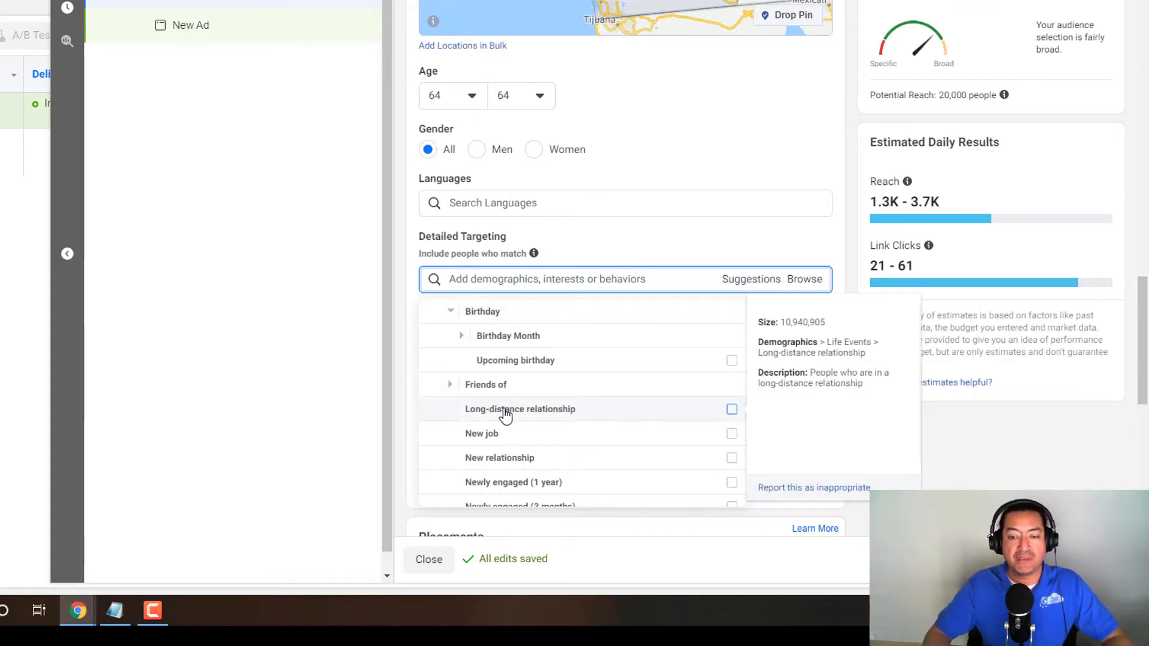
{"action": "left_click", "coordinate": [461, 337]}
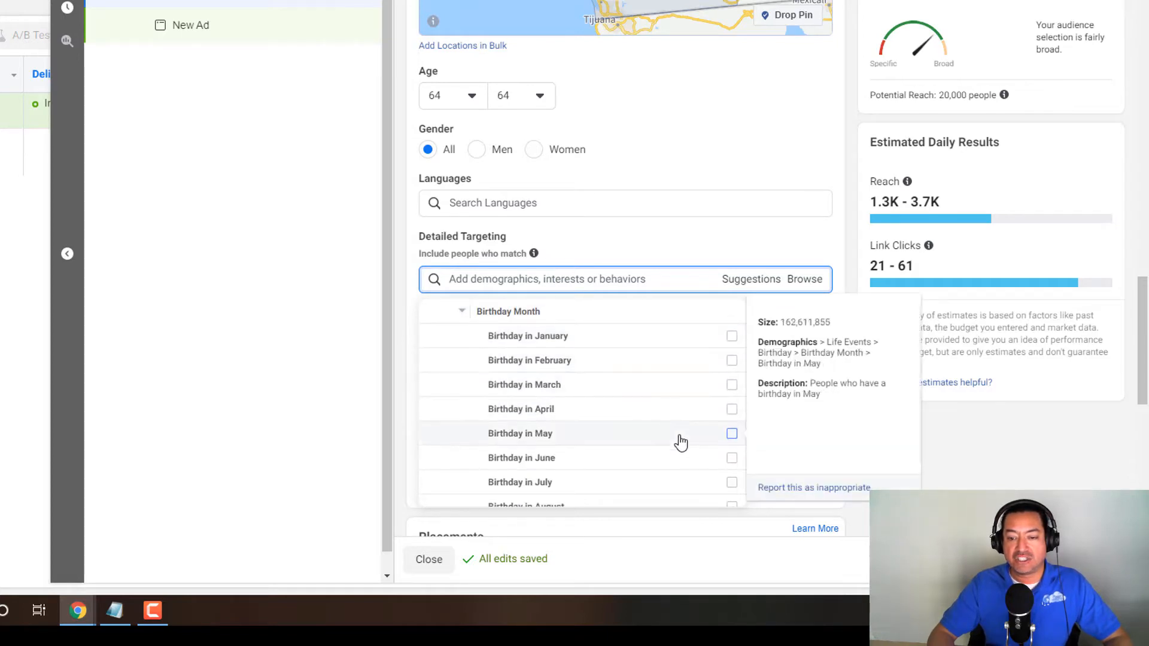
{"action": "left_click", "coordinate": [732, 483]}
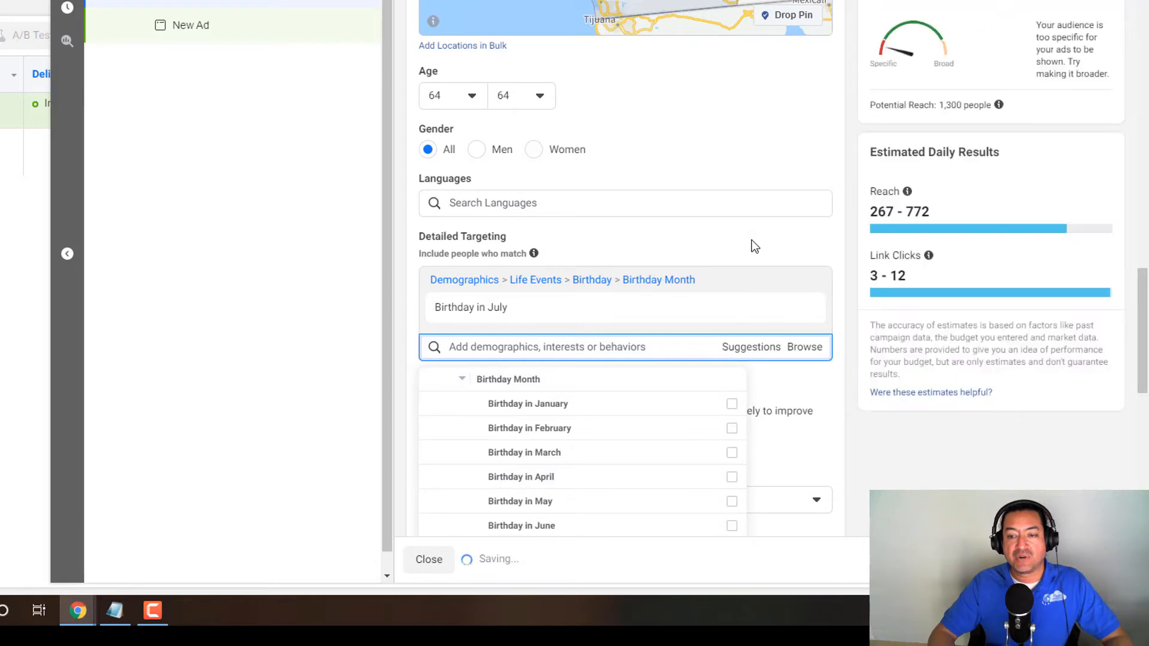
{"action": "left_click", "coordinate": [753, 245]}
- Remove the Birthday in July targeting and the San Diego, DMA location from the audience
{"action": "scroll", "coordinate": [688, 290], "scroll_direction": "up", "scroll_amount": 1}
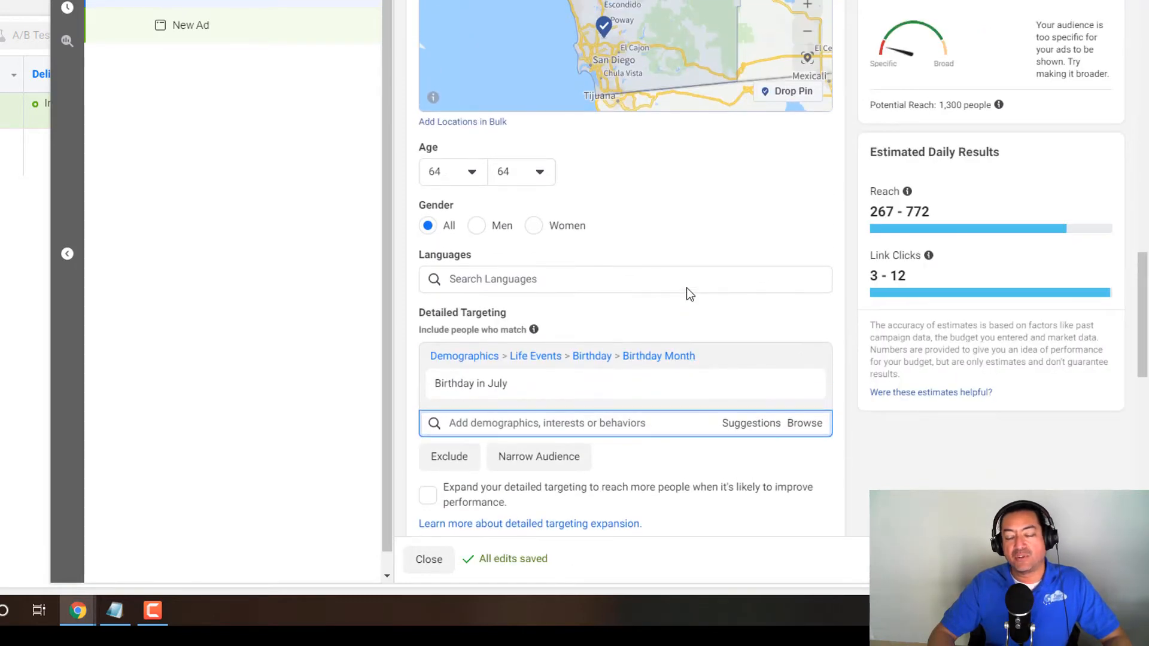
{"action": "scroll", "coordinate": [687, 291], "scroll_direction": "up", "scroll_amount": 1}
{"action": "scroll", "coordinate": [687, 288], "scroll_direction": "up", "scroll_amount": 1}
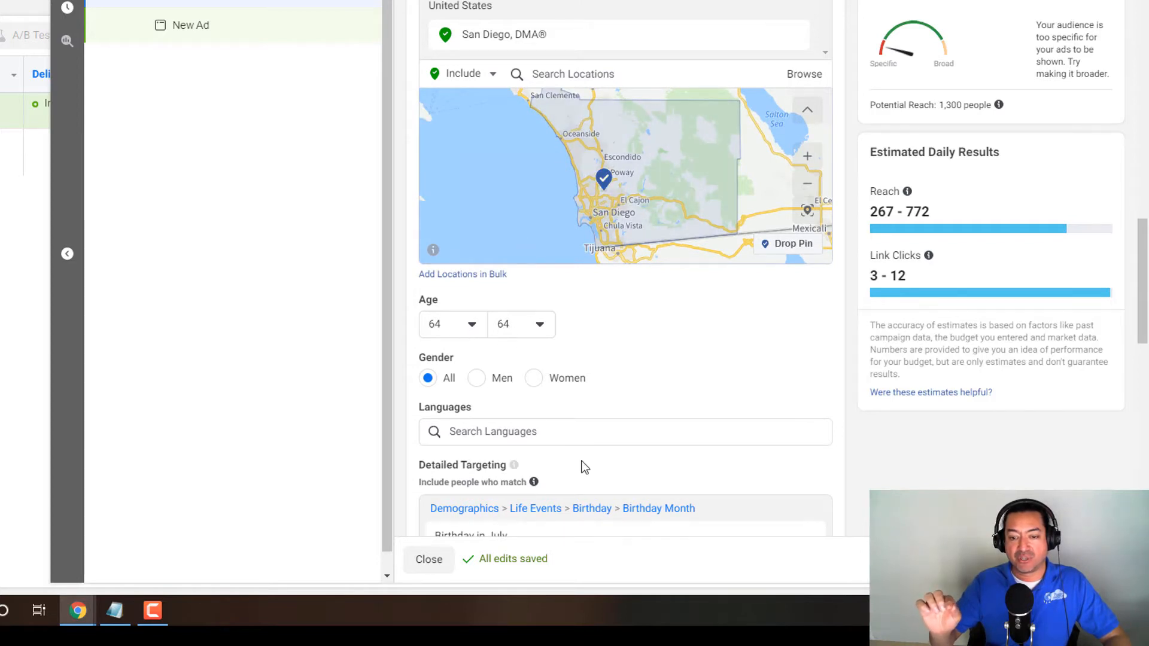
{"action": "scroll", "coordinate": [577, 464], "scroll_direction": "down", "scroll_amount": 2}
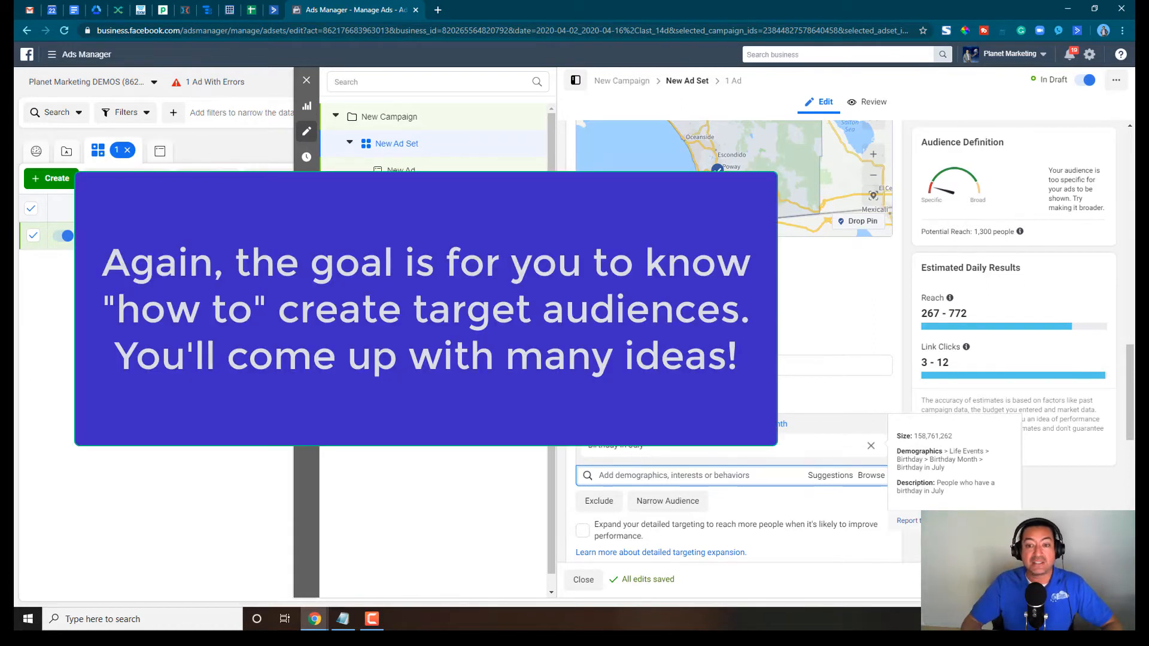
{"action": "left_click", "coordinate": [871, 428]}
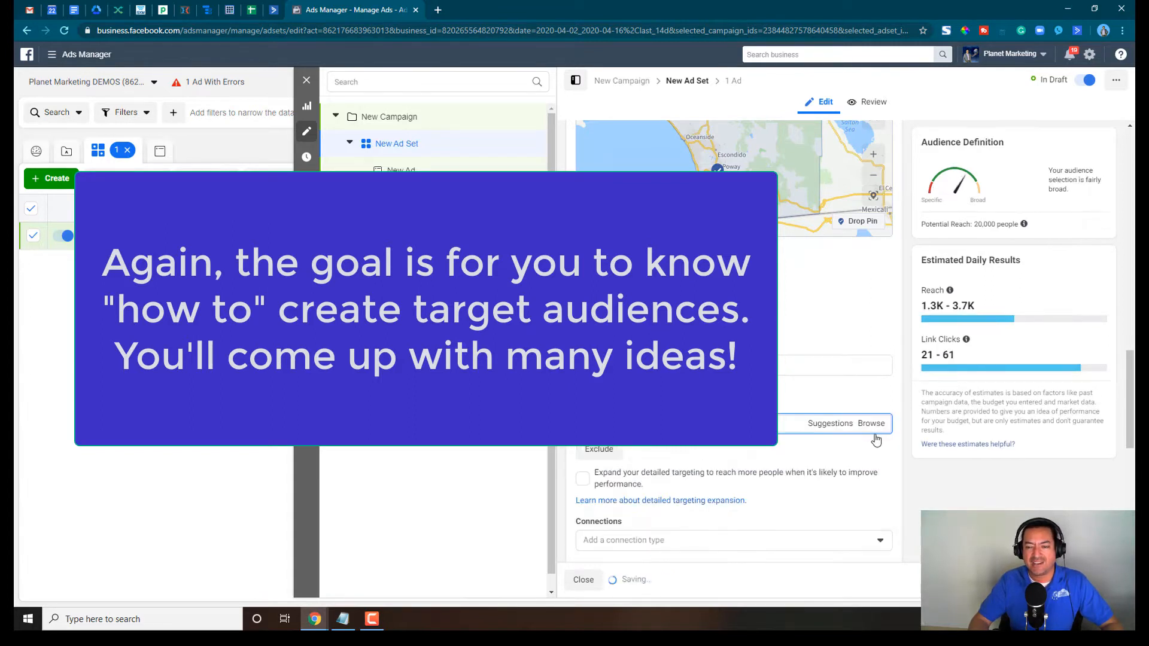
{"action": "scroll", "coordinate": [735, 353], "scroll_direction": "up", "scroll_amount": 2}
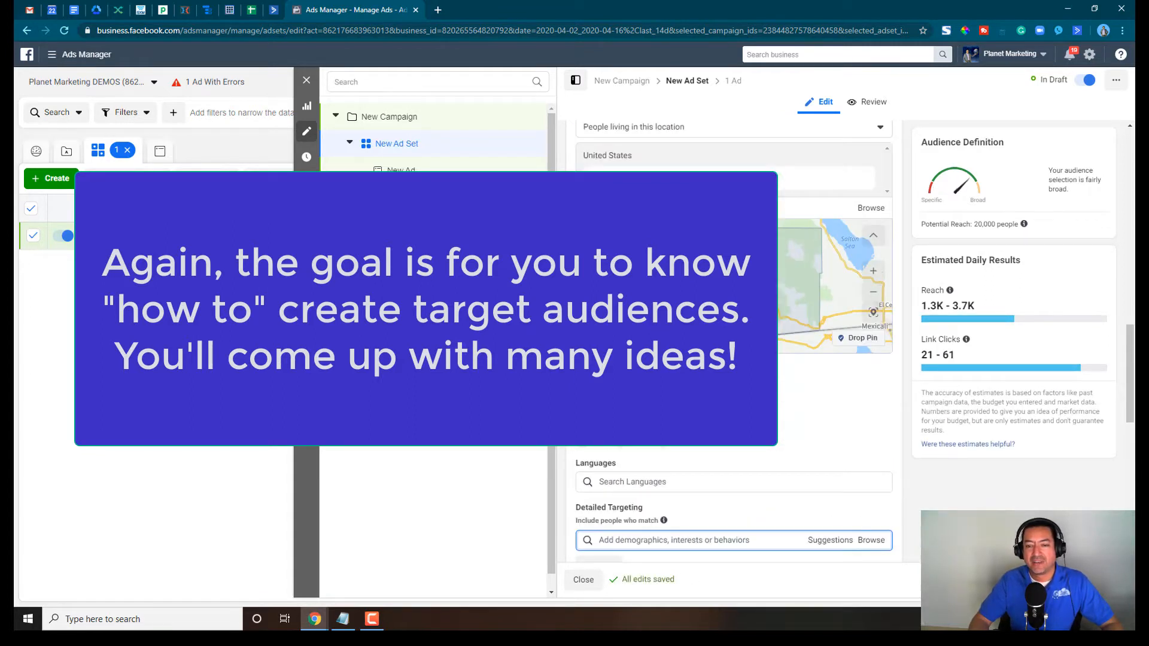
{"action": "scroll", "coordinate": [786, 389], "scroll_direction": "up", "scroll_amount": 1}
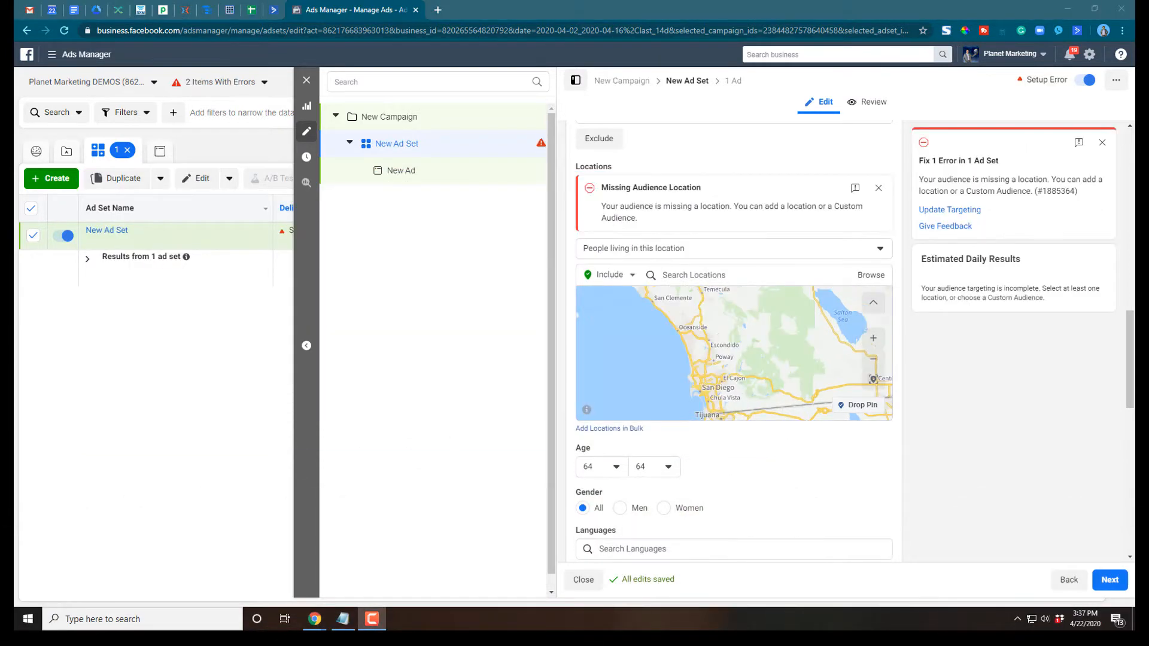
- Target people living in this location and include the copied Chula Vista street address as the audience location
{"action": "left_click", "coordinate": [701, 247]}
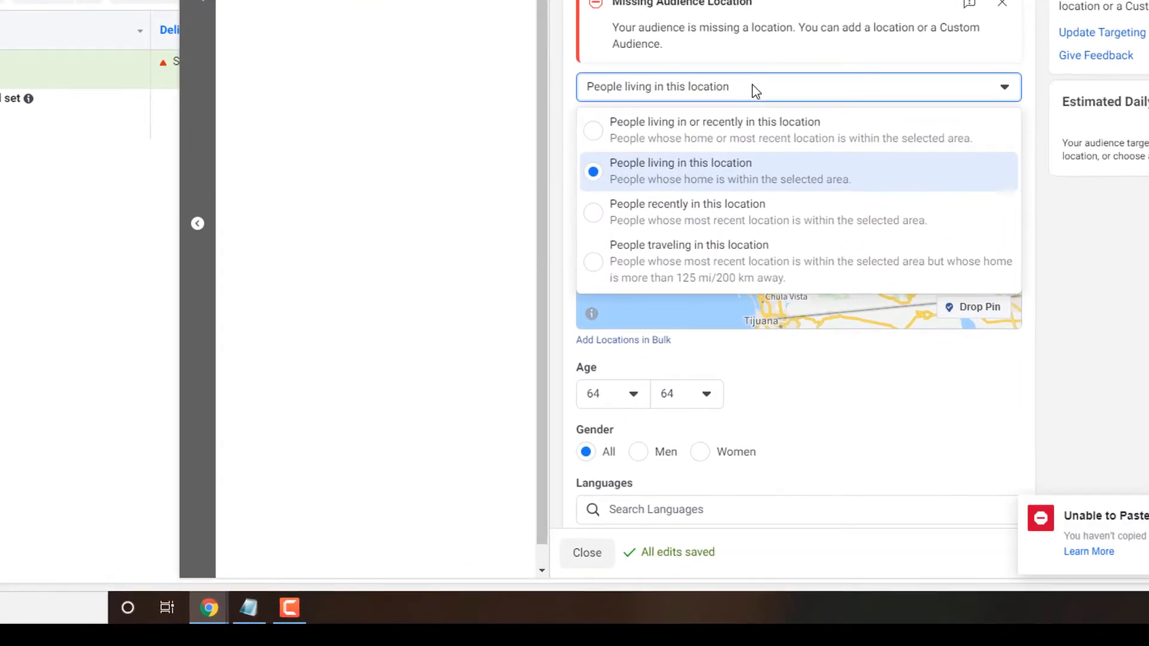
{"action": "left_click", "coordinate": [757, 169]}
{"action": "left_click", "coordinate": [818, 129]}
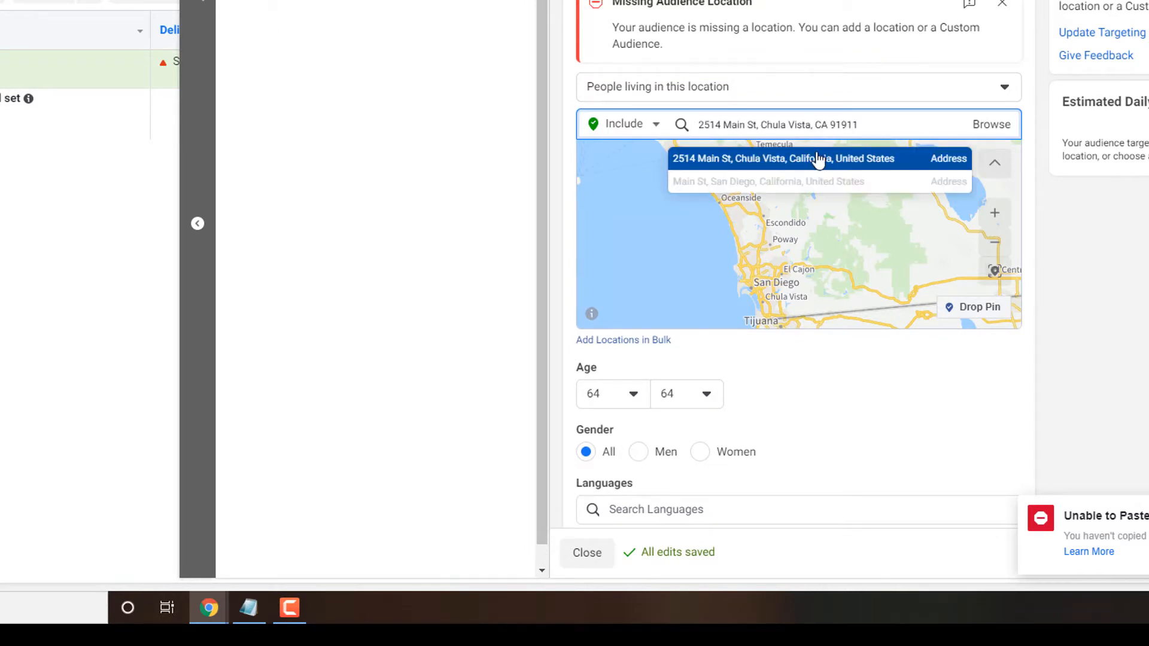
{"action": "left_click", "coordinate": [818, 159]}
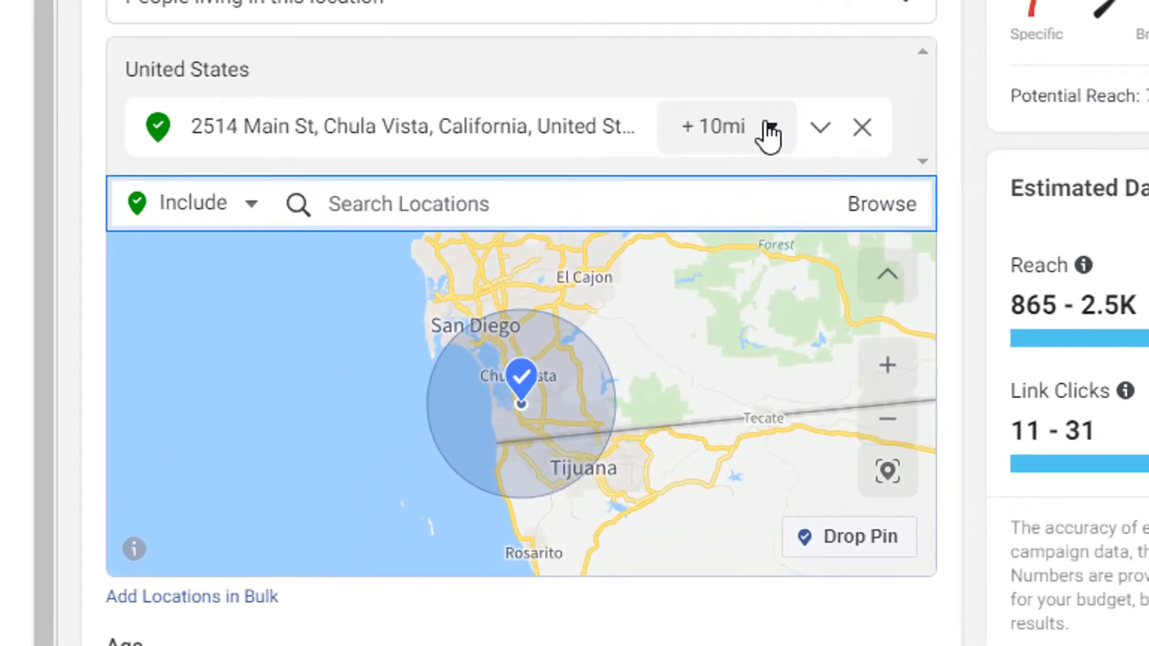
- Reduce the radius around the Chula Vista address to 1 mile
{"action": "left_click", "coordinate": [939, 72]}
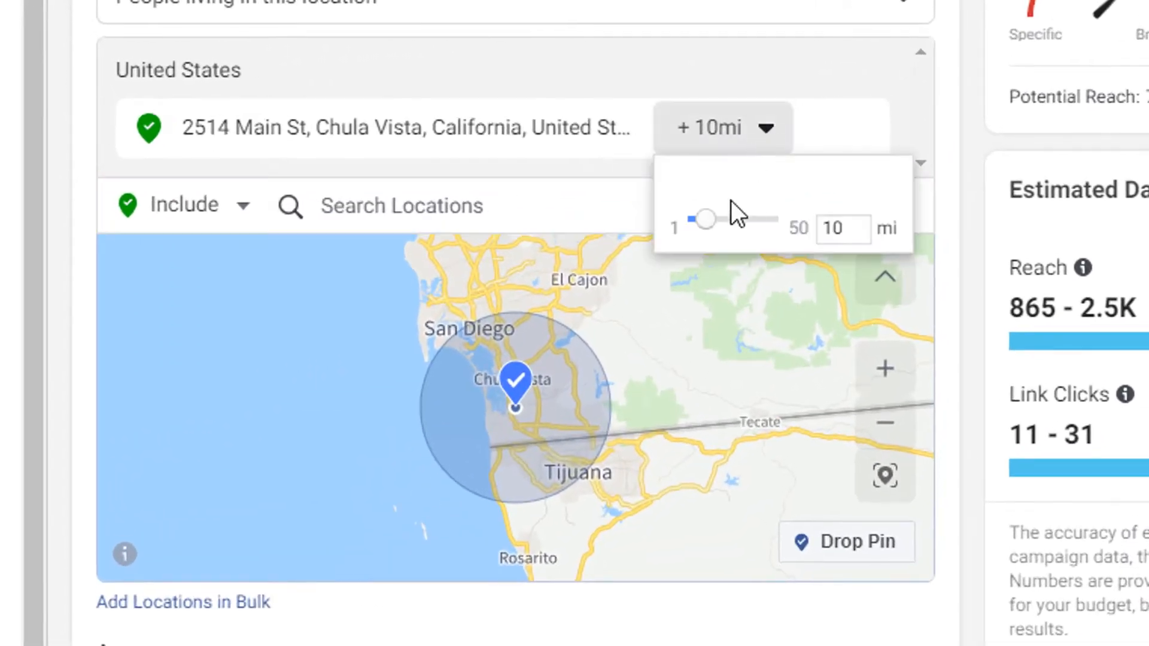
{"action": "left_click_drag", "start_coordinate": [700, 220], "coordinate": [678, 222]}
{"action": "left_click", "coordinate": [785, 296]}
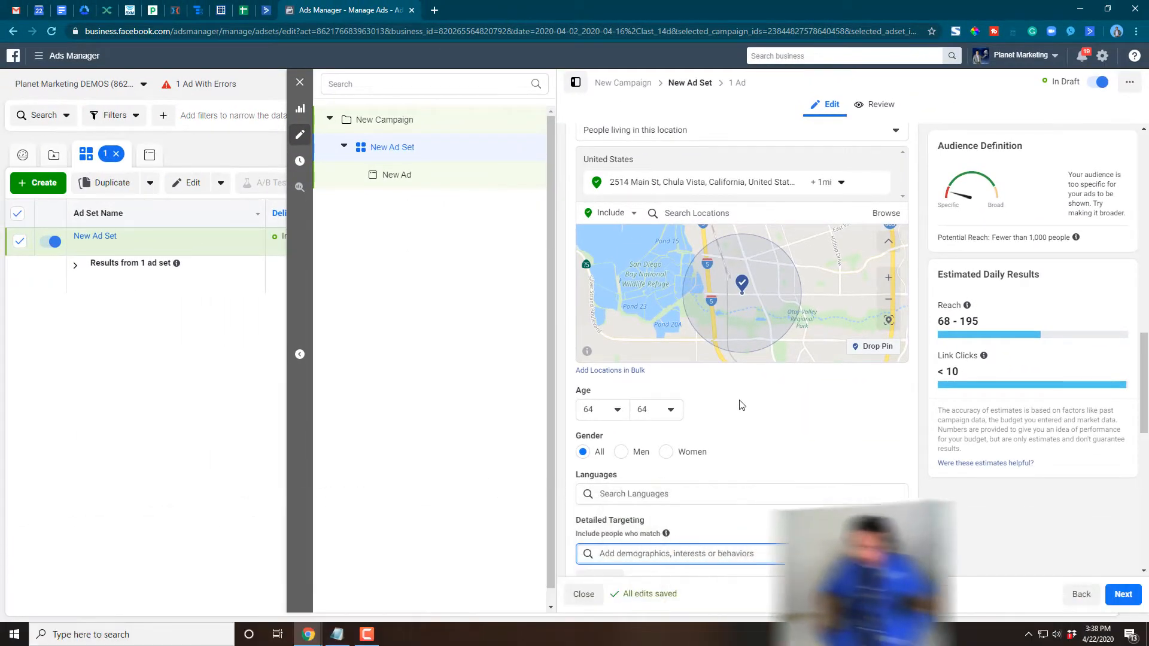
- Set the audience's minimum age to 30
{"action": "left_click", "coordinate": [619, 417]}
{"action": "scroll", "coordinate": [626, 498], "scroll_direction": "up", "scroll_amount": 3}
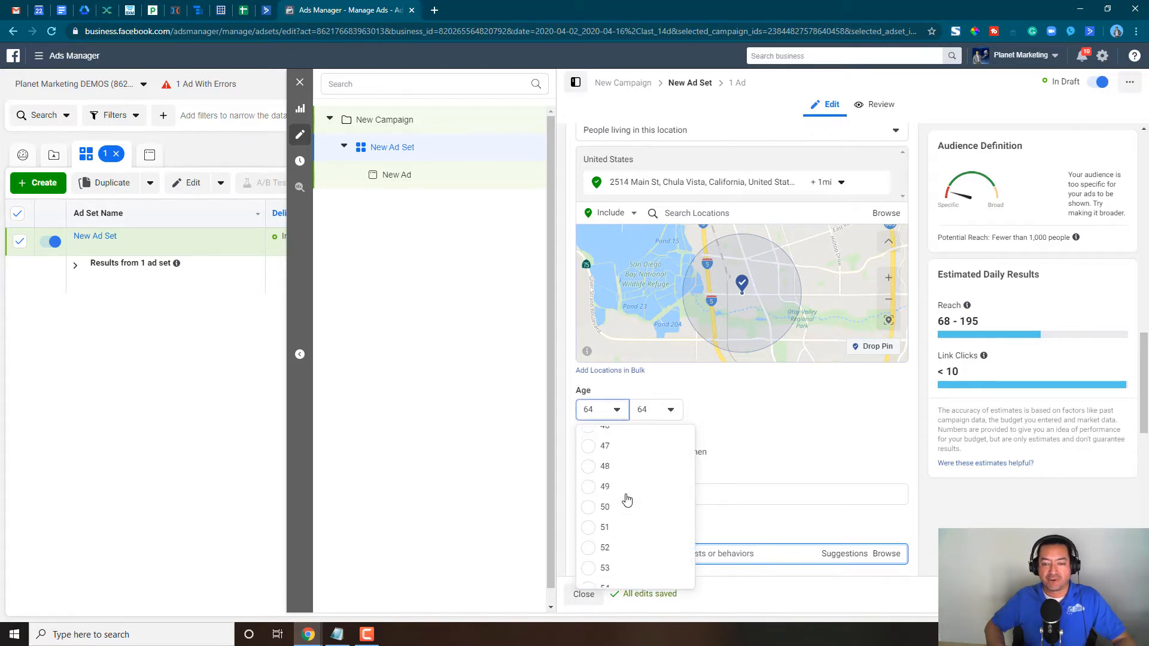
{"action": "scroll", "coordinate": [627, 498], "scroll_direction": "up", "scroll_amount": 5}
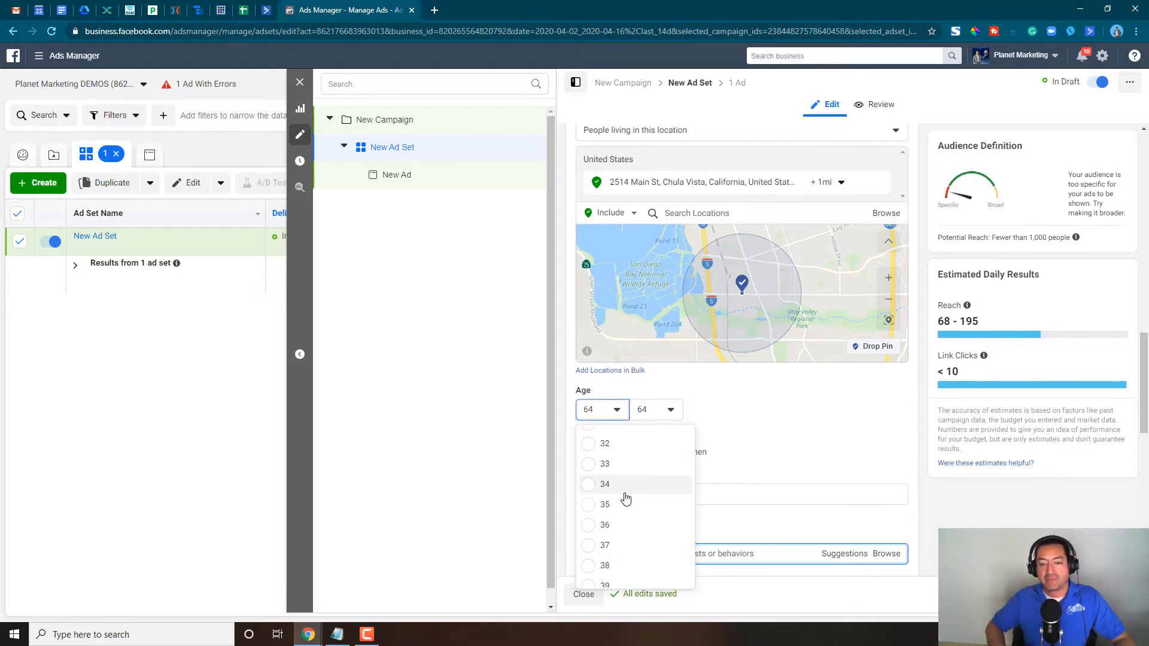
{"action": "scroll", "coordinate": [626, 499], "scroll_direction": "up", "scroll_amount": 1}
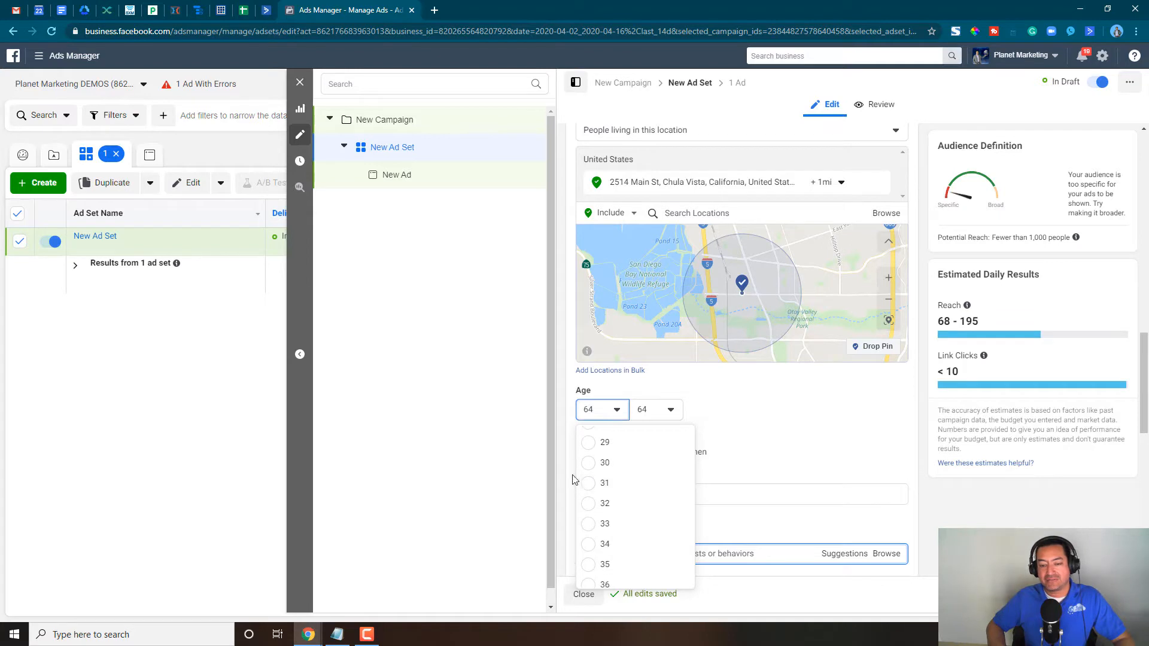
{"action": "left_click", "coordinate": [589, 464]}
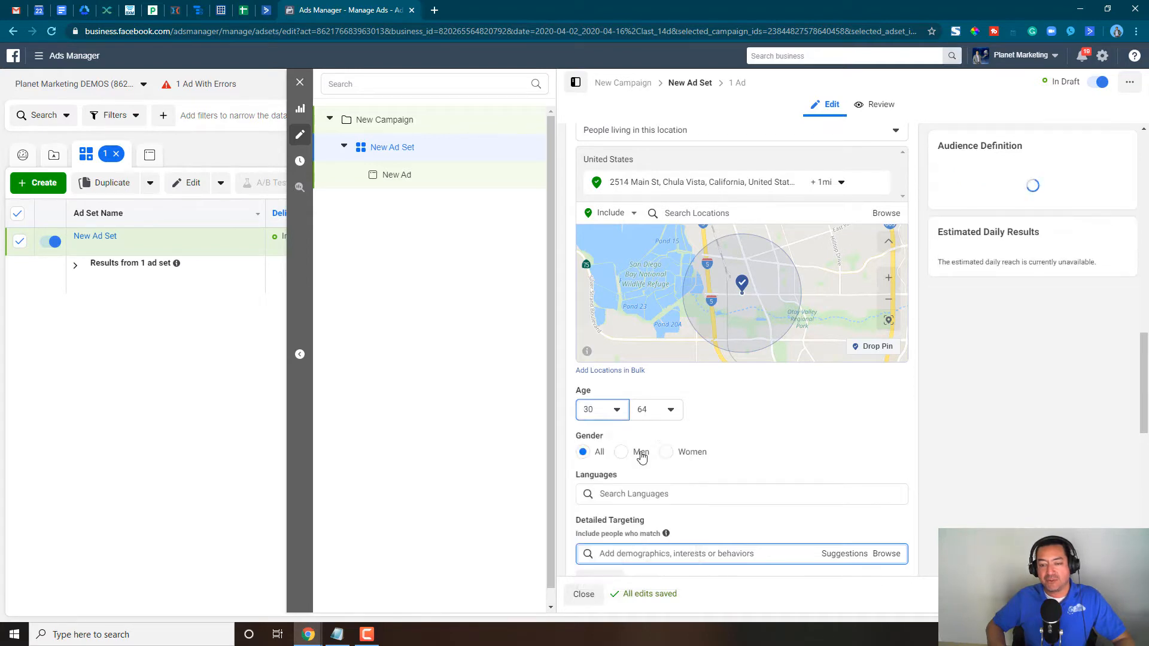
- Set the audience's maximum age to 45 and limit its gender to Women
{"action": "left_click", "coordinate": [663, 415]}
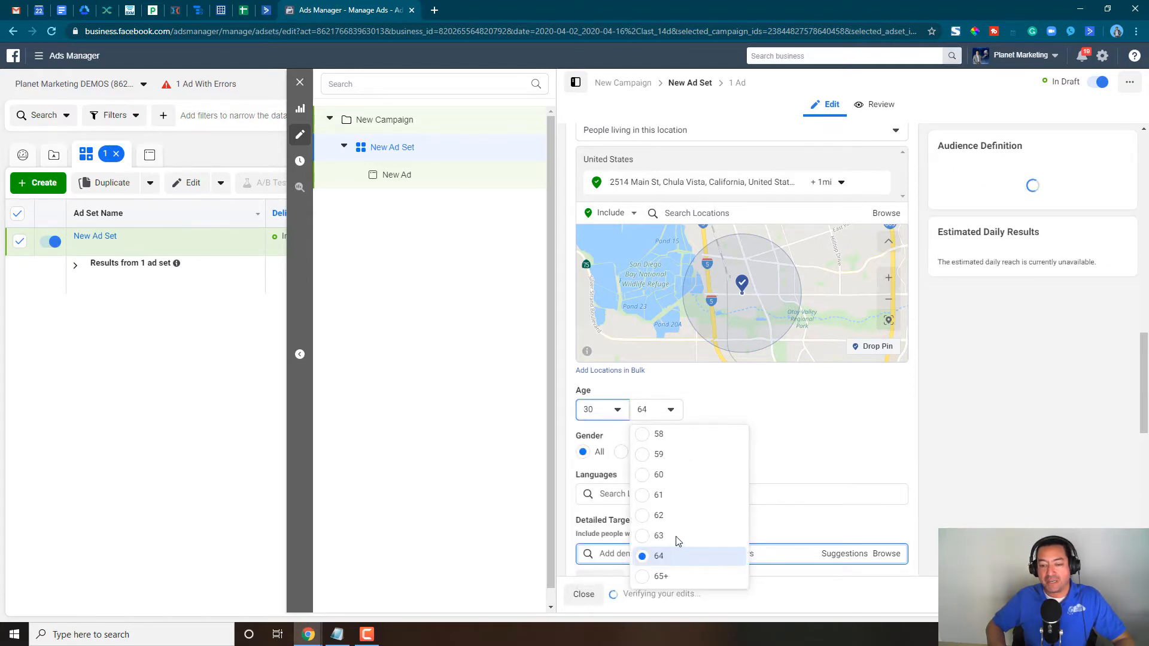
{"action": "scroll", "coordinate": [677, 539], "scroll_direction": "up", "scroll_amount": 5}
{"action": "scroll", "coordinate": [675, 539], "scroll_direction": "up", "scroll_amount": 1}
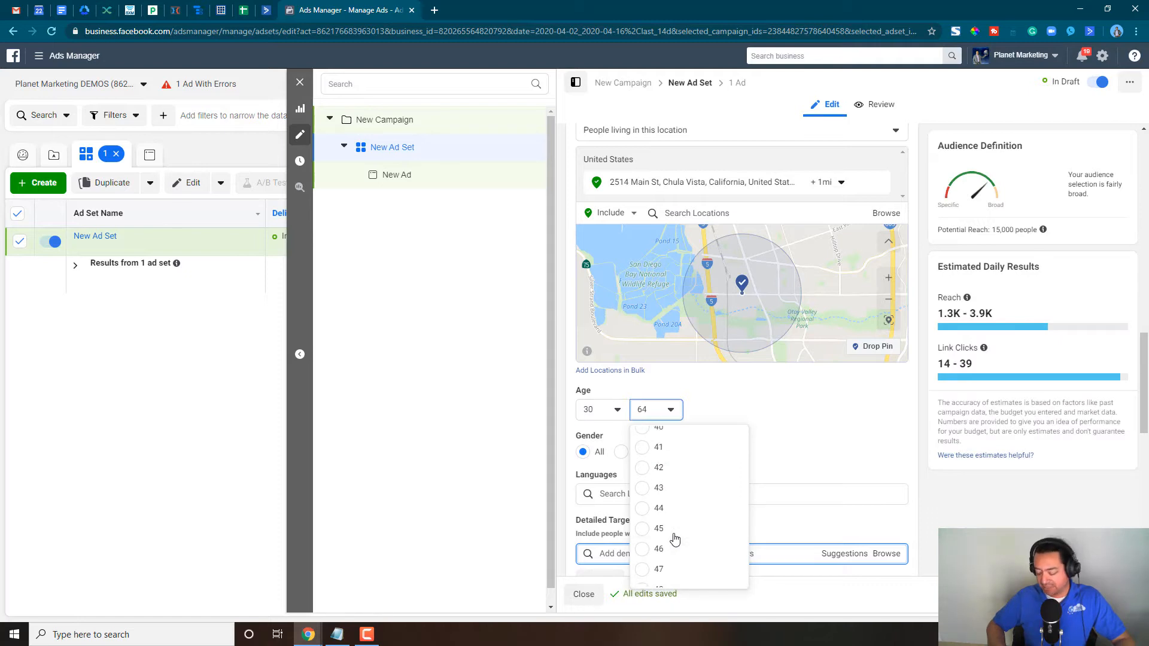
{"action": "scroll", "coordinate": [675, 539], "scroll_direction": "up", "scroll_amount": 3}
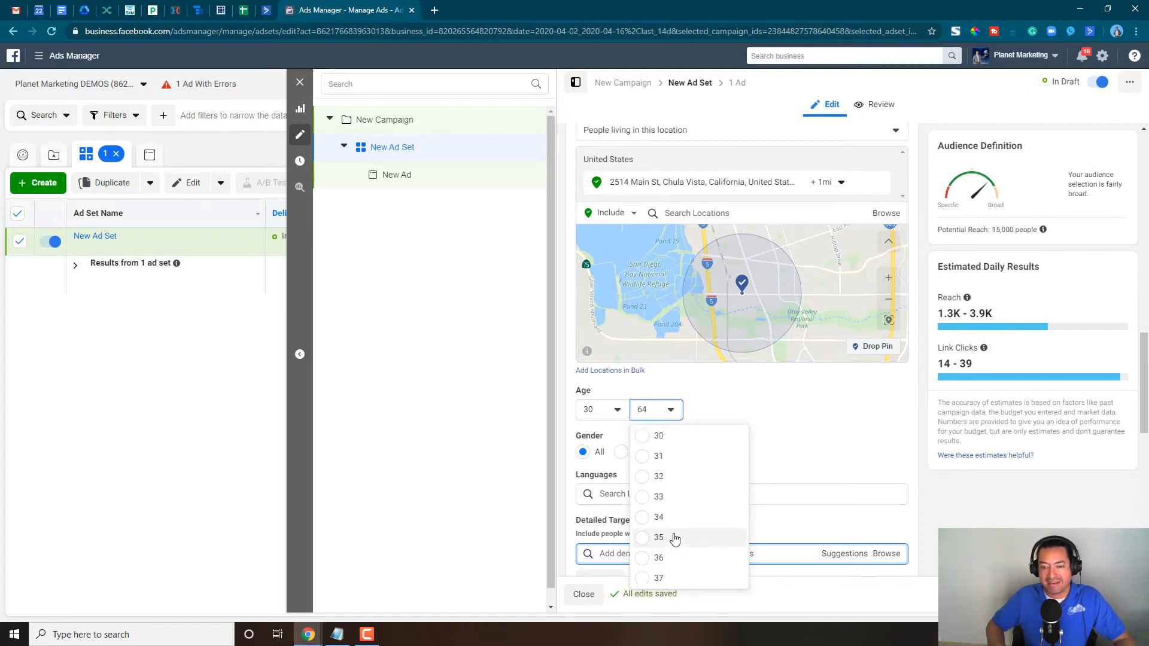
{"action": "scroll", "coordinate": [671, 537], "scroll_direction": "up", "scroll_amount": 2}
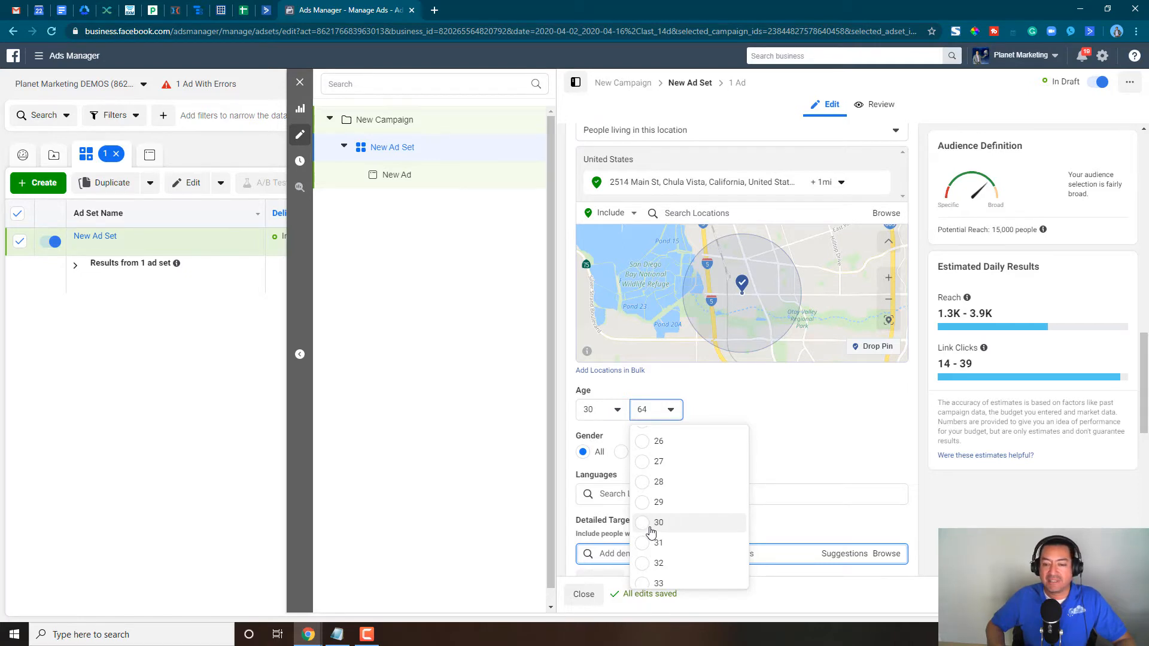
{"action": "scroll", "coordinate": [652, 534], "scroll_direction": "down", "scroll_amount": 5}
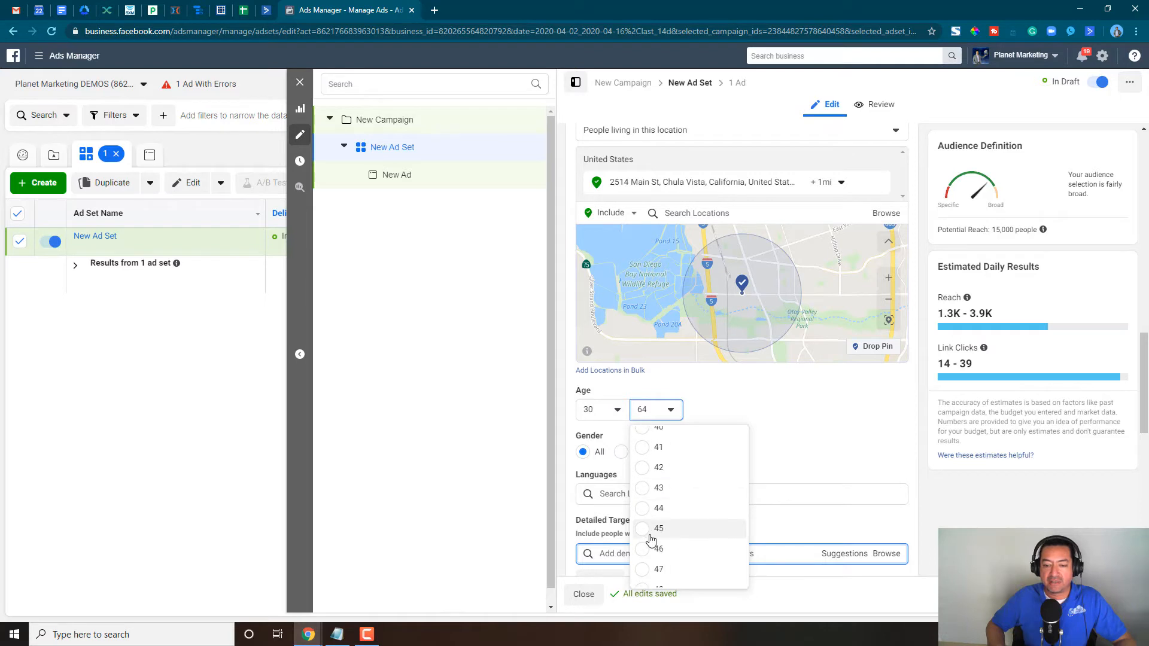
{"action": "left_click", "coordinate": [650, 536]}
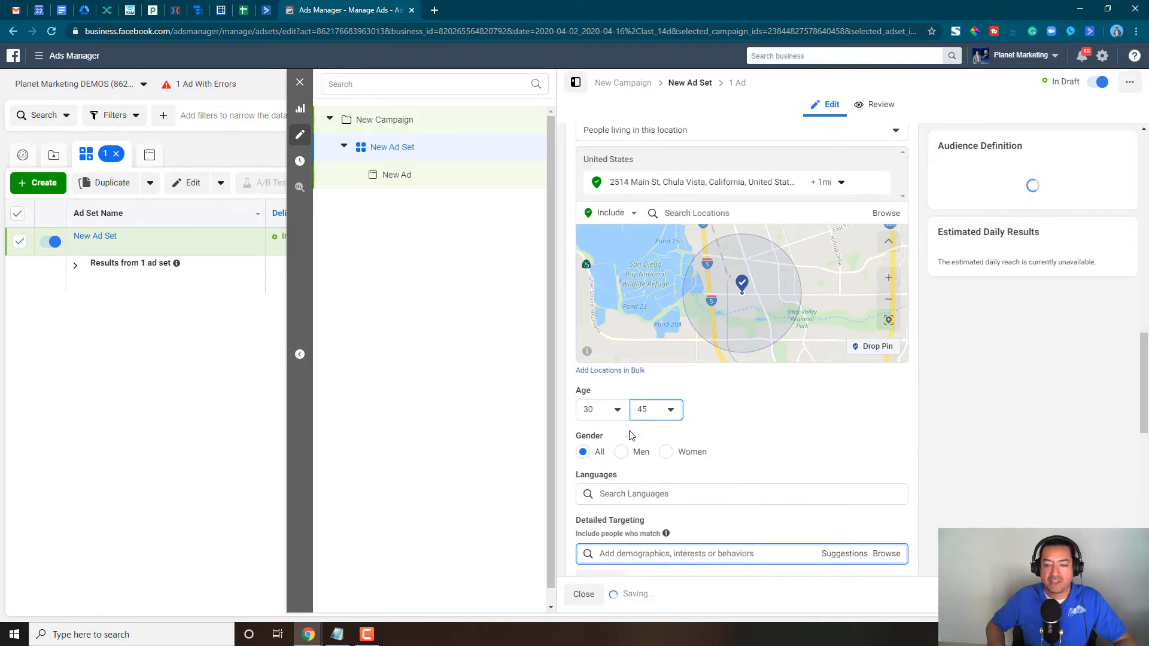
{"action": "left_click", "coordinate": [666, 452]}
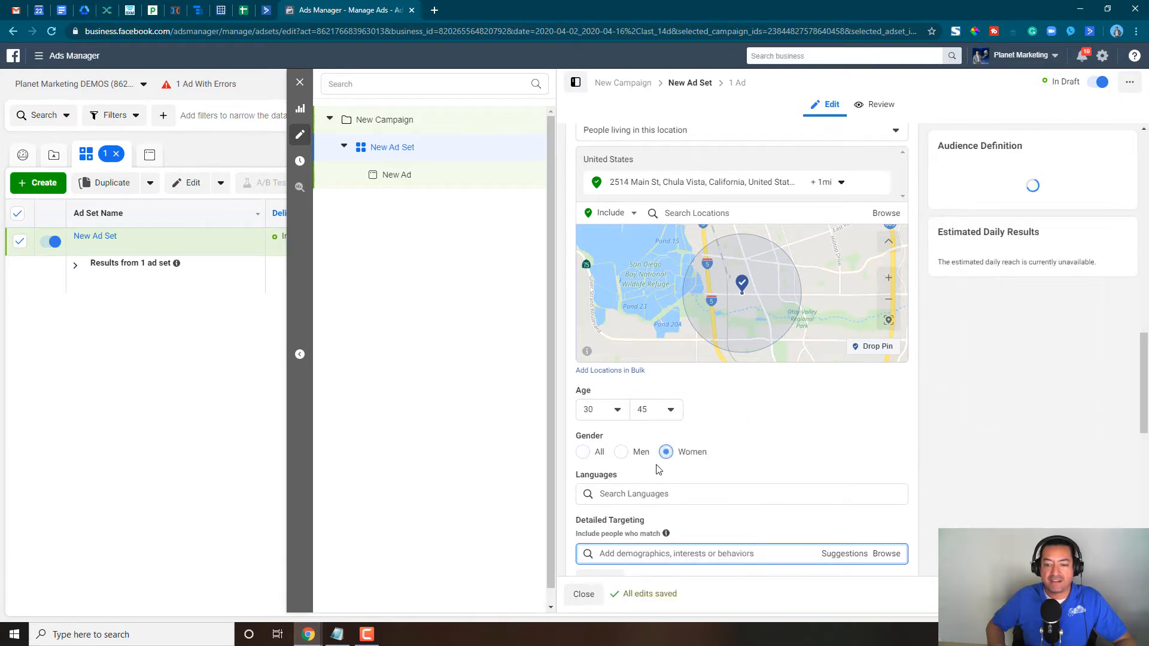
- Add the relationship status Married from the demographics to the ad set's detailed targeting as the only relationship option
{"action": "scroll", "coordinate": [736, 497], "scroll_direction": "down", "scroll_amount": 1}
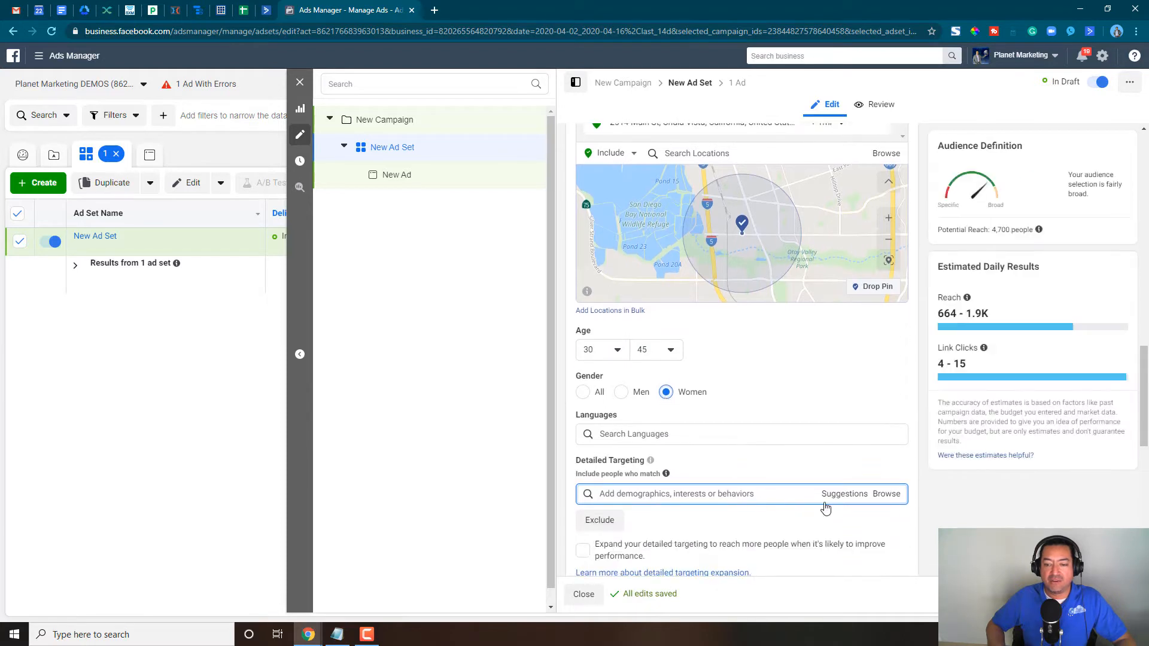
{"action": "left_click", "coordinate": [891, 500]}
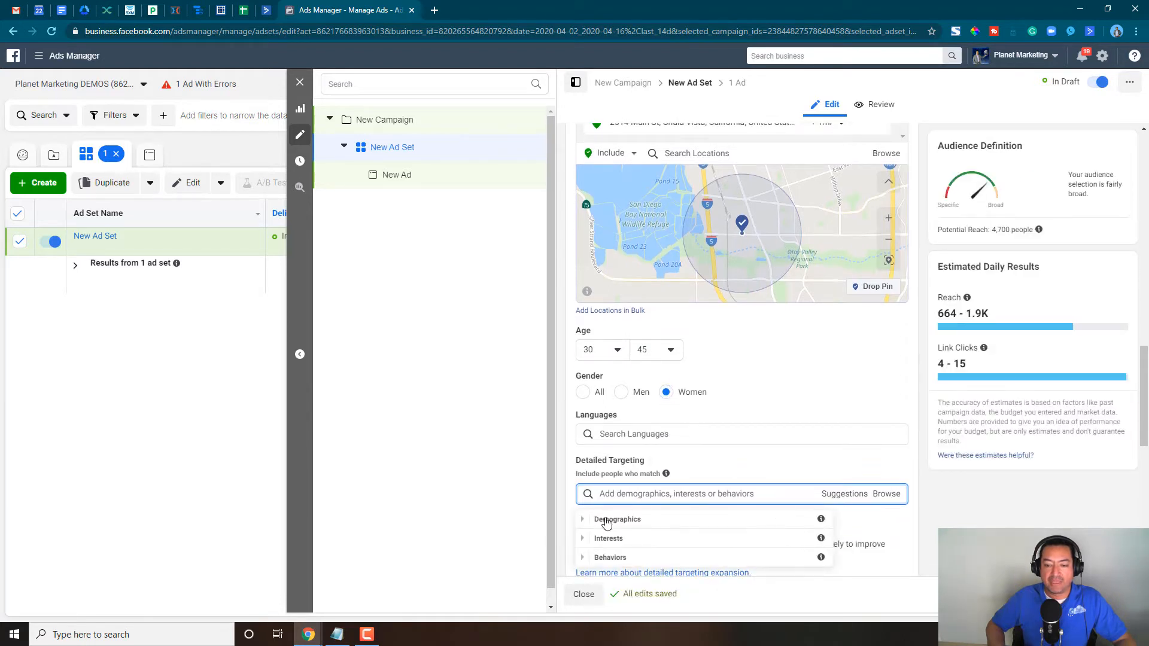
{"action": "left_click", "coordinate": [584, 523]}
{"action": "scroll", "coordinate": [628, 548], "scroll_direction": "down", "scroll_amount": 2}
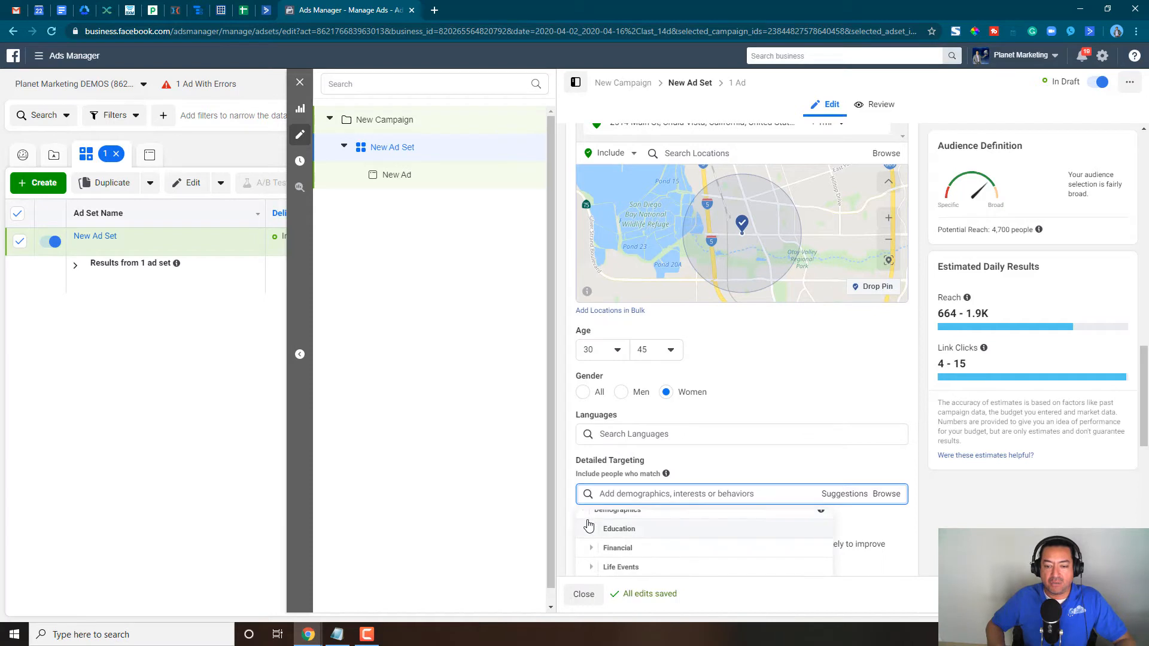
{"action": "scroll", "coordinate": [624, 559], "scroll_direction": "down", "scroll_amount": 1}
{"action": "left_click", "coordinate": [595, 482]}
{"action": "left_click", "coordinate": [601, 486]}
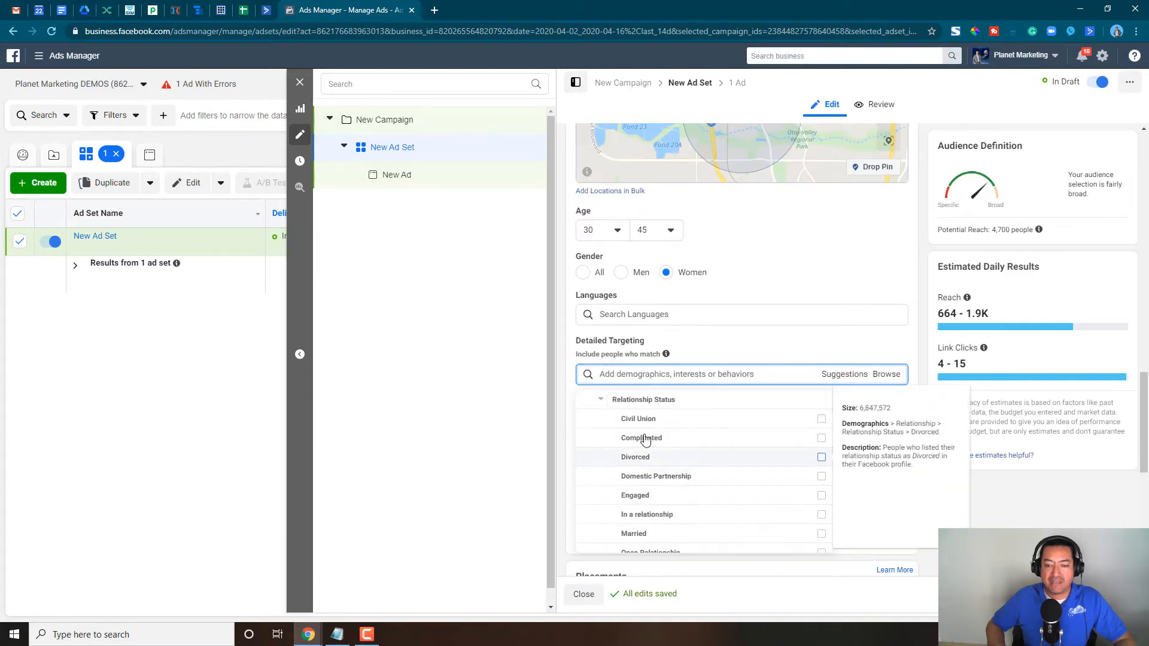
{"action": "scroll", "coordinate": [657, 497], "scroll_direction": "down", "scroll_amount": 1}
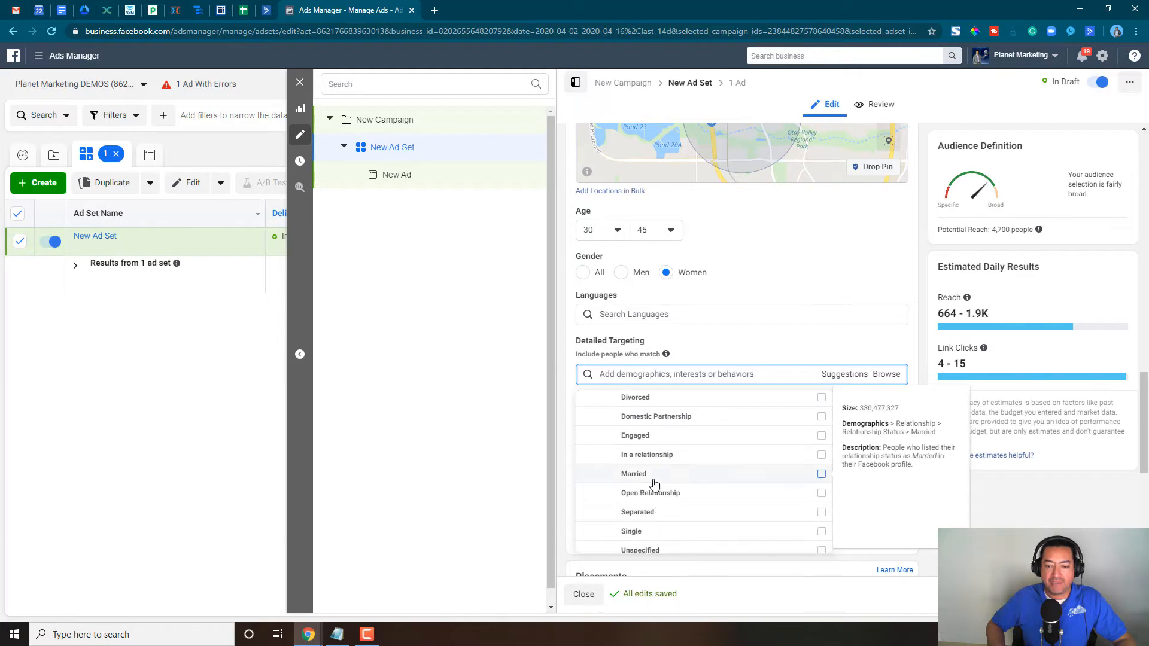
{"action": "left_click", "coordinate": [821, 474]}
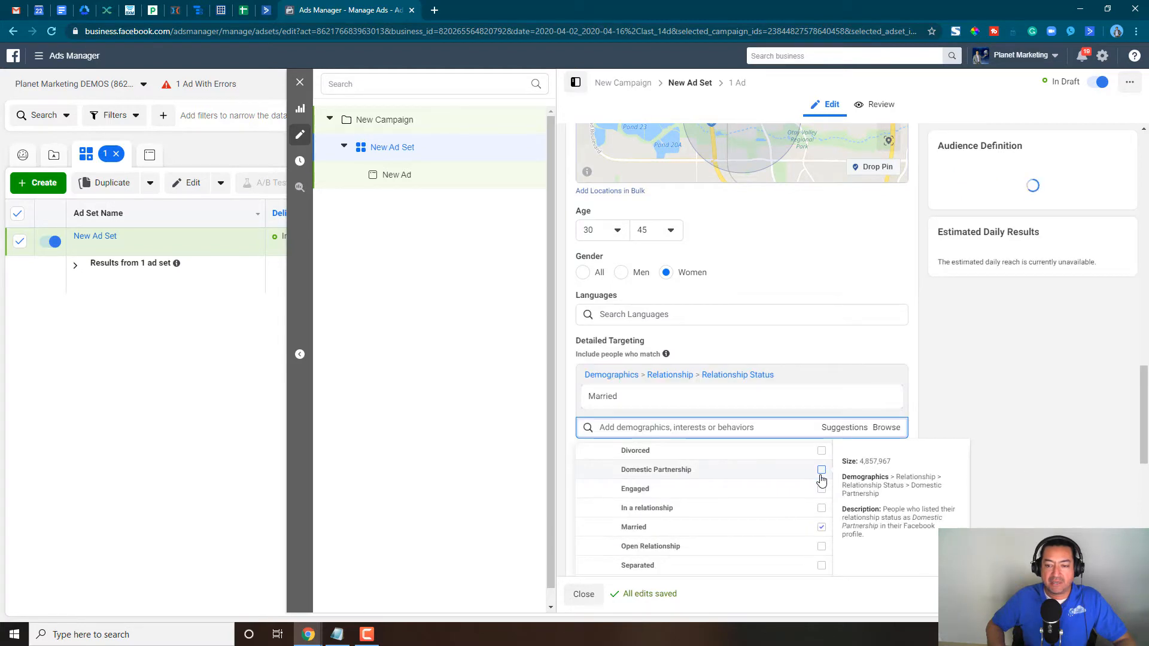
{"action": "left_click", "coordinate": [822, 471]}
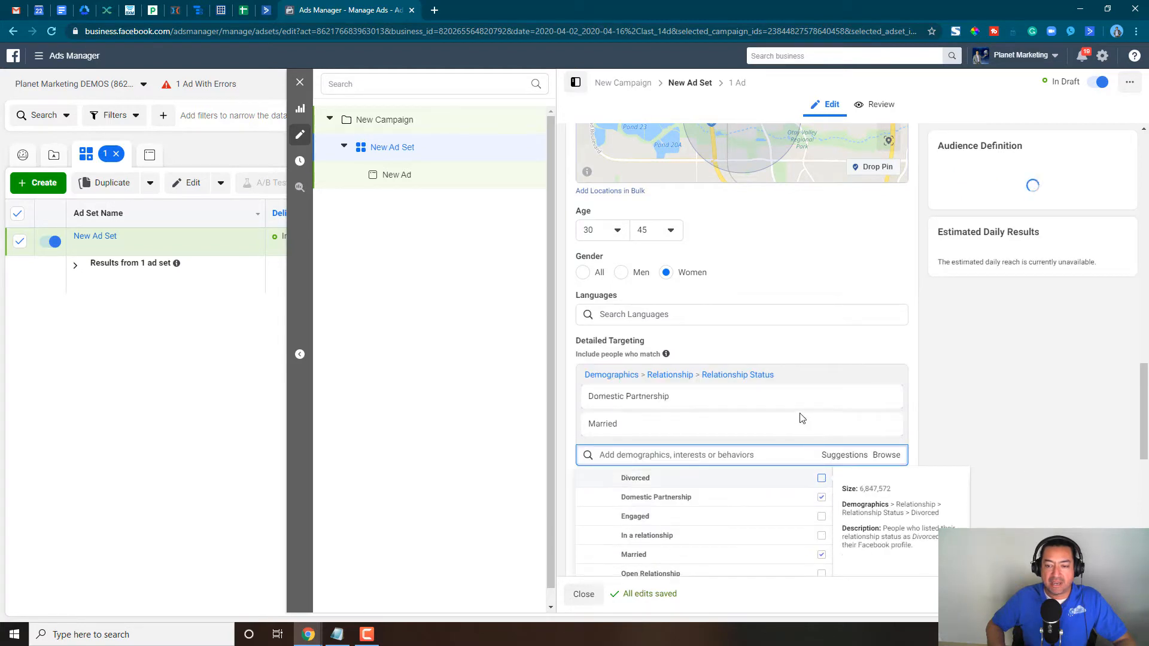
{"action": "left_click", "coordinate": [886, 398]}
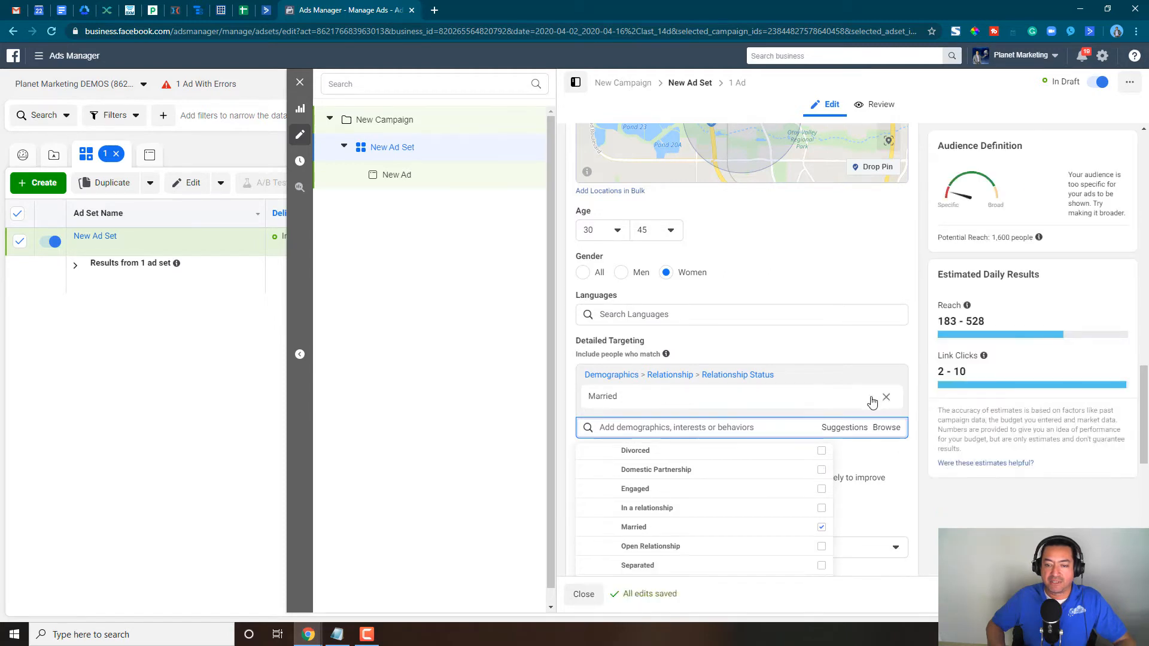
{"action": "left_click", "coordinate": [759, 339]}
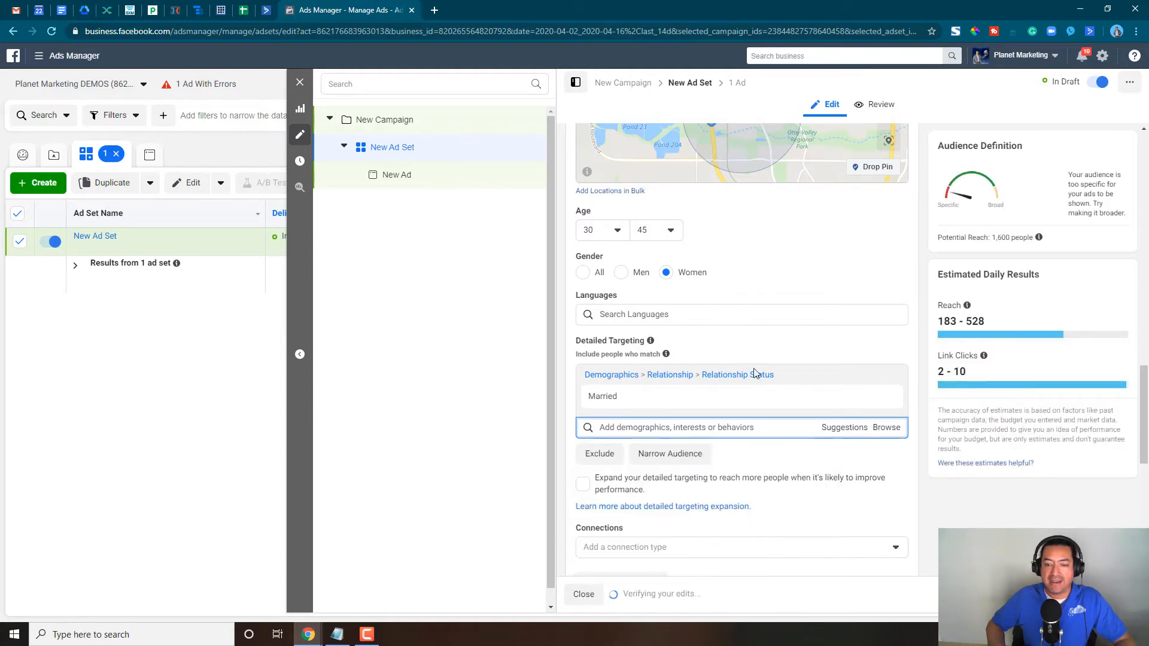
- Narrow the audience to people who must also be parents with preschoolers (03-05), early school-age children (06-08), preteens (09-12) or teenagers (13-17)
{"action": "left_click", "coordinate": [682, 456]}
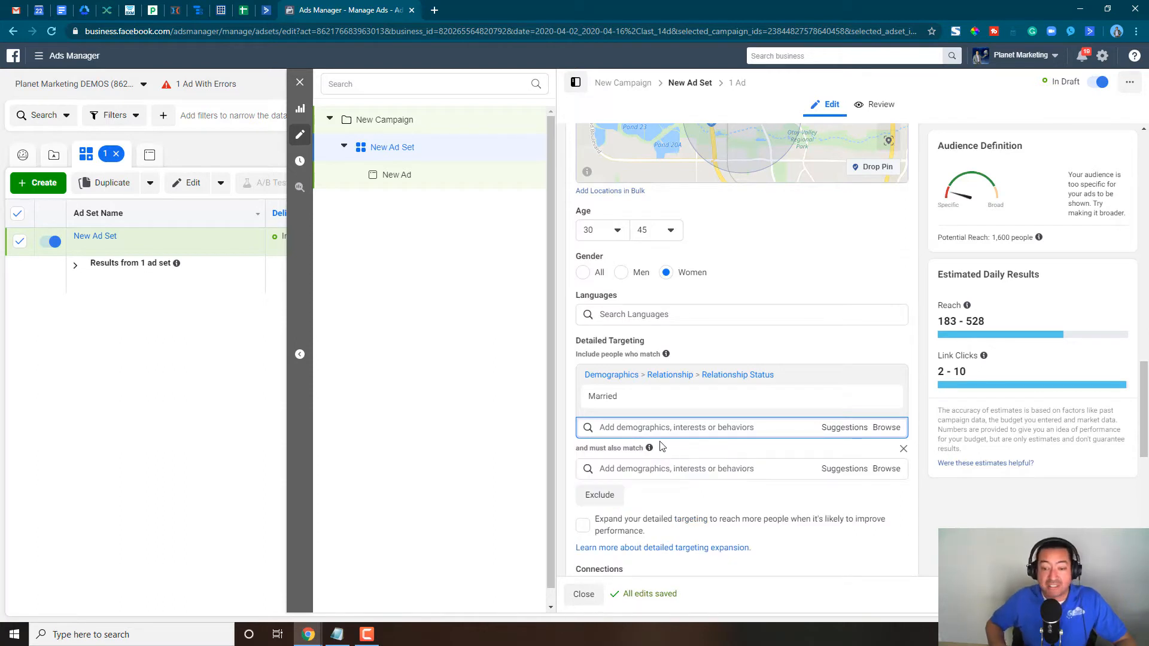
{"action": "left_click", "coordinate": [887, 470]}
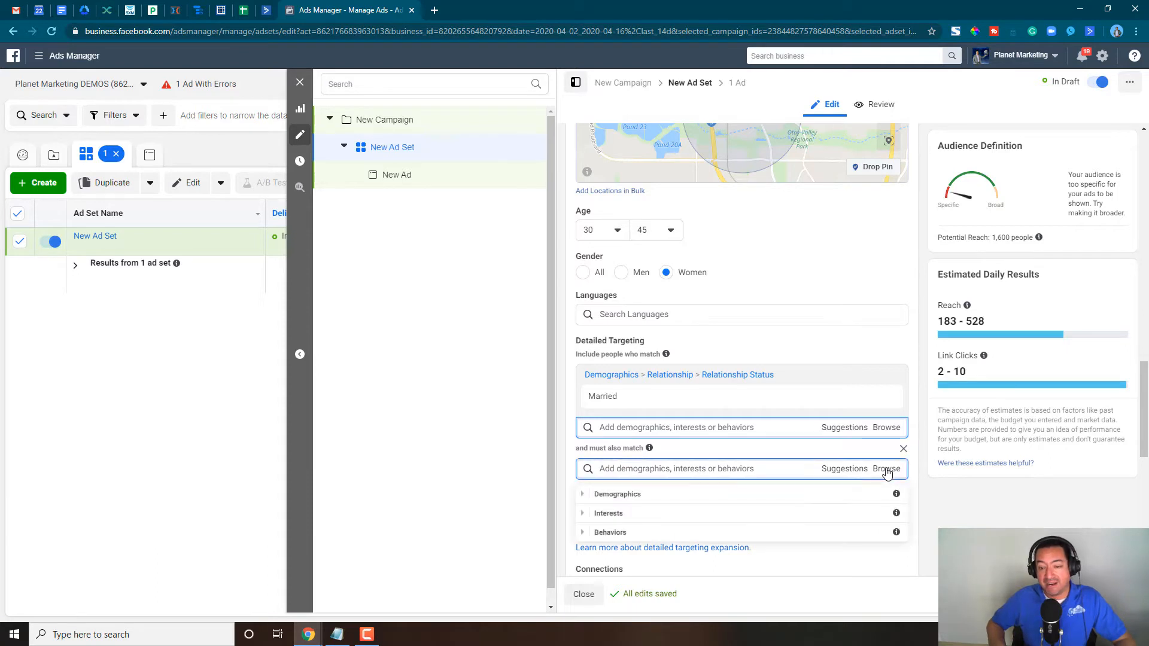
{"action": "left_click", "coordinate": [583, 496]}
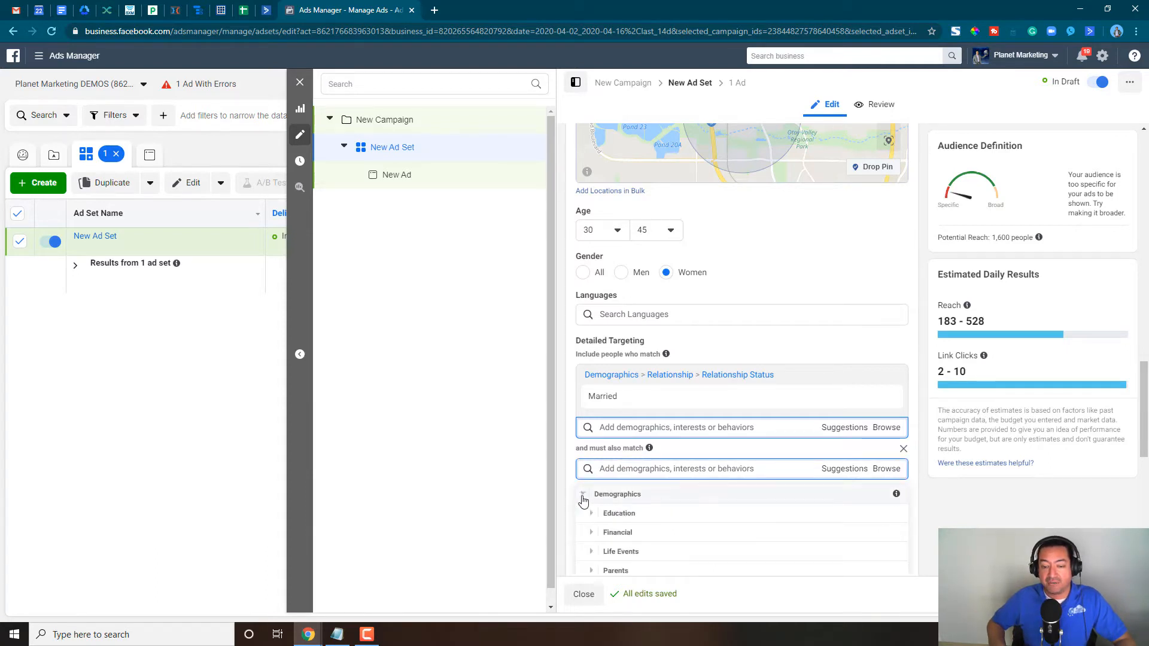
{"action": "left_click", "coordinate": [608, 561]}
{"action": "scroll", "coordinate": [705, 531], "scroll_direction": "down", "scroll_amount": 2}
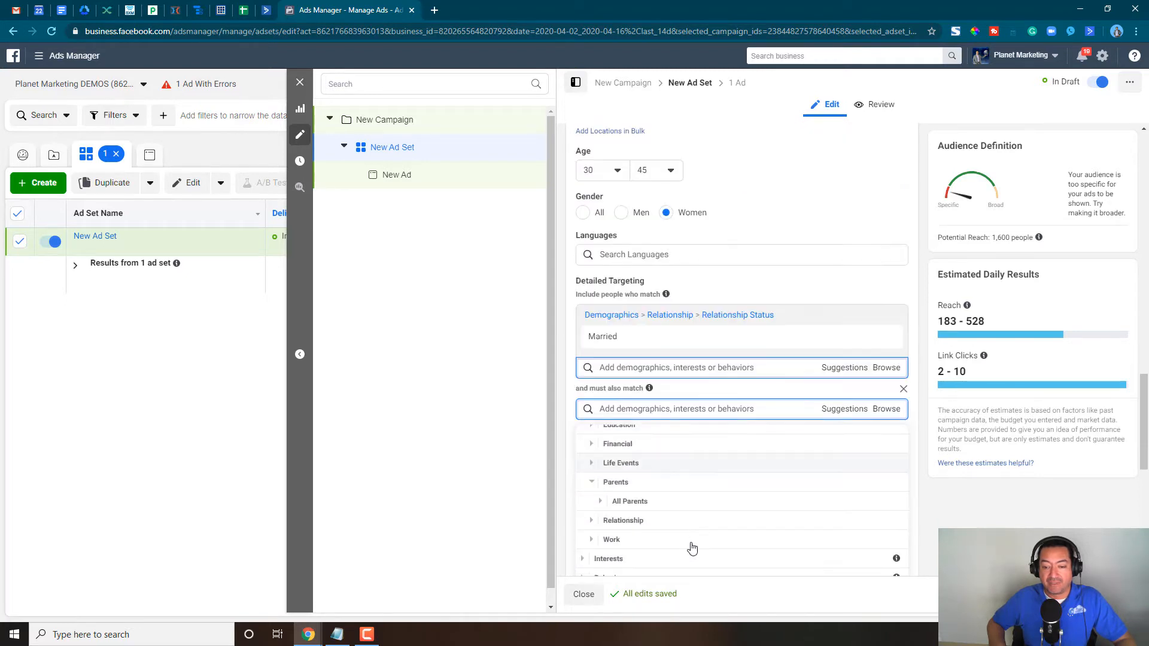
{"action": "scroll", "coordinate": [684, 549], "scroll_direction": "down", "scroll_amount": 2}
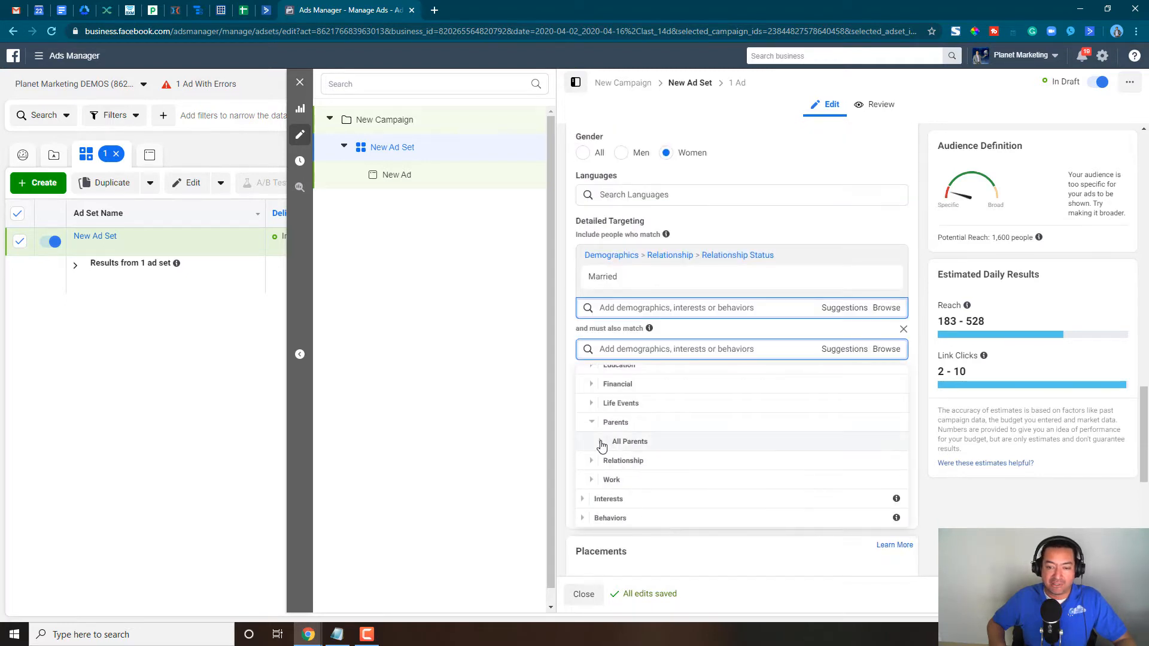
{"action": "left_click", "coordinate": [601, 444]}
{"action": "scroll", "coordinate": [713, 454], "scroll_direction": "down", "scroll_amount": 1}
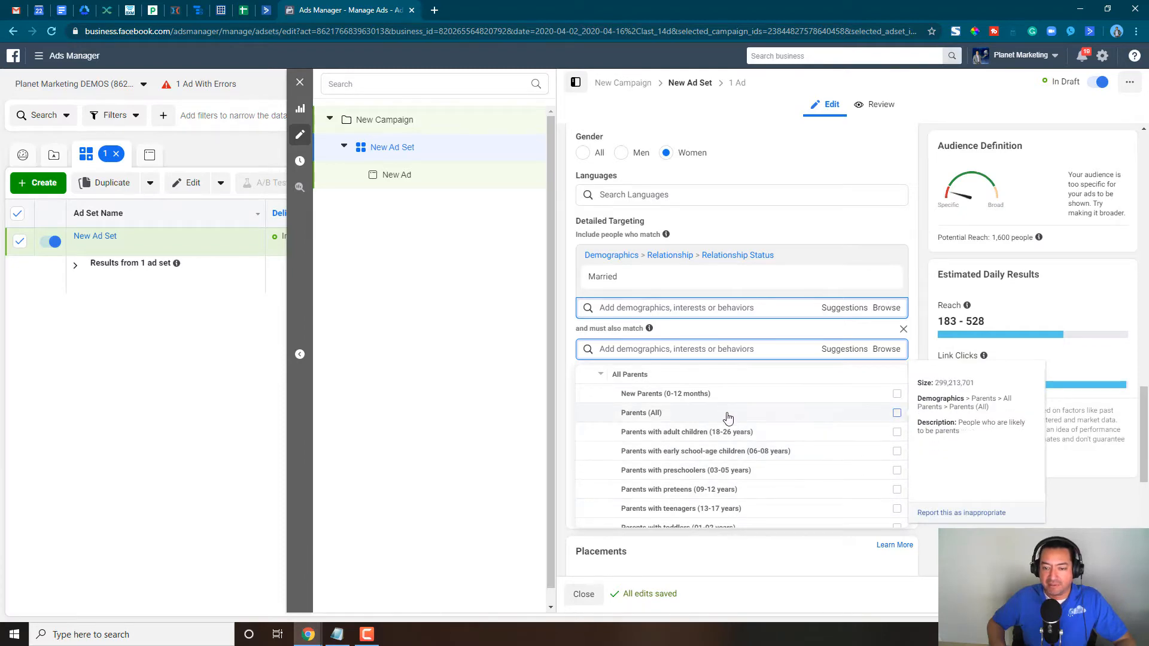
{"action": "scroll", "coordinate": [869, 427], "scroll_direction": "down", "scroll_amount": 1}
- Review the audience's location, age, gender, relationship status and parent criteria in the ad set
{"action": "scroll", "coordinate": [873, 424], "scroll_direction": "up", "scroll_amount": 1}
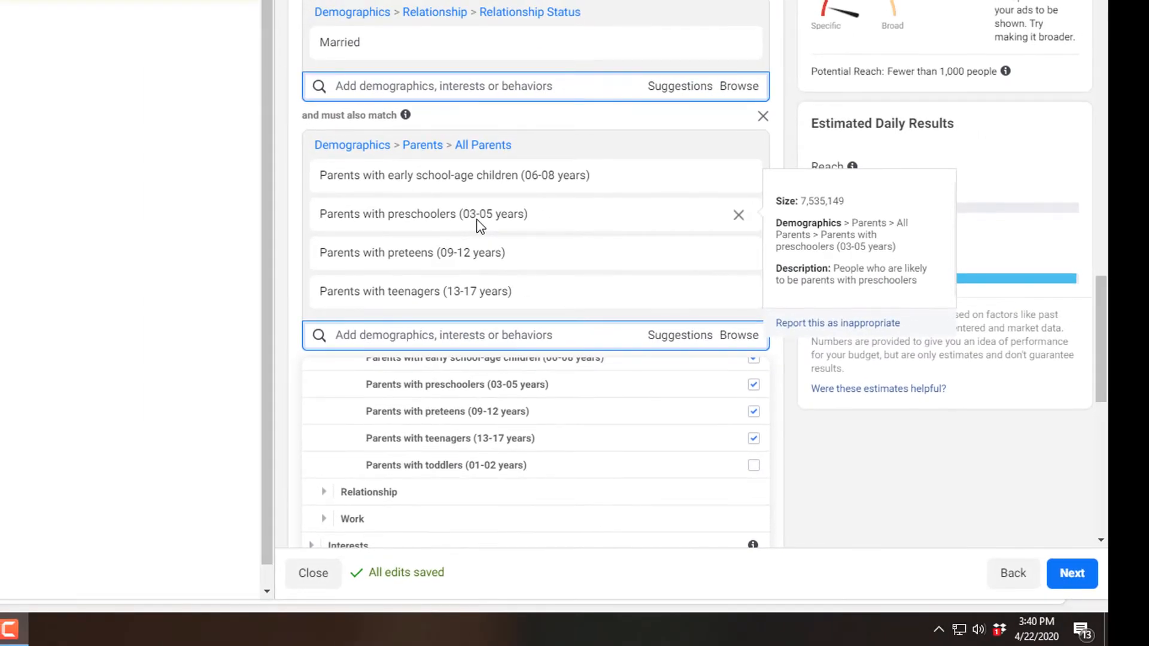
{"action": "scroll", "coordinate": [478, 225], "scroll_direction": "up", "scroll_amount": 4}
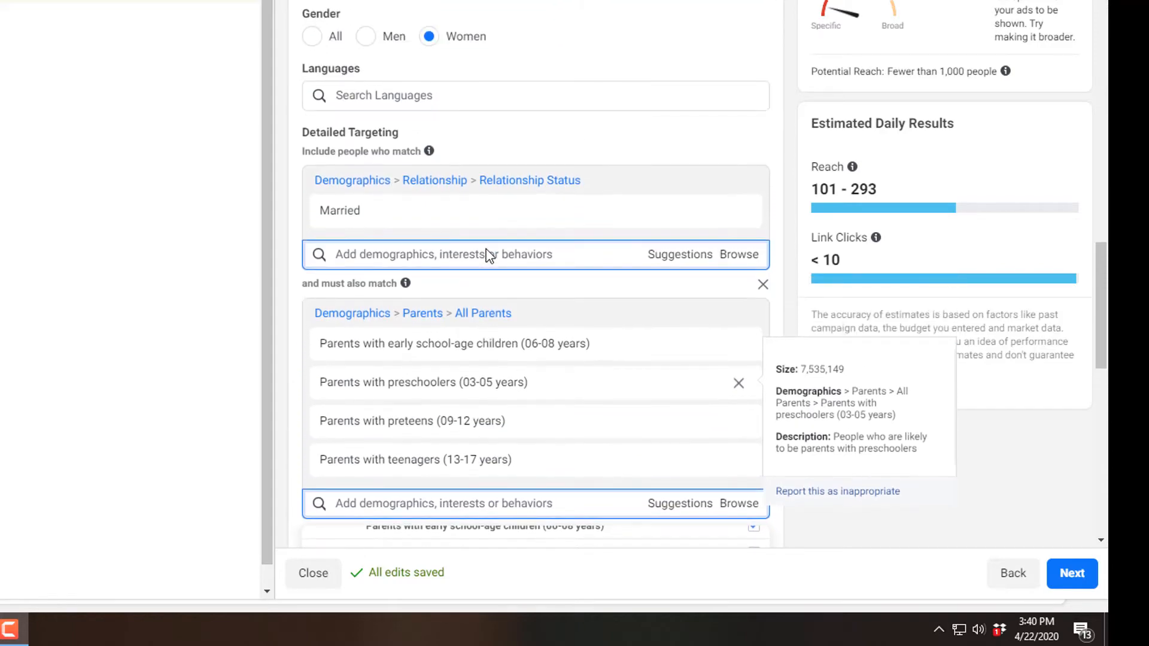
{"action": "scroll", "coordinate": [605, 228], "scroll_direction": "up", "scroll_amount": 3}
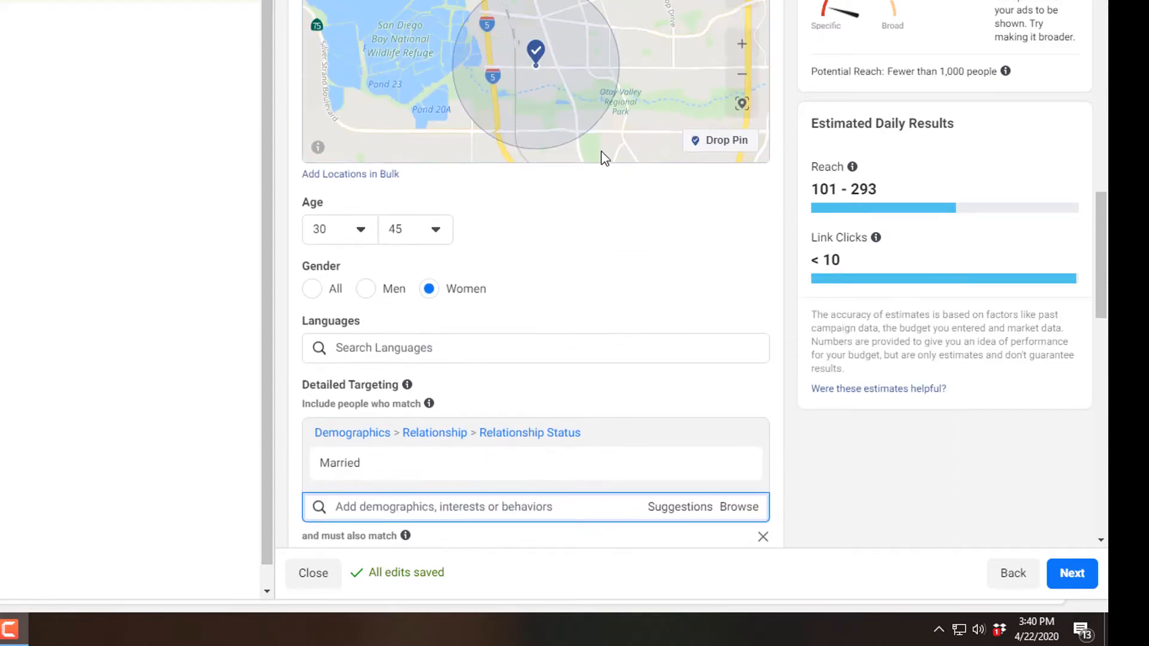
{"action": "scroll", "coordinate": [547, 423], "scroll_direction": "down", "scroll_amount": 3}
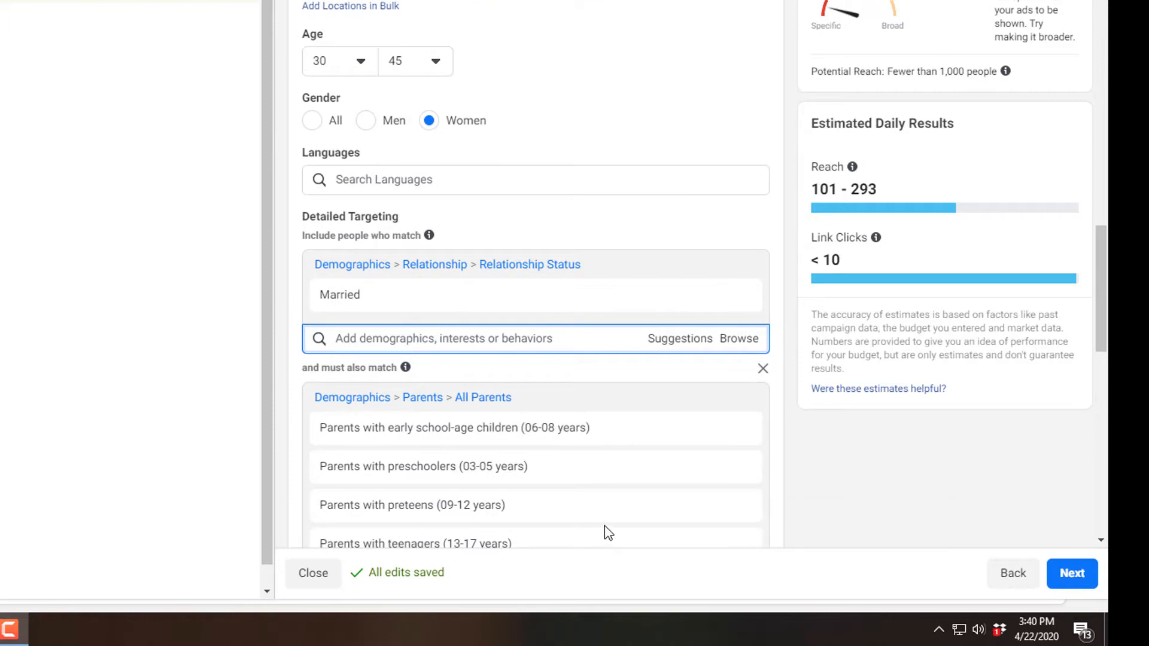
{"action": "scroll", "coordinate": [606, 531], "scroll_direction": "down", "scroll_amount": 3}
{"action": "mouse_move", "coordinate": [487, 377]}
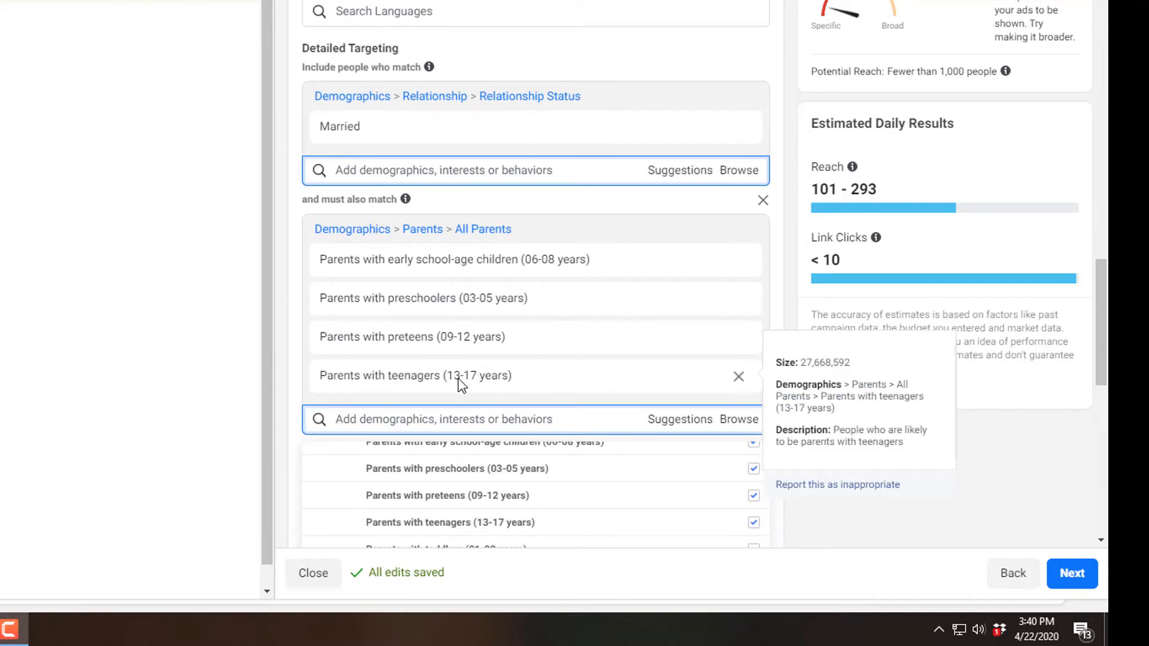
{"action": "mouse_move", "coordinate": [470, 311]}
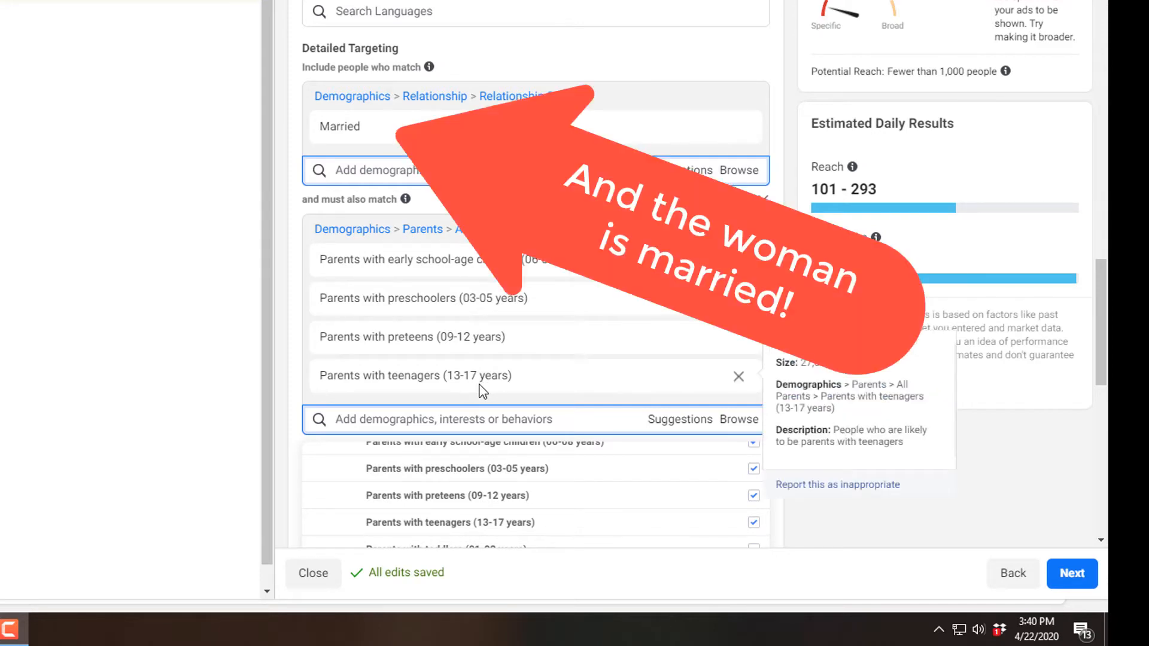
{"action": "scroll", "coordinate": [627, 481], "scroll_direction": "down", "scroll_amount": 1}
{"action": "scroll", "coordinate": [627, 481], "scroll_direction": "up", "scroll_amount": 1}
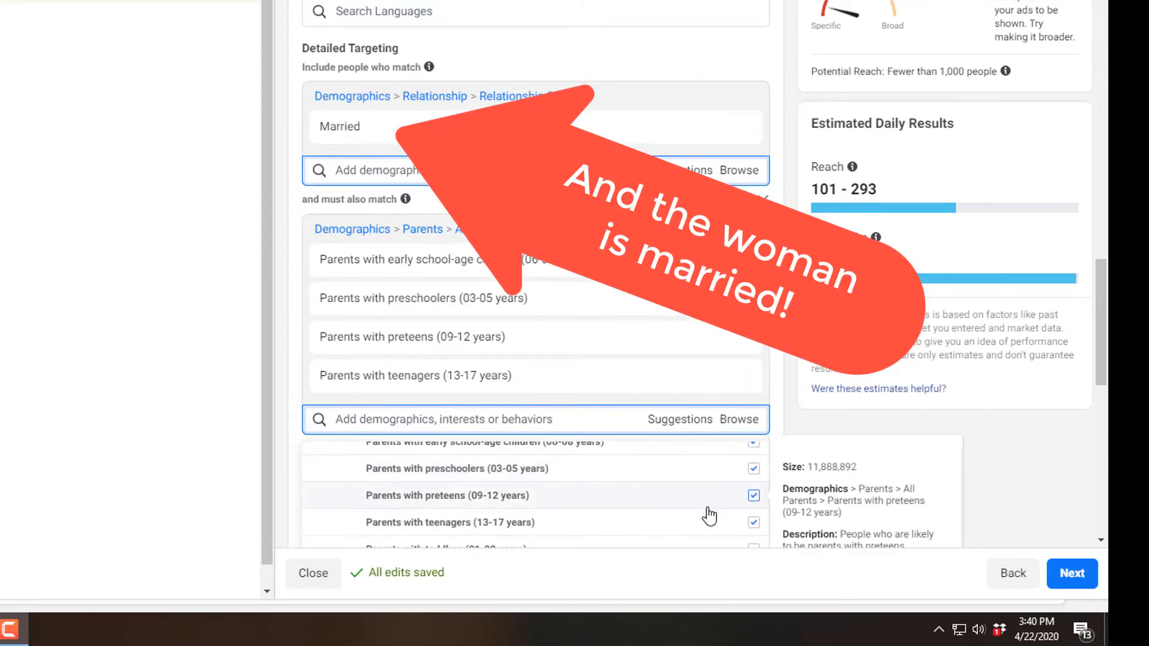
{"action": "scroll", "coordinate": [772, 521], "scroll_direction": "up", "scroll_amount": 1}
{"action": "scroll", "coordinate": [796, 463], "scroll_direction": "down", "scroll_amount": 5}
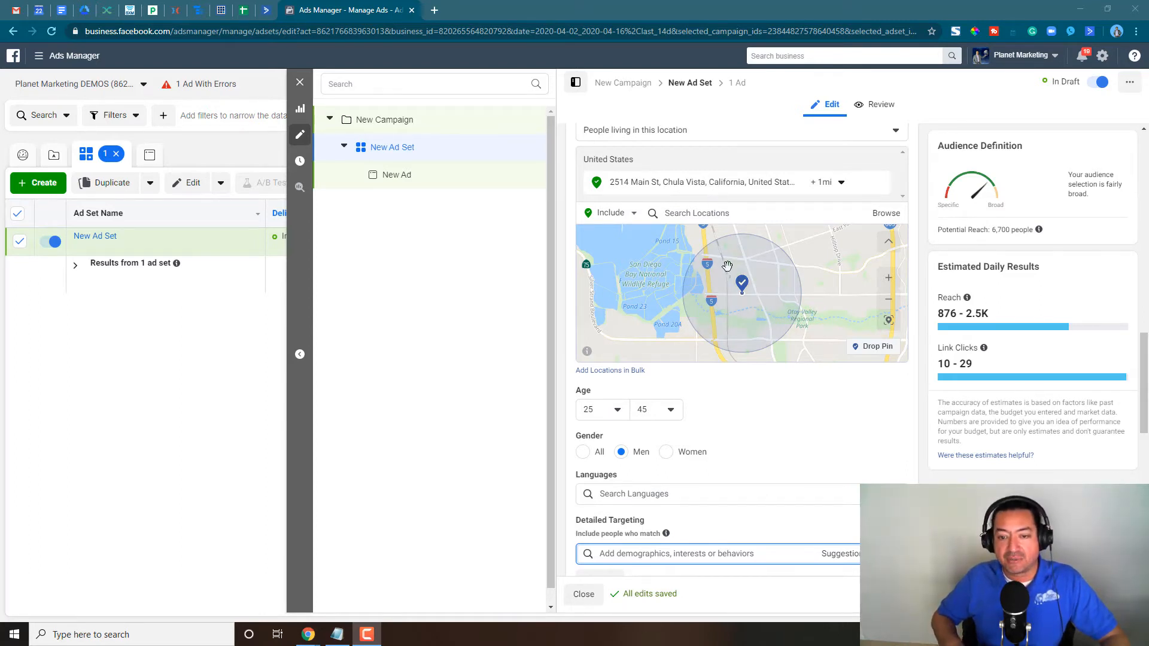
- Add the Distilled beverage interest, under Food and drink > Alcoholic beverages, to the men's audience and check its potential reach
{"action": "scroll", "coordinate": [767, 419], "scroll_direction": "down", "scroll_amount": 1}
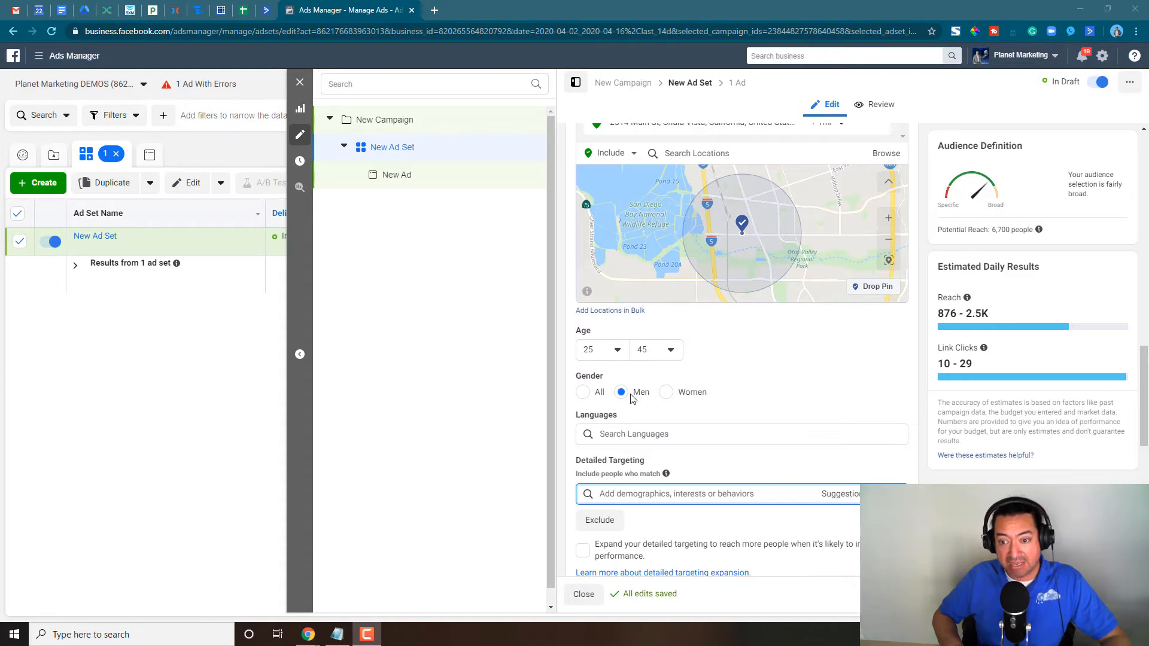
{"action": "scroll", "coordinate": [847, 405], "scroll_direction": "down", "scroll_amount": 2}
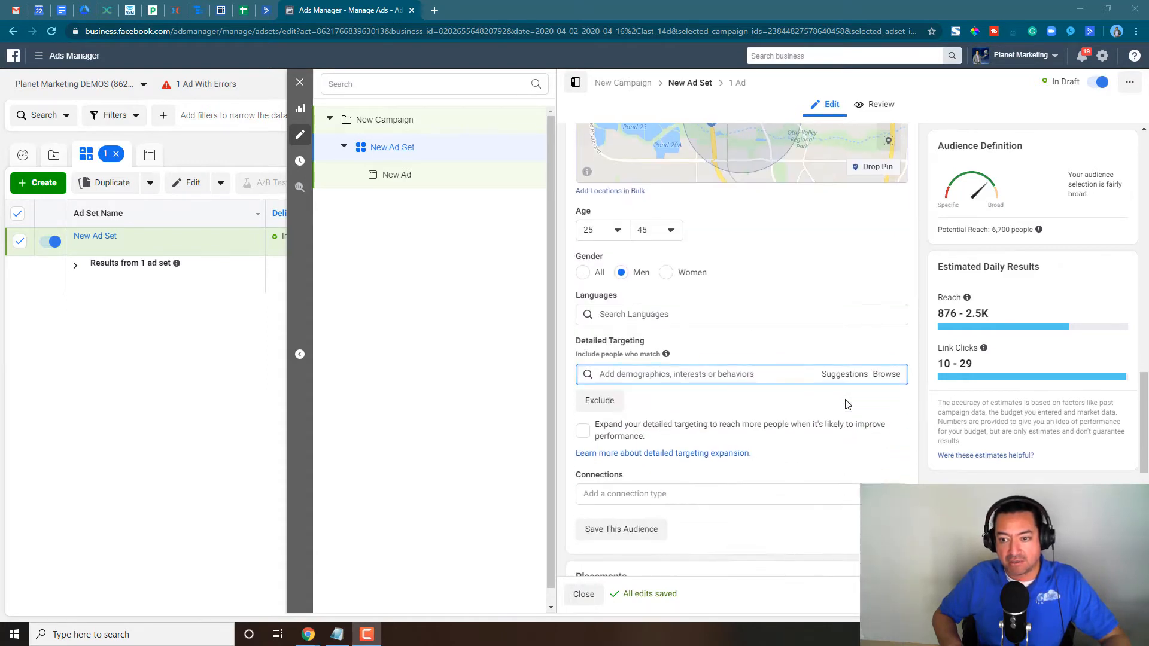
{"action": "left_click", "coordinate": [883, 379]}
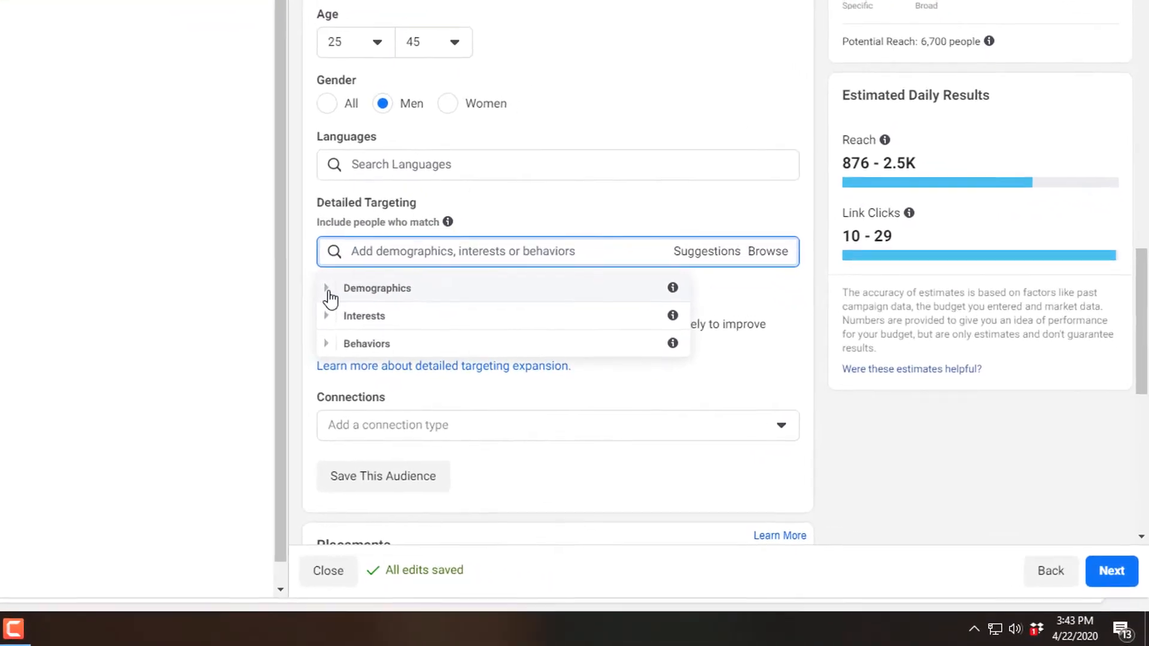
{"action": "left_click", "coordinate": [583, 400]}
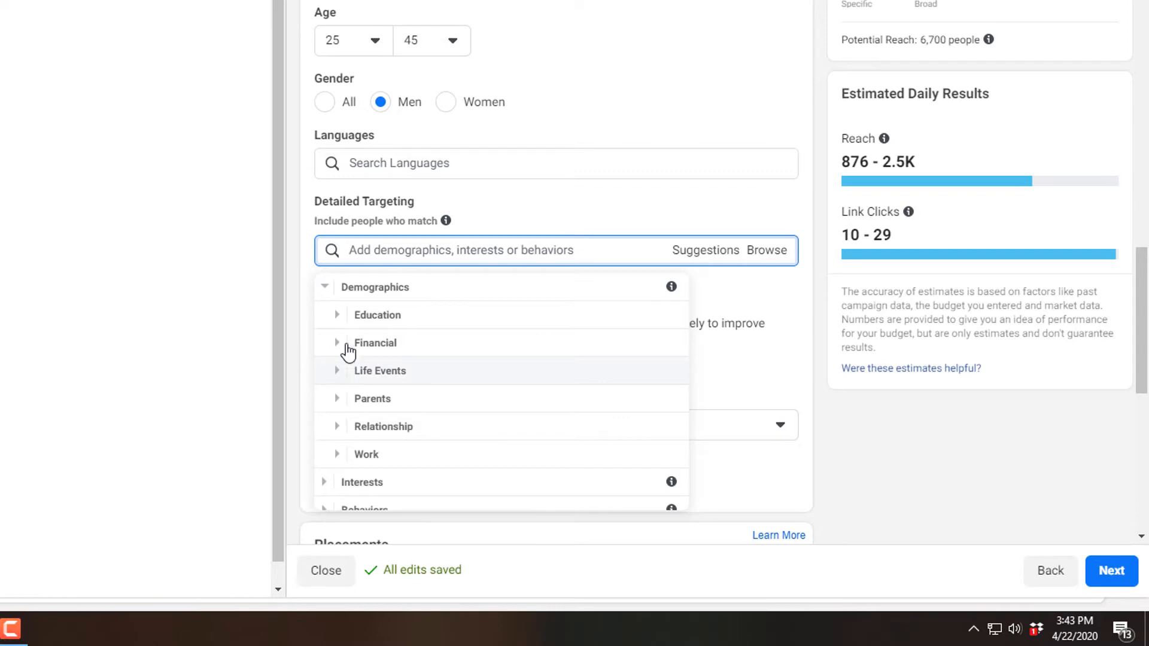
{"action": "left_click", "coordinate": [325, 289]}
{"action": "left_click", "coordinate": [329, 315]}
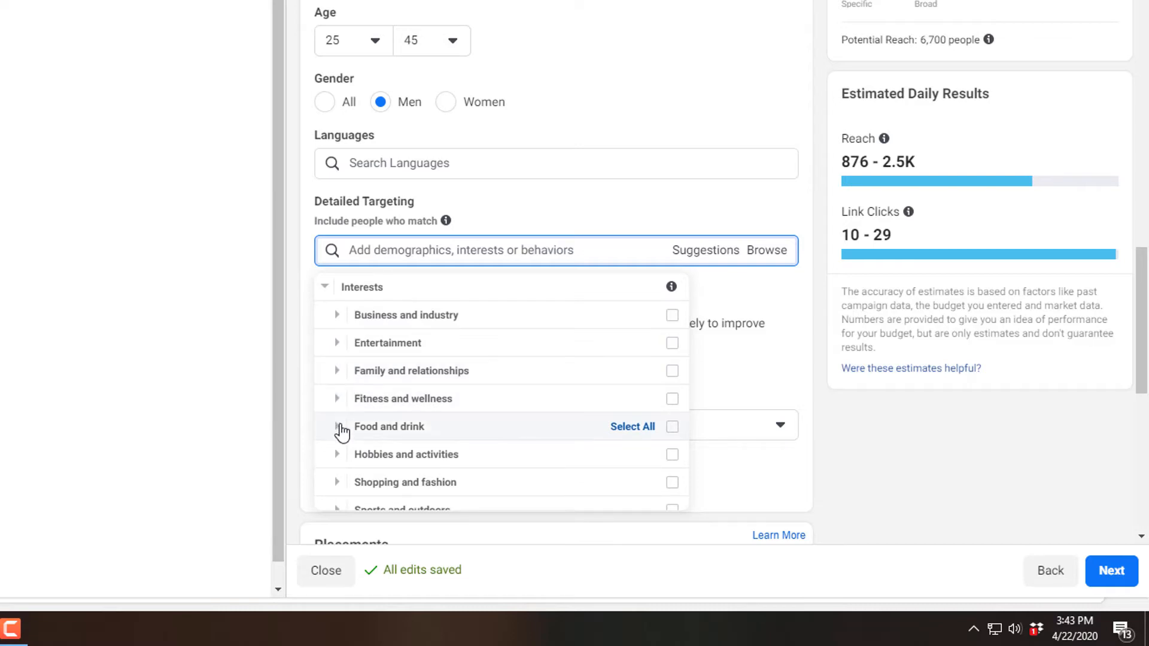
{"action": "left_click", "coordinate": [338, 426]}
{"action": "left_click", "coordinate": [351, 317]}
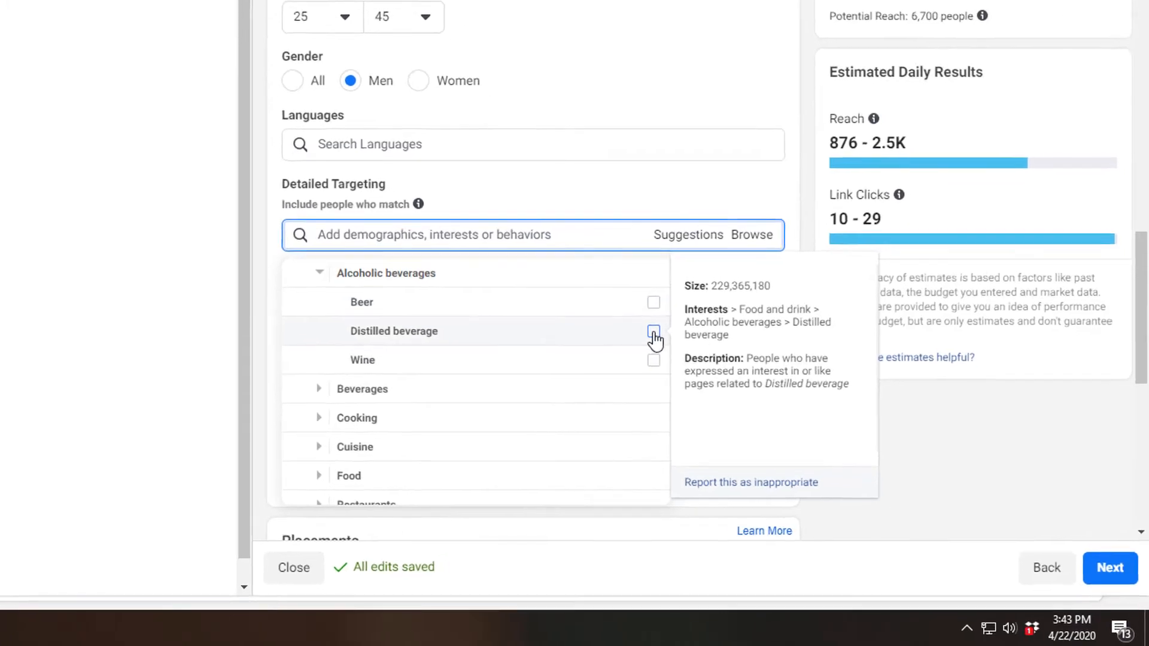
{"action": "left_click", "coordinate": [653, 332]}
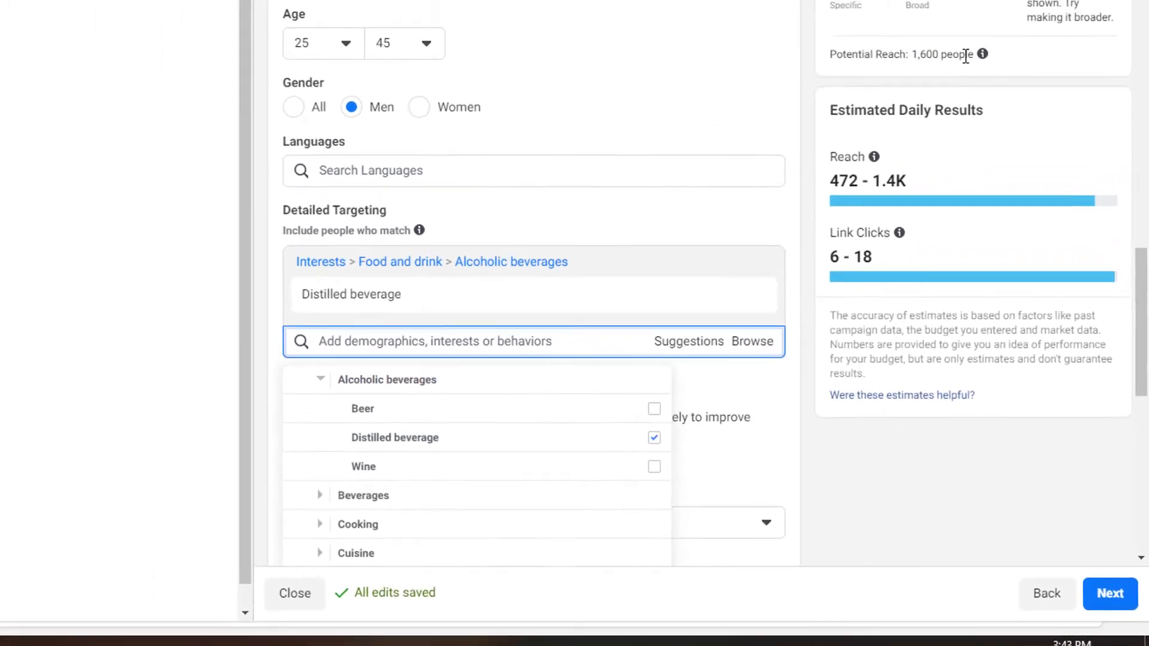
{"action": "double_click", "coordinate": [925, 54]}
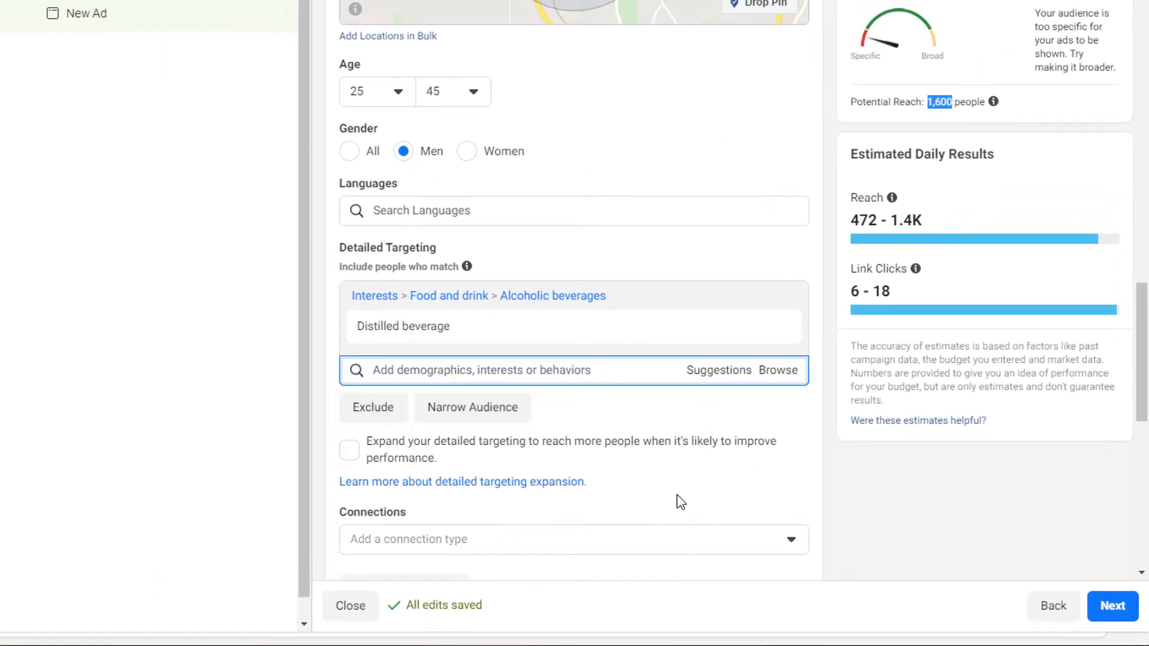
{"action": "mouse_move", "coordinate": [470, 310]}
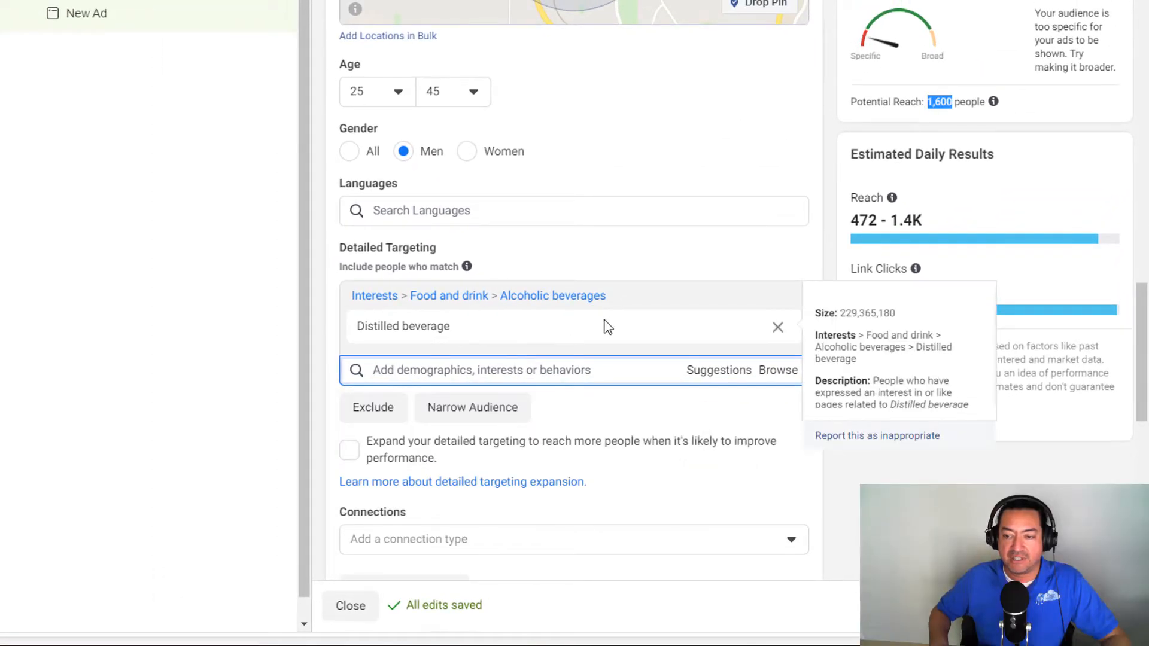
{"action": "left_click_drag", "start_coordinate": [872, 380], "coordinate": [909, 405]}
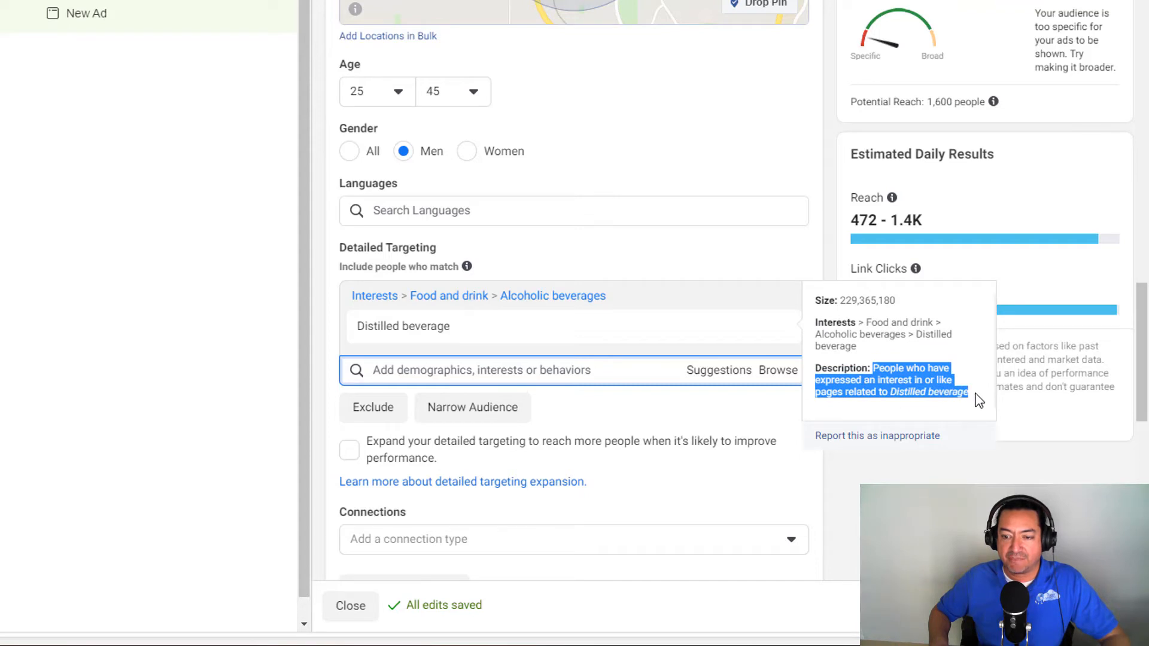
- Add the Beer and Wine interests, under Food and drink > Alcoholic beverages, to the ad set's detailed targeting
{"action": "left_click", "coordinate": [778, 371]}
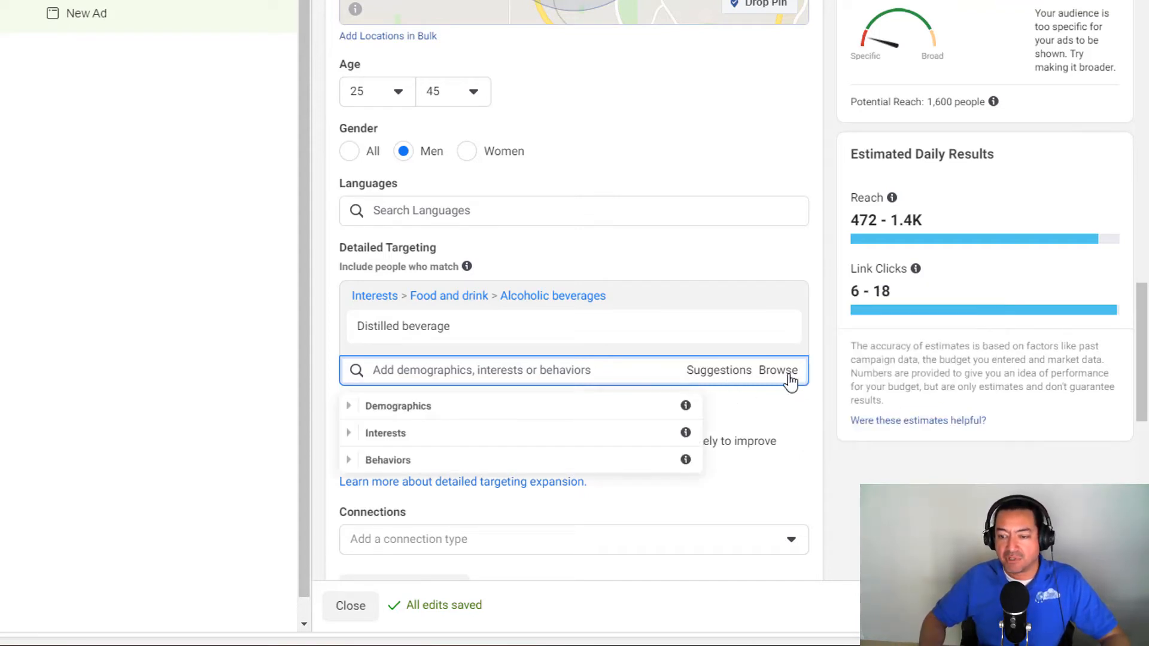
{"action": "left_click", "coordinate": [351, 410]}
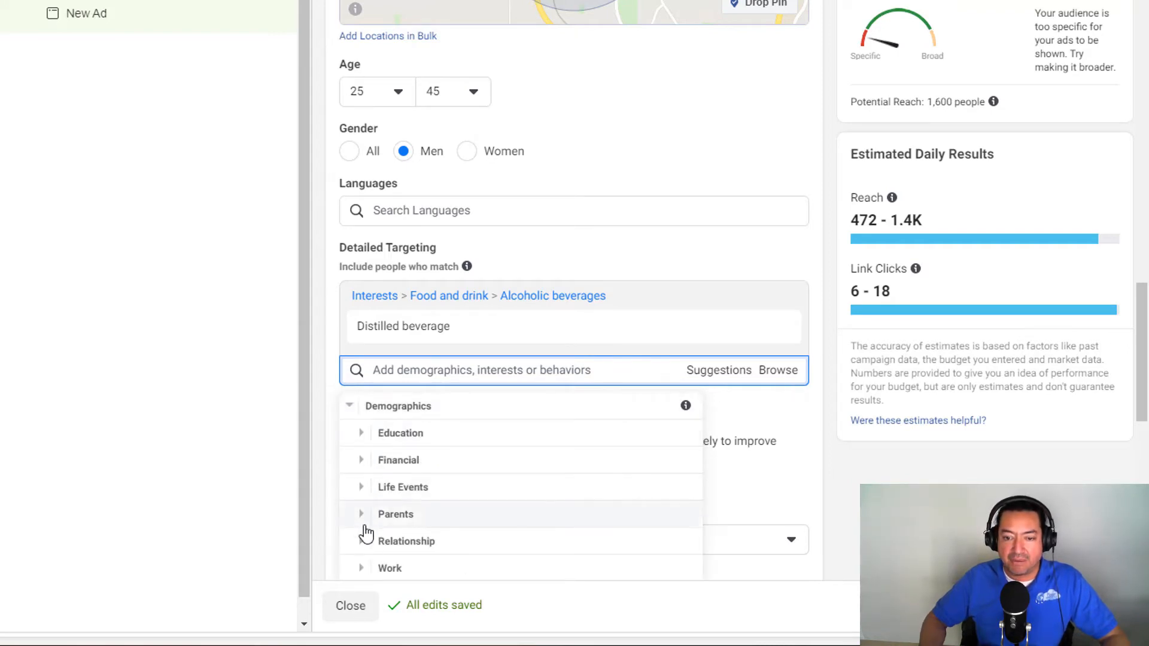
{"action": "scroll", "coordinate": [367, 543], "scroll_direction": "down", "scroll_amount": 1}
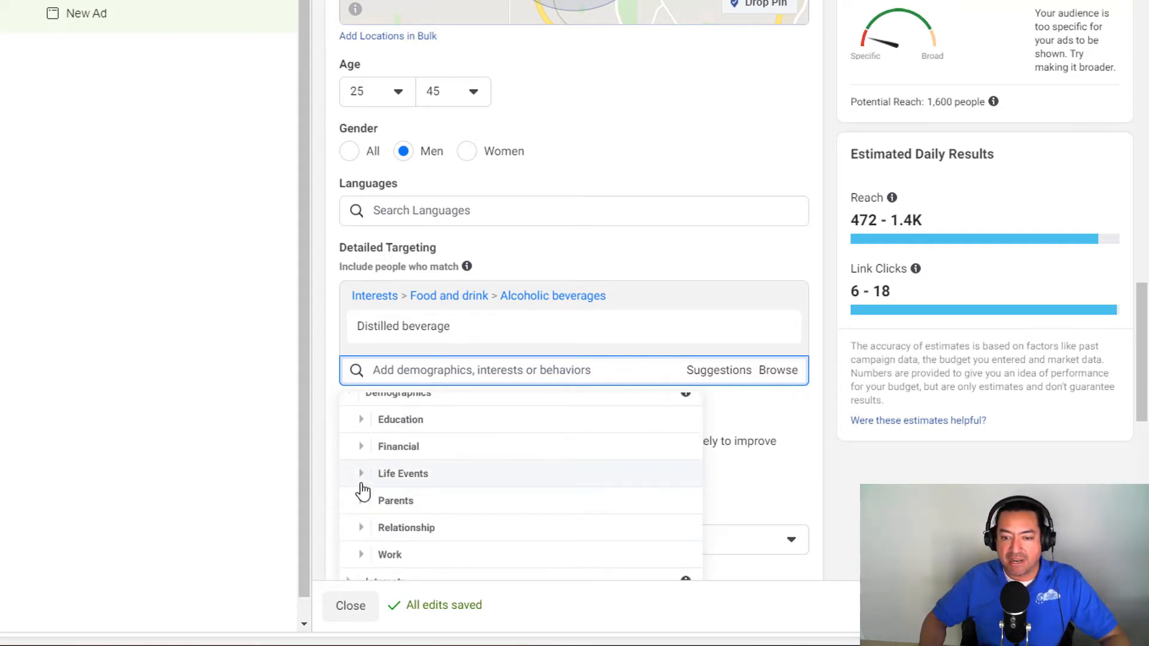
{"action": "scroll", "coordinate": [366, 419], "scroll_direction": "up", "scroll_amount": 1}
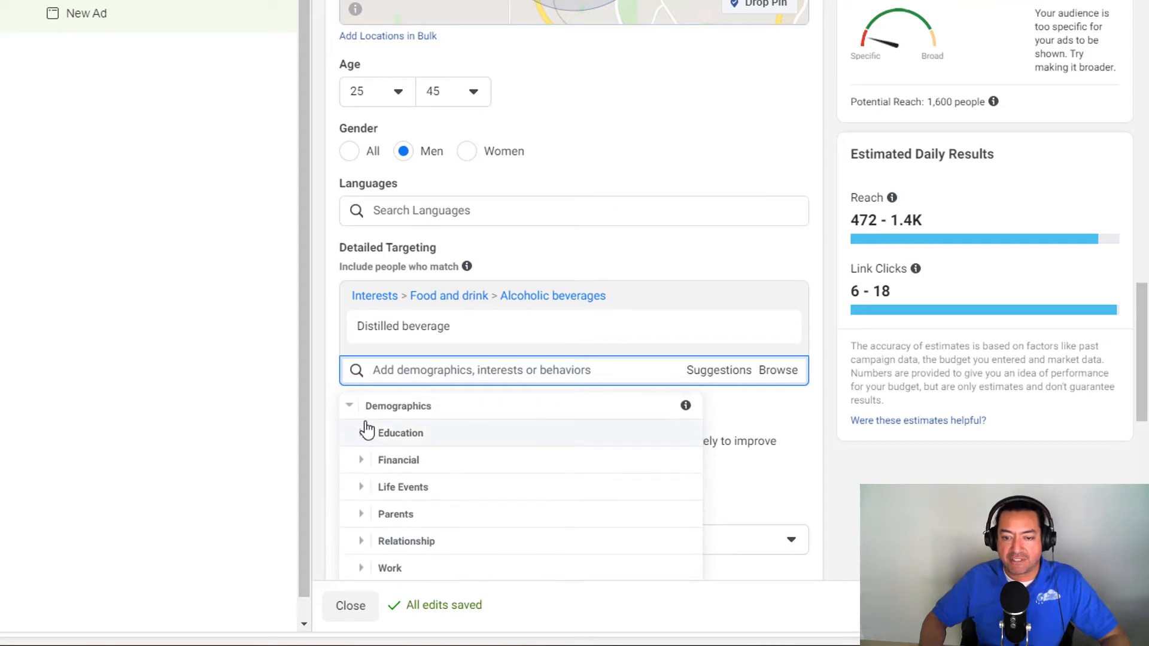
{"action": "left_click", "coordinate": [352, 411]}
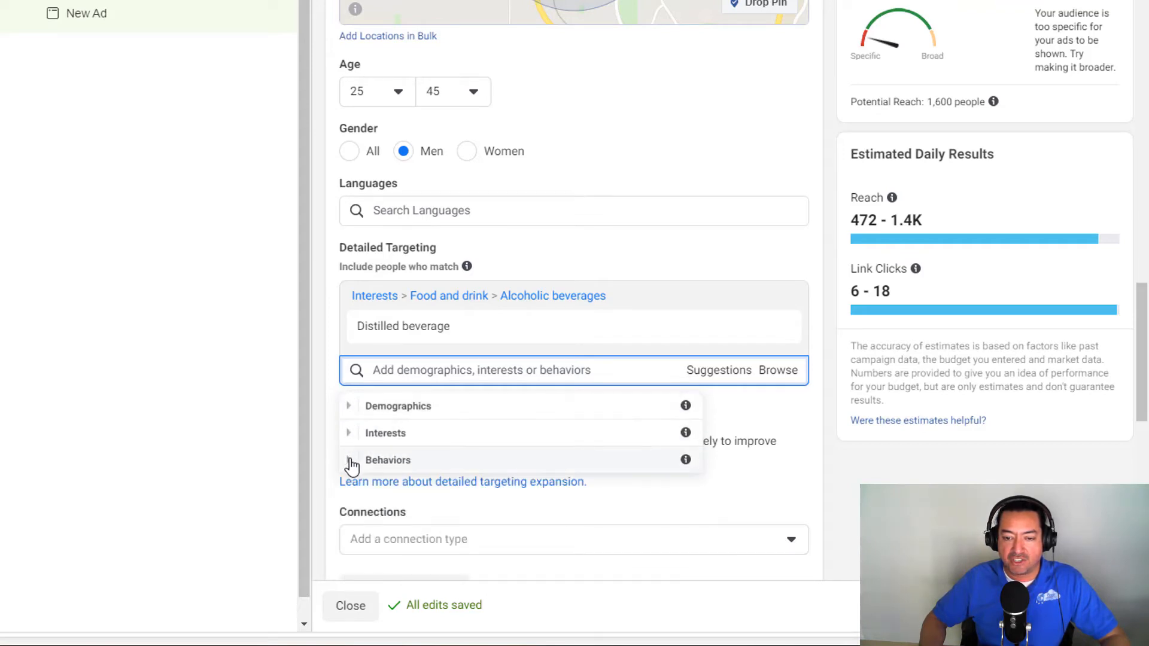
{"action": "left_click", "coordinate": [349, 434]}
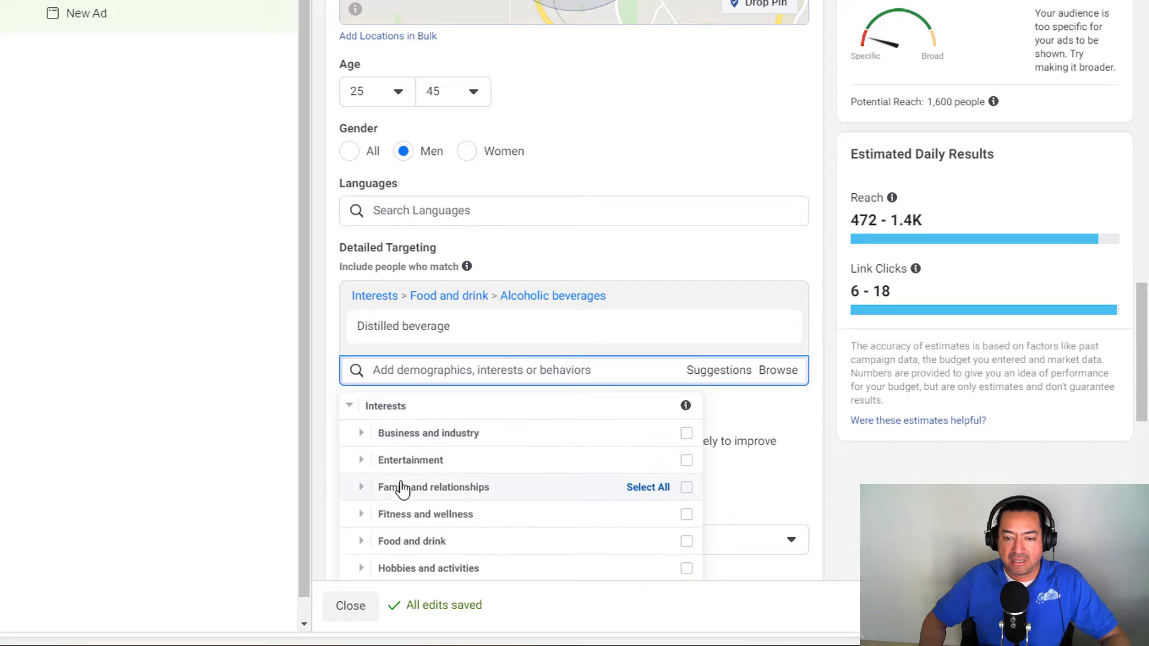
{"action": "left_click", "coordinate": [362, 541]}
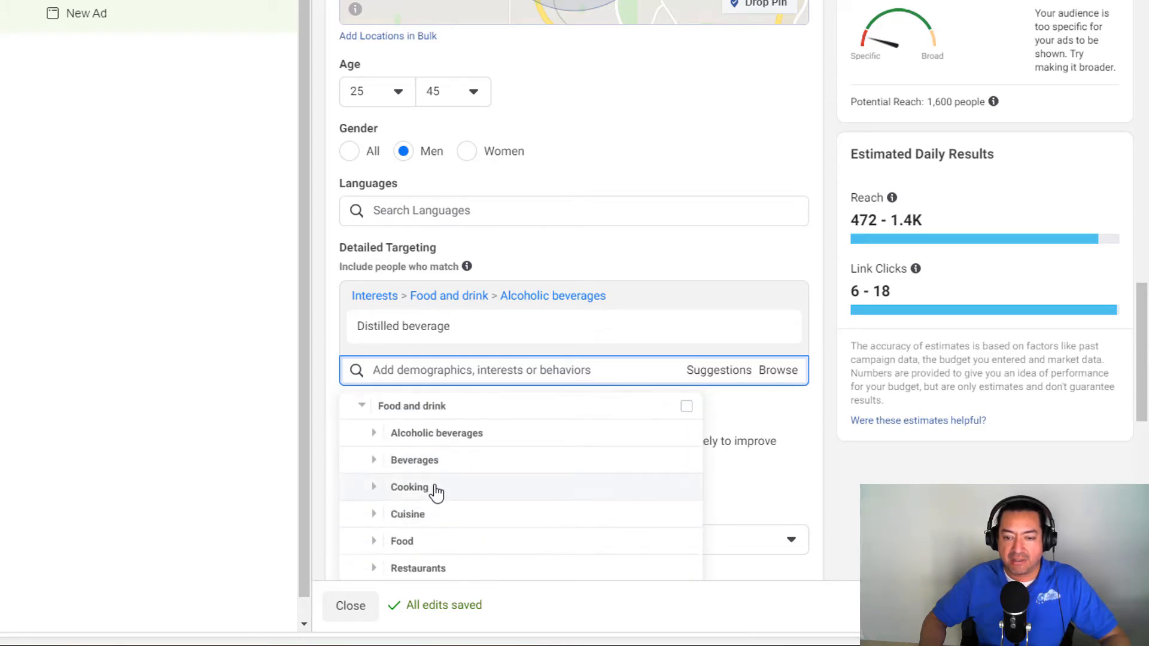
{"action": "left_click", "coordinate": [376, 437]}
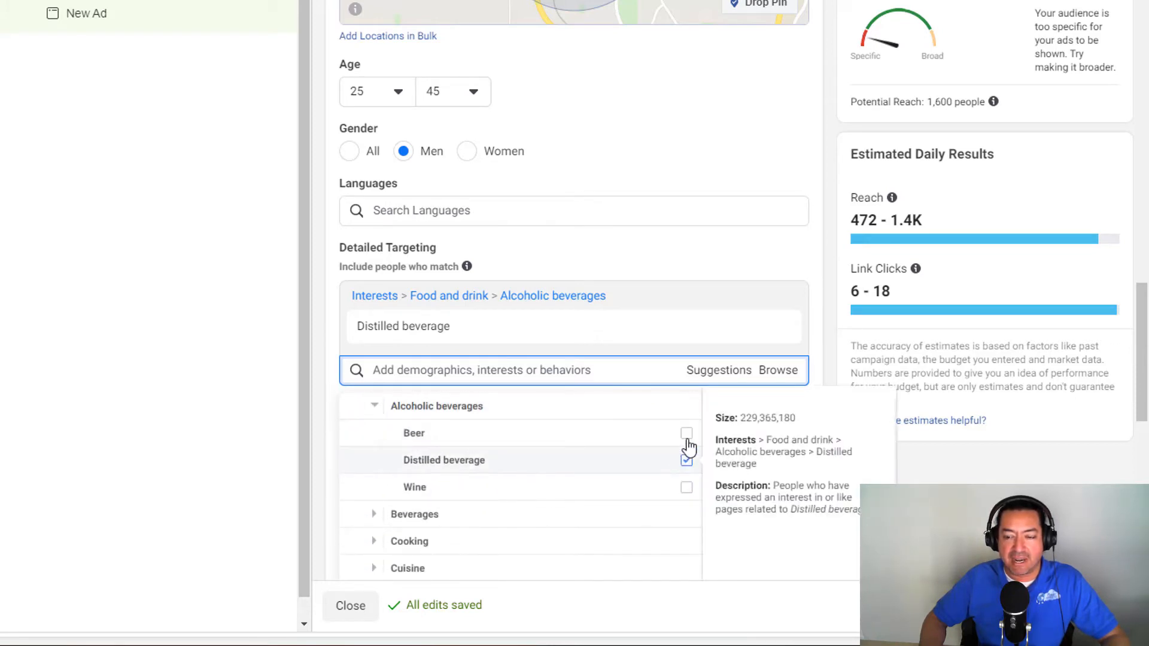
{"action": "left_click", "coordinate": [686, 439]}
{"action": "left_click", "coordinate": [686, 527]}
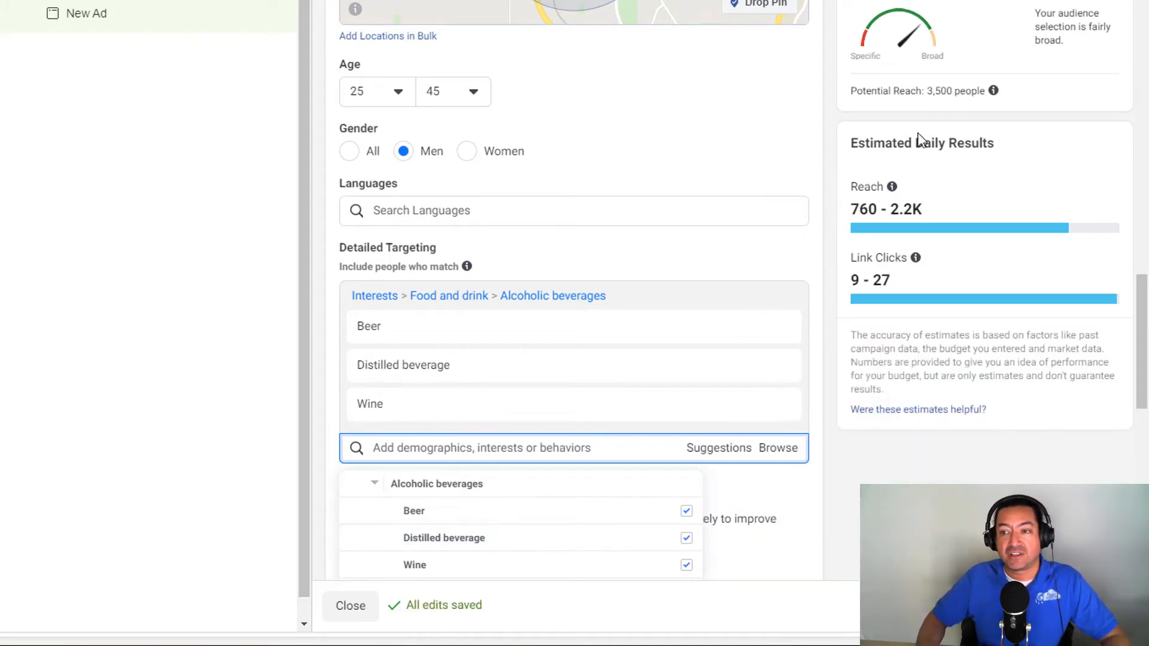
- Check the audience's potential reach and clear the Alcoholic beverages interests from the detailed targeting
{"action": "left_click_drag", "start_coordinate": [927, 91], "coordinate": [940, 93]}
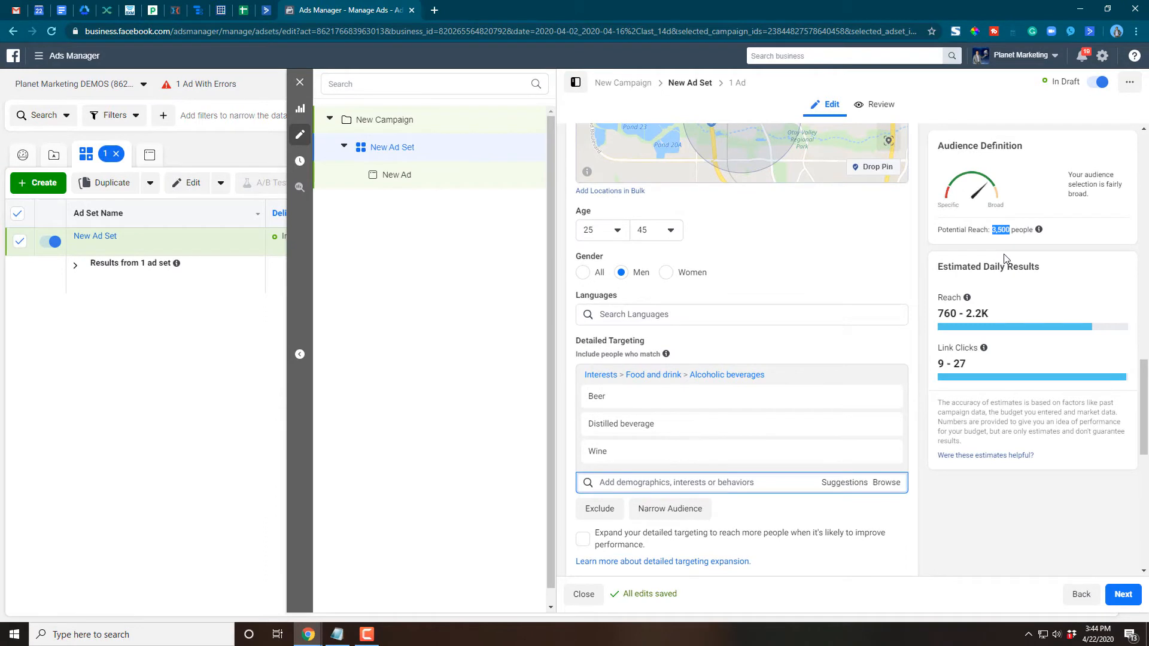
{"action": "mouse_move", "coordinate": [988, 349]}
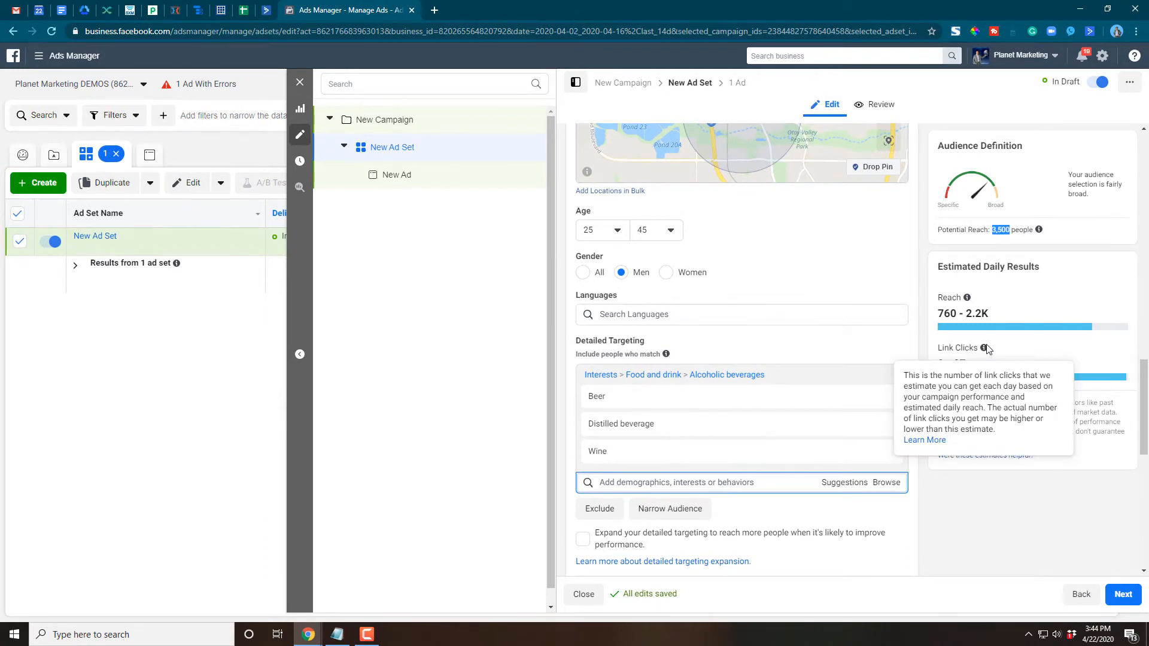
{"action": "left_click", "coordinate": [887, 379]}
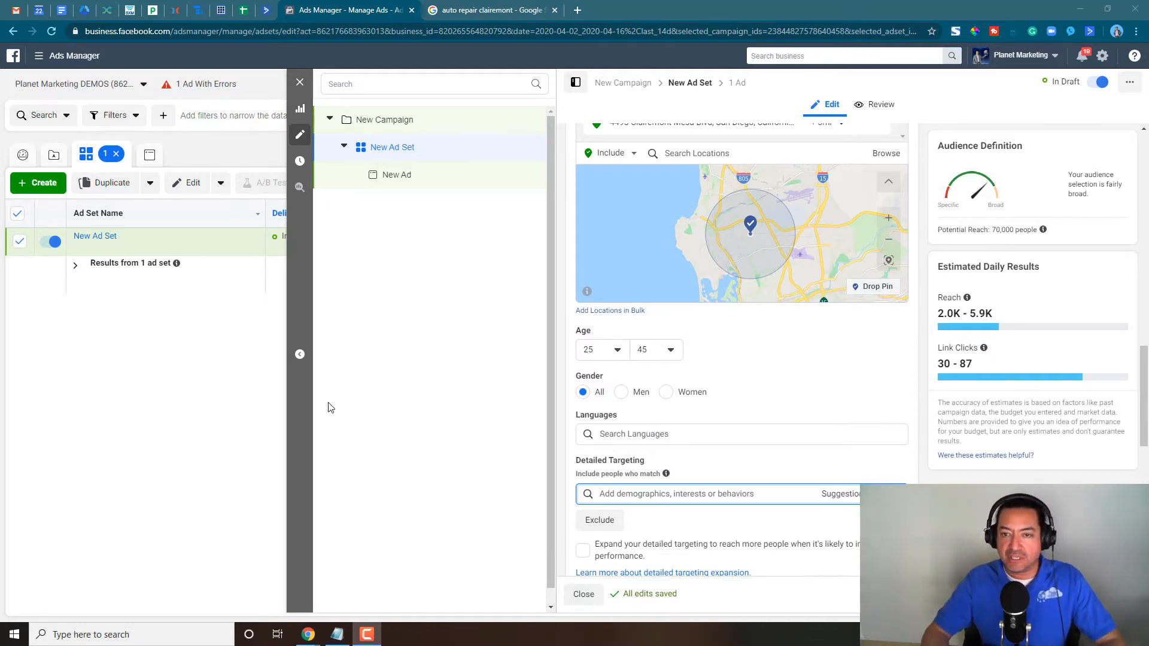
- Add the Commuters behavior, under Behaviors > Travel, to the detailed targeting of the San Diego audience
{"action": "scroll", "coordinate": [815, 401], "scroll_direction": "up", "scroll_amount": 1}
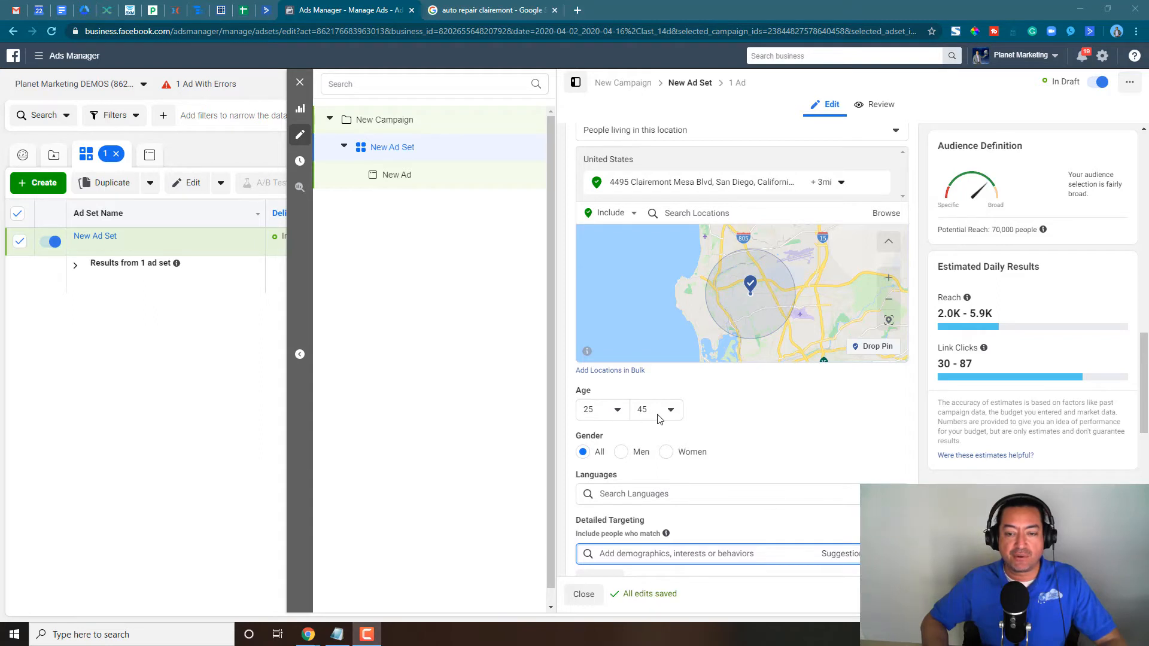
{"action": "scroll", "coordinate": [784, 435], "scroll_direction": "down", "scroll_amount": 1}
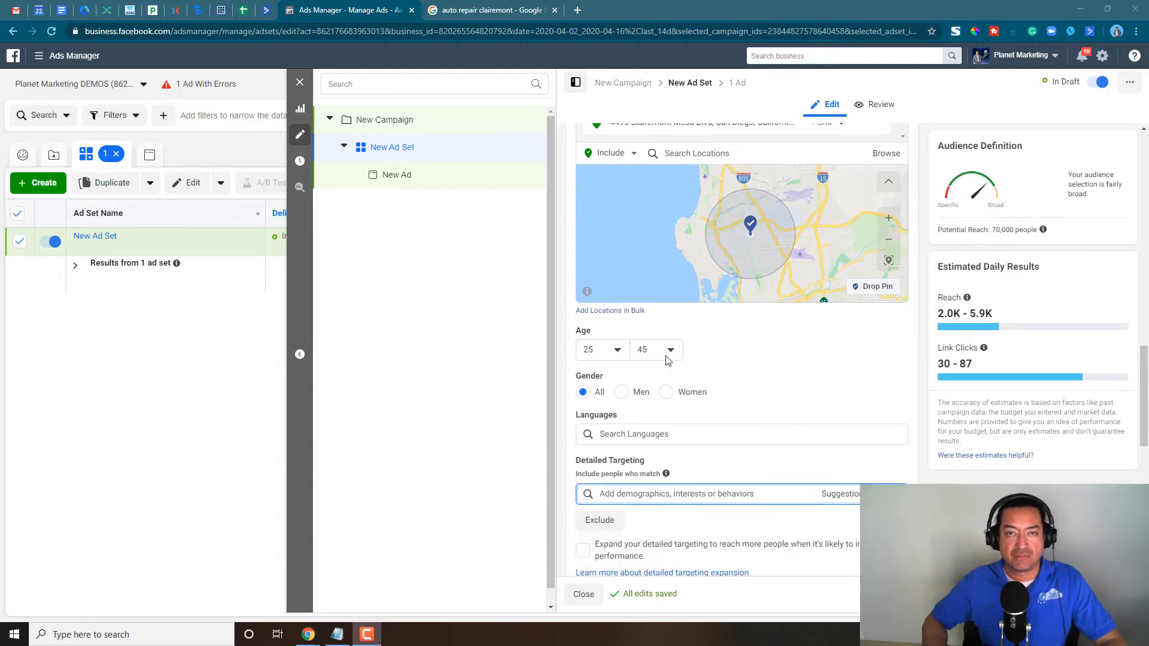
{"action": "scroll", "coordinate": [802, 380], "scroll_direction": "down", "scroll_amount": 2}
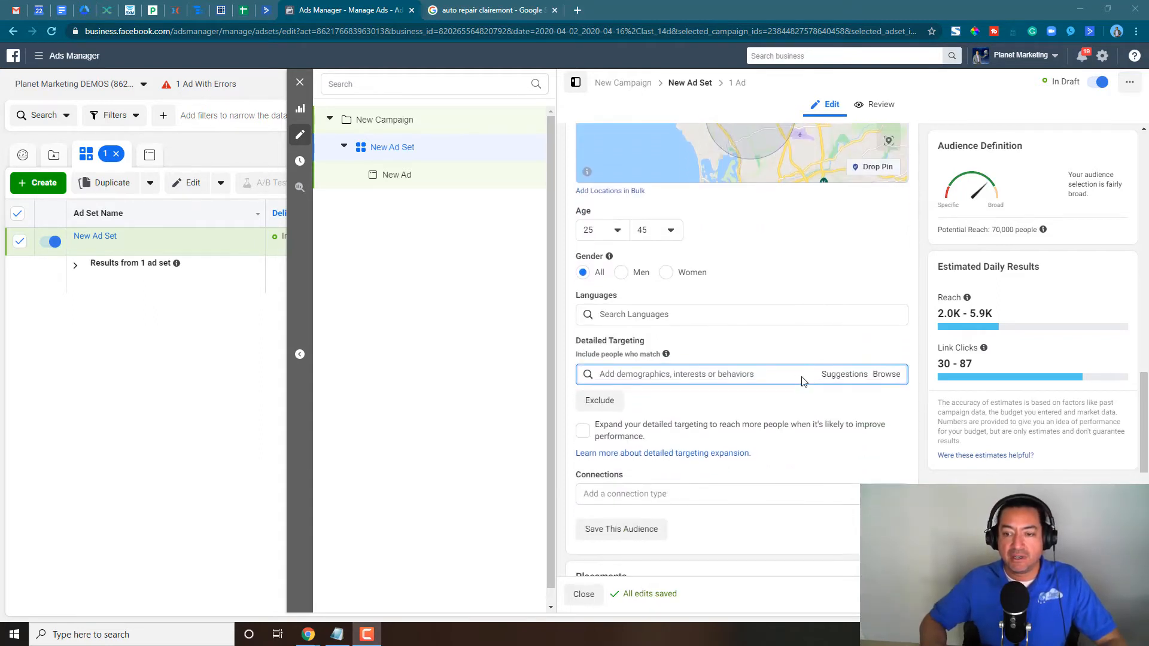
{"action": "left_click", "coordinate": [893, 380]}
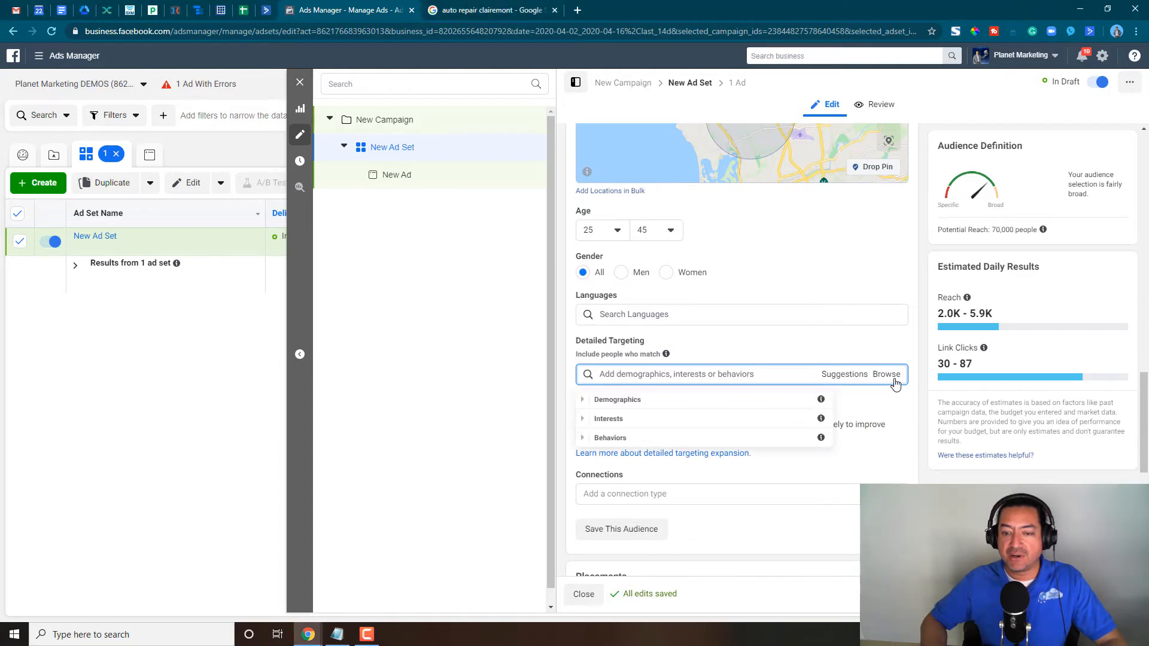
{"action": "left_click", "coordinate": [586, 443]}
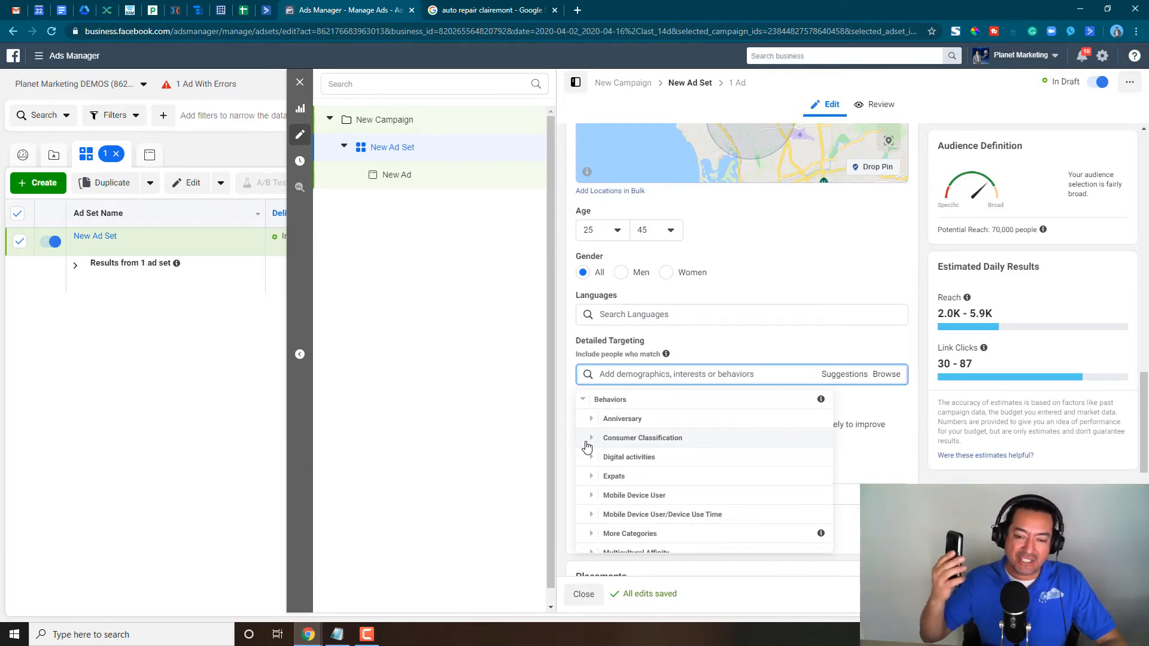
{"action": "scroll", "coordinate": [588, 448], "scroll_direction": "down", "scroll_amount": 2}
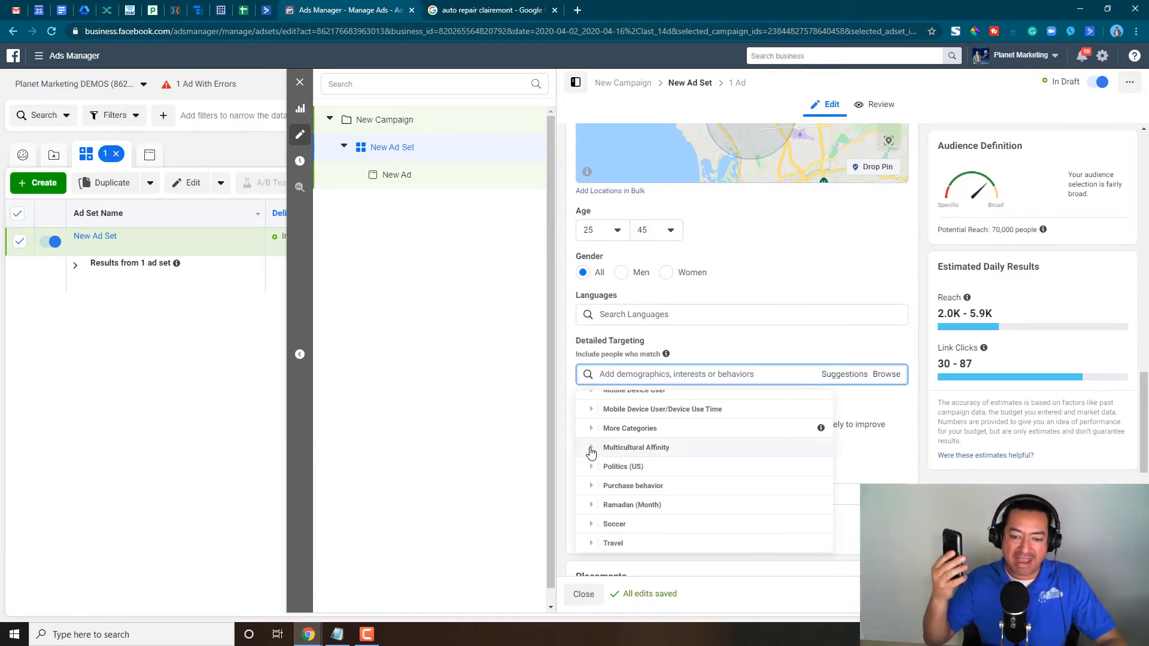
{"action": "scroll", "coordinate": [592, 453], "scroll_direction": "down", "scroll_amount": 1}
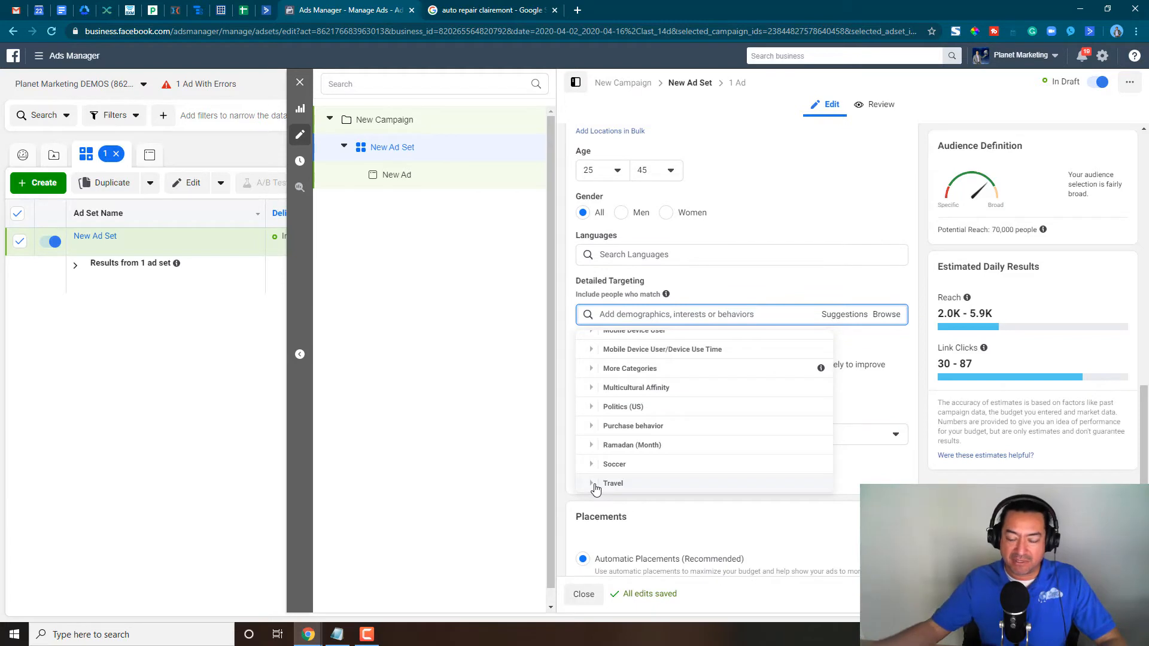
{"action": "left_click", "coordinate": [592, 483]}
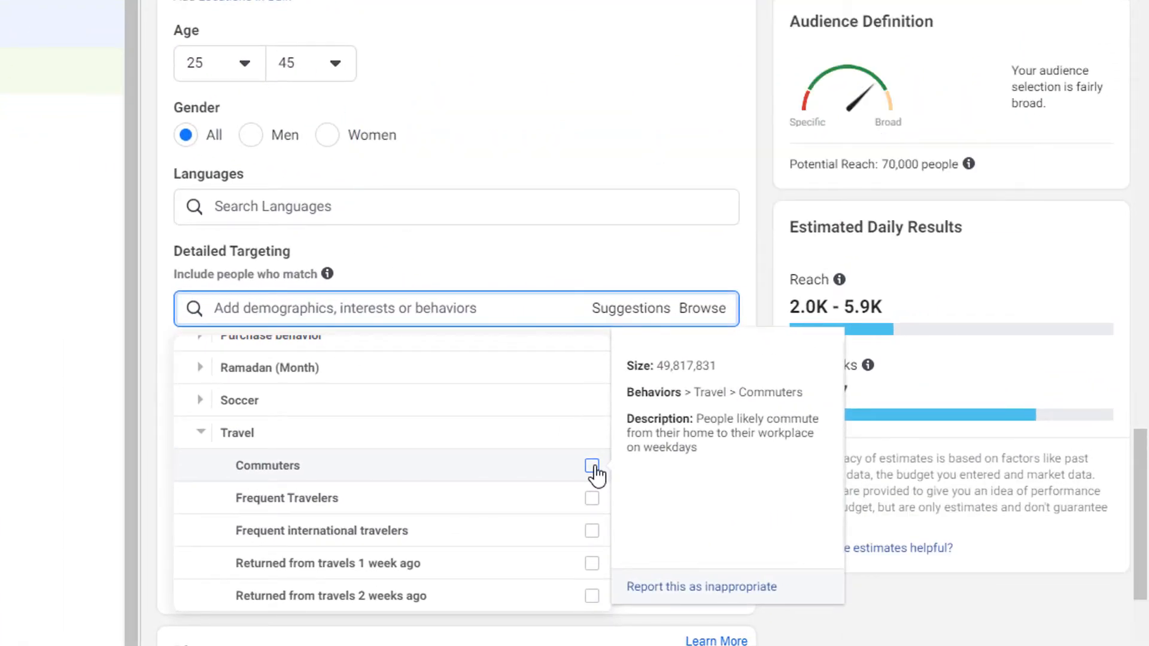
{"action": "left_click", "coordinate": [592, 466]}
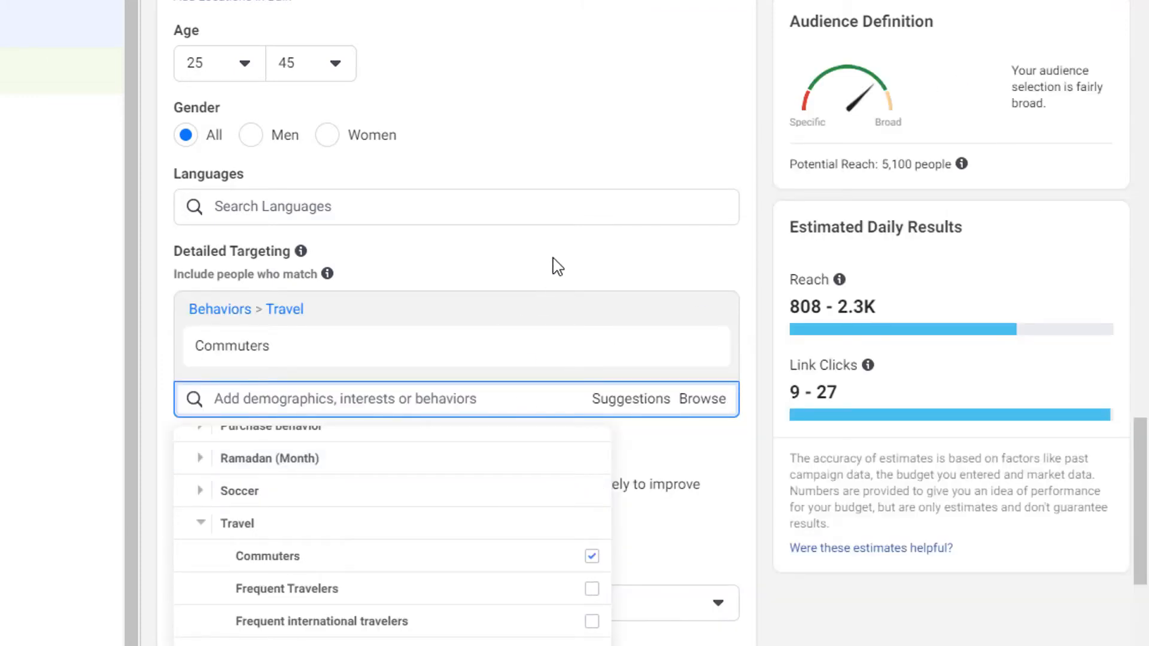
- Read the Commuters description and remove that behavior from the detailed targeting
{"action": "left_click", "coordinate": [686, 547]}
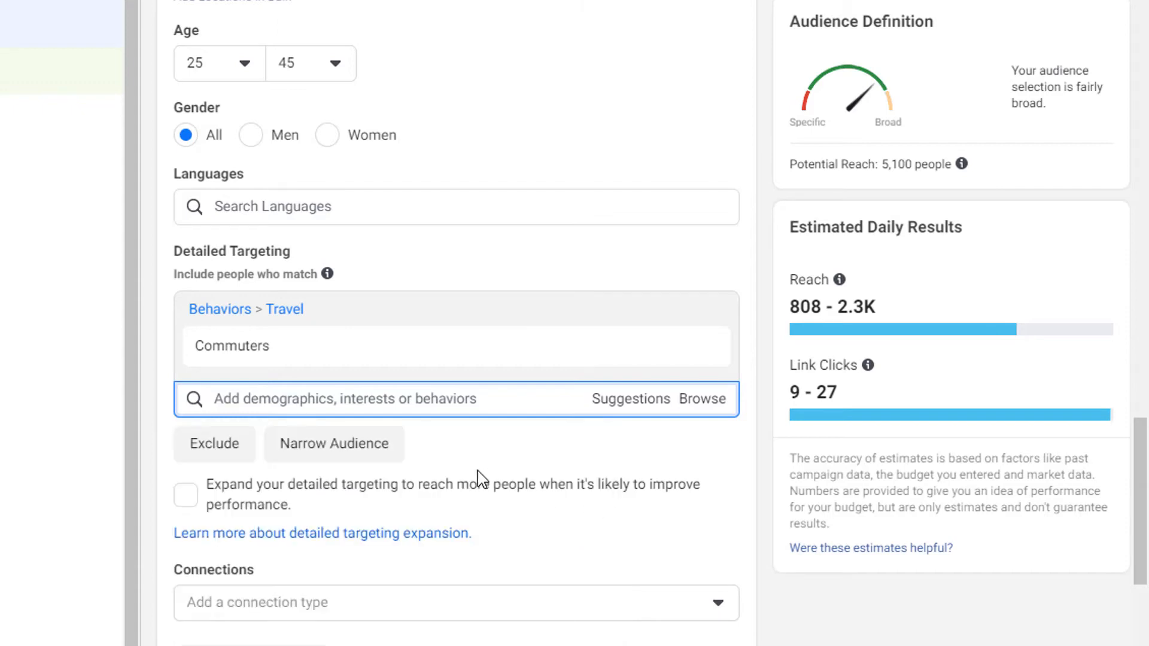
{"action": "mouse_move", "coordinate": [331, 334]}
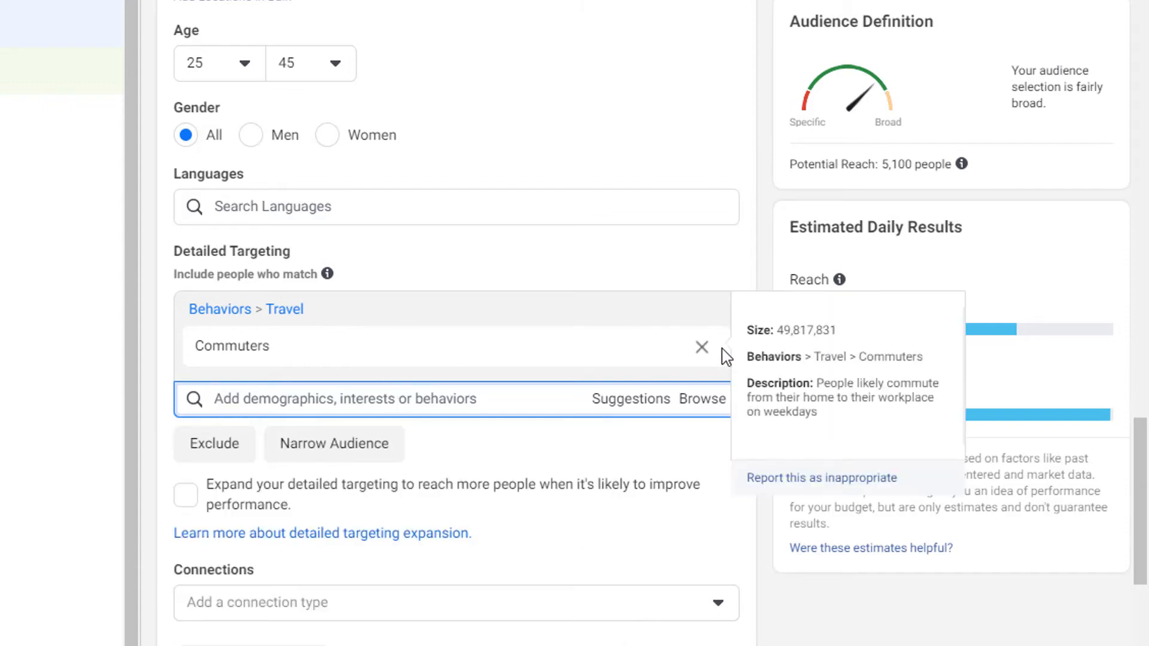
{"action": "left_click_drag", "start_coordinate": [817, 384], "coordinate": [843, 410]}
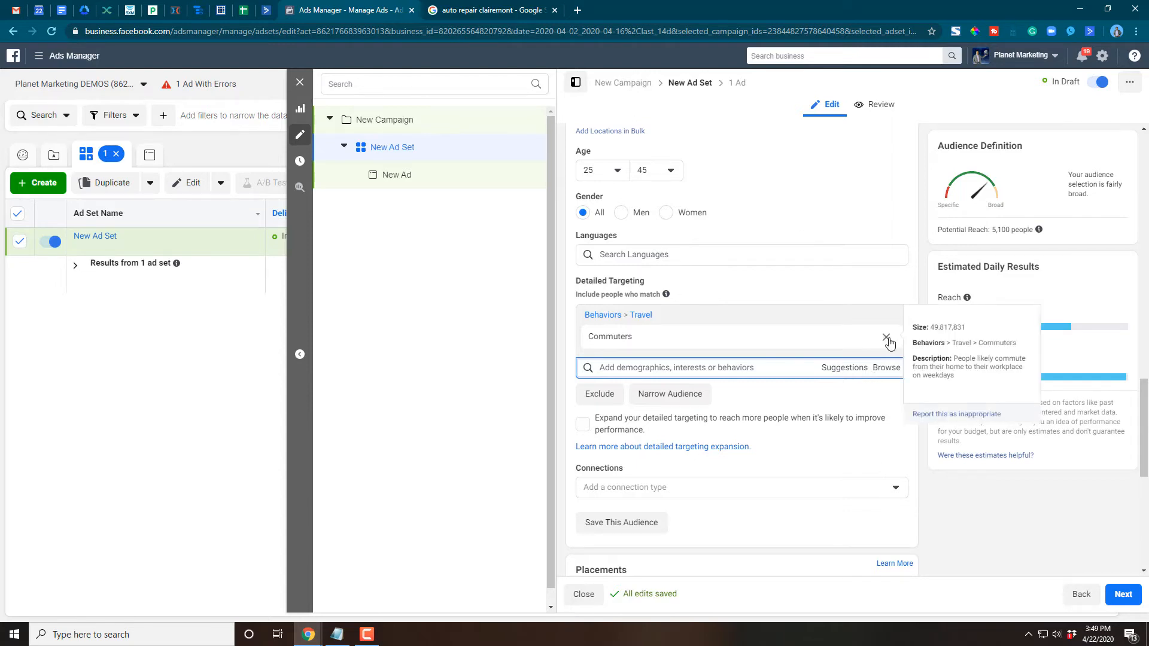
{"action": "left_click", "coordinate": [887, 337]}
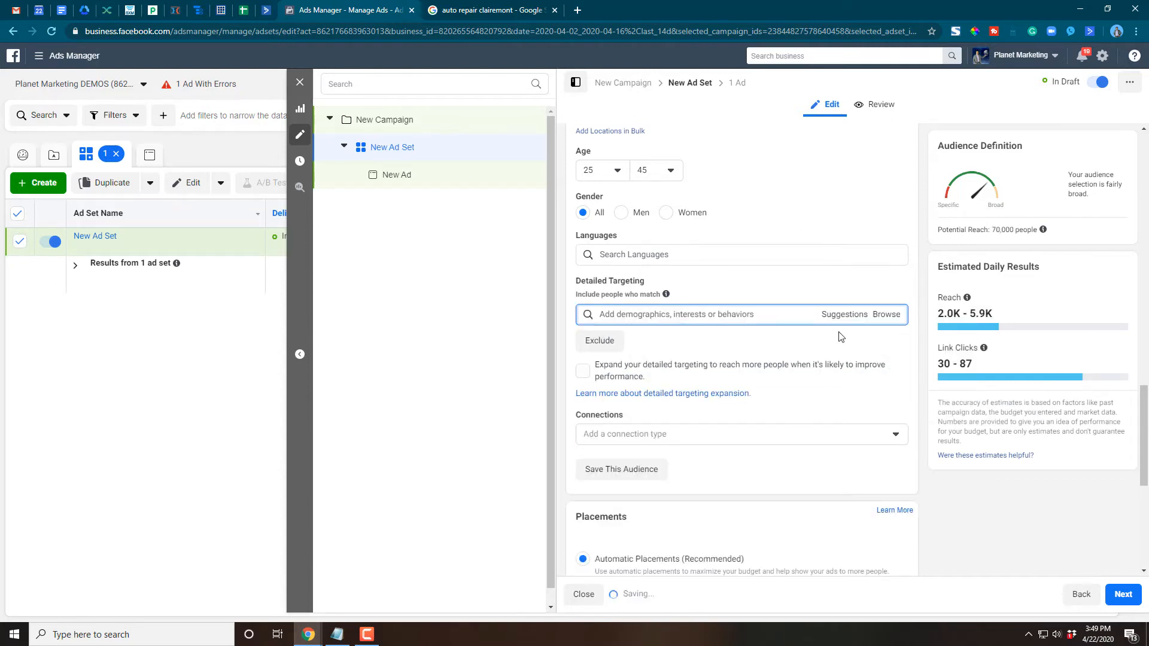
- Add Protective Services, under Demographics > Work > Industries, to the detailed targeting and check the audience's potential reach
{"action": "left_click", "coordinate": [886, 314]}
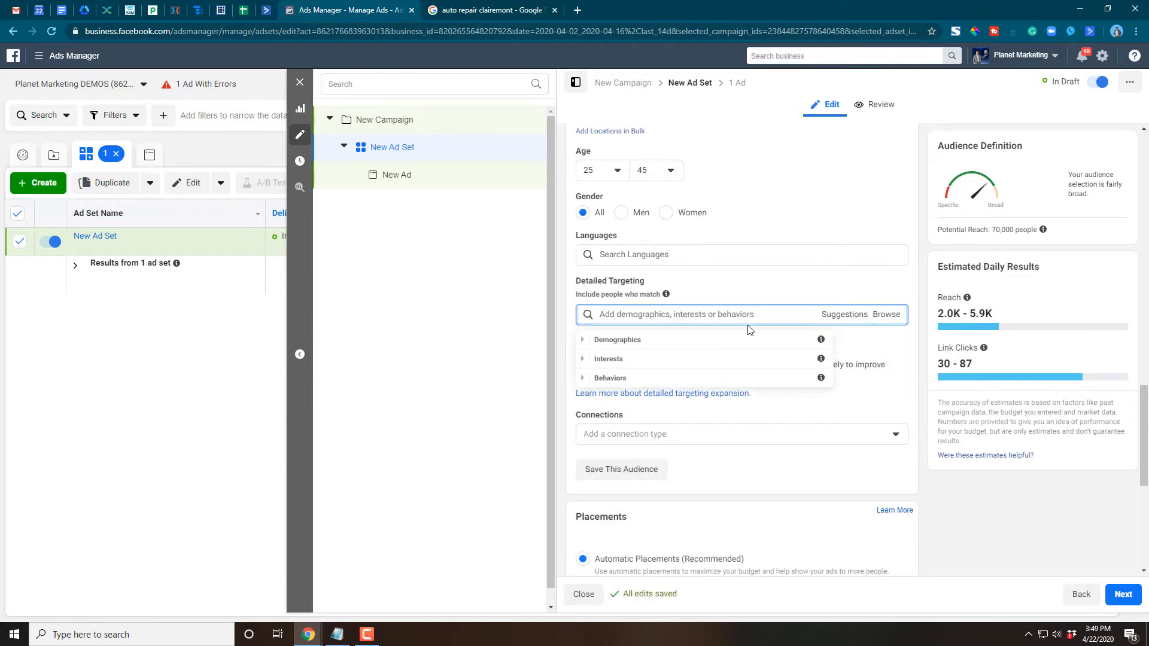
{"action": "left_click", "coordinate": [583, 340]}
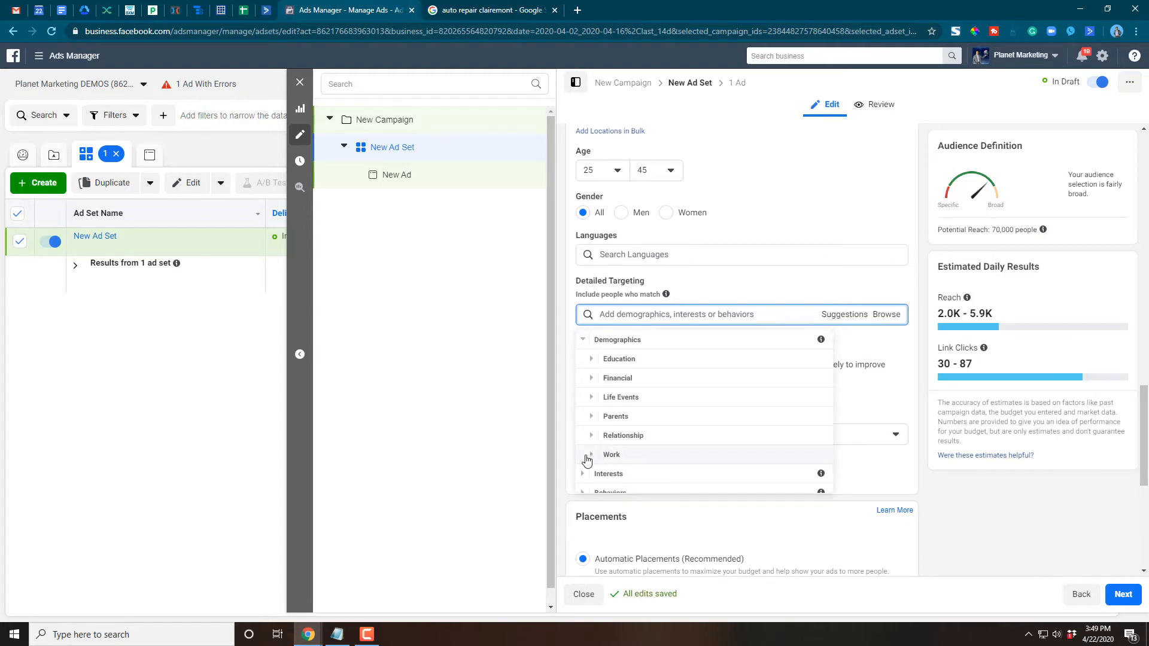
{"action": "left_click", "coordinate": [591, 454]}
{"action": "left_click", "coordinate": [604, 433]}
{"action": "scroll", "coordinate": [718, 437], "scroll_direction": "down", "scroll_amount": 3}
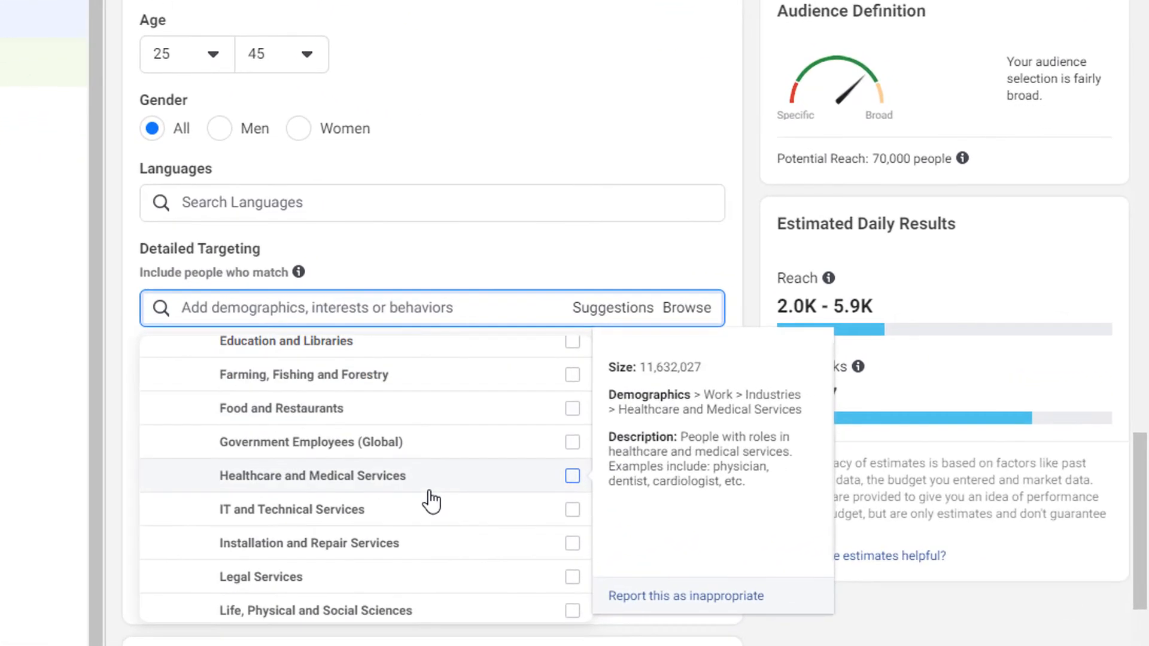
{"action": "scroll", "coordinate": [431, 502], "scroll_direction": "down", "scroll_amount": 5}
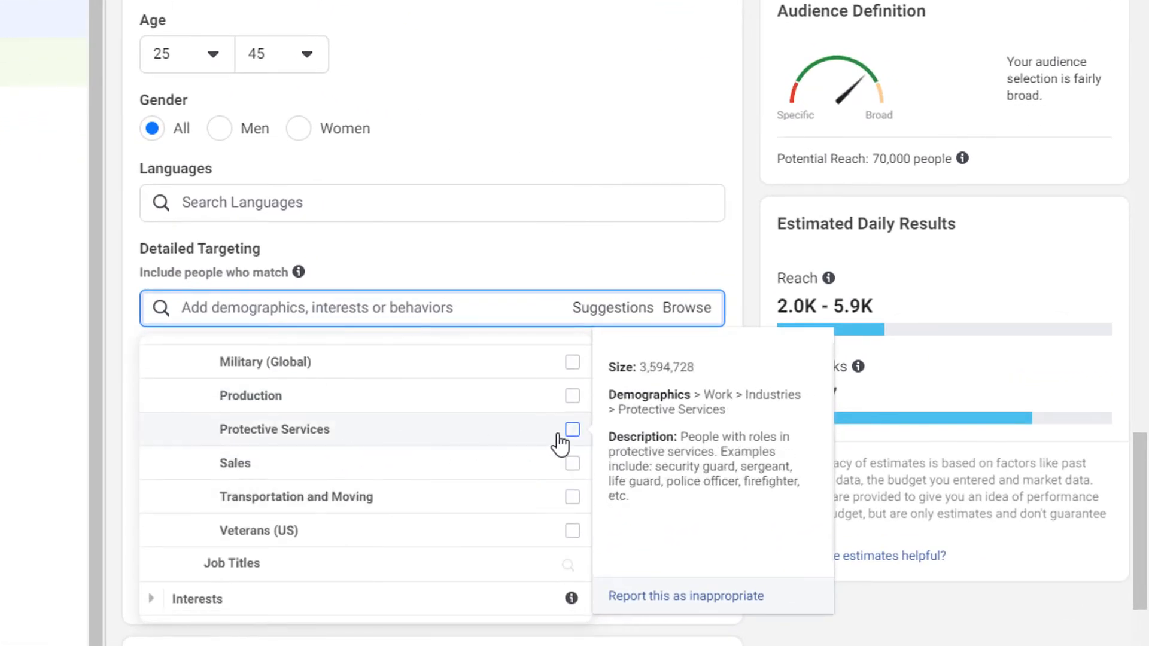
{"action": "left_click", "coordinate": [573, 429]}
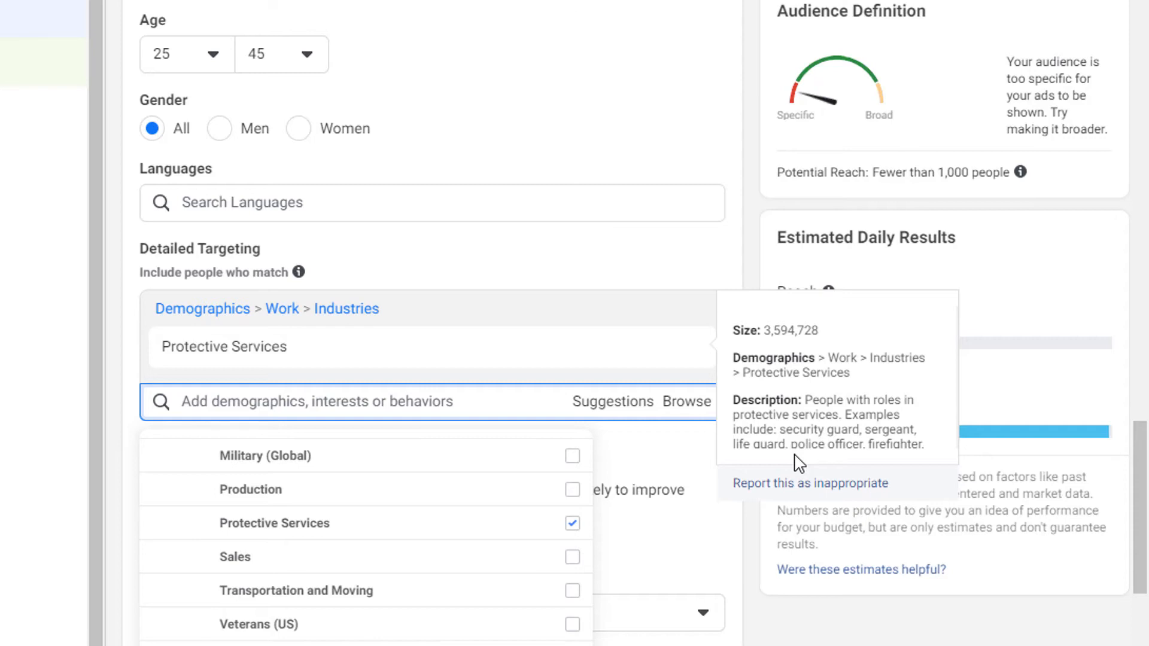
{"action": "left_click", "coordinate": [542, 264]}
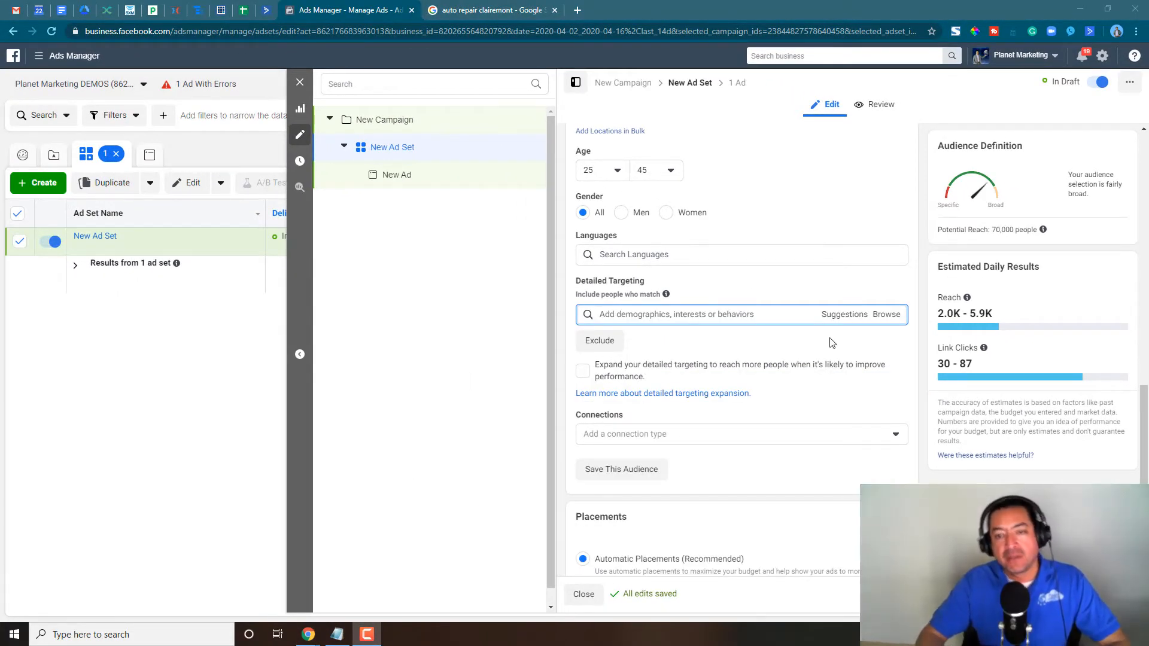
- Set the radius around the targeted San Diego address to 10 miles and the audience's gender to Women
{"action": "scroll", "coordinate": [718, 346], "scroll_direction": "up", "scroll_amount": 4}
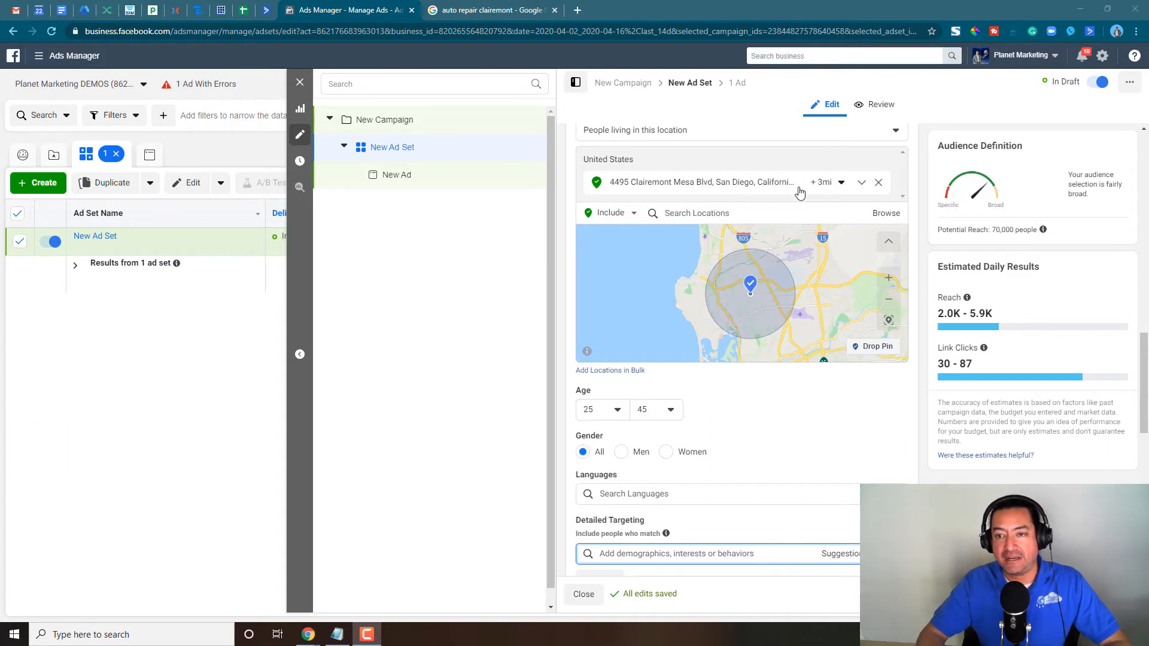
{"action": "left_click", "coordinate": [842, 183]}
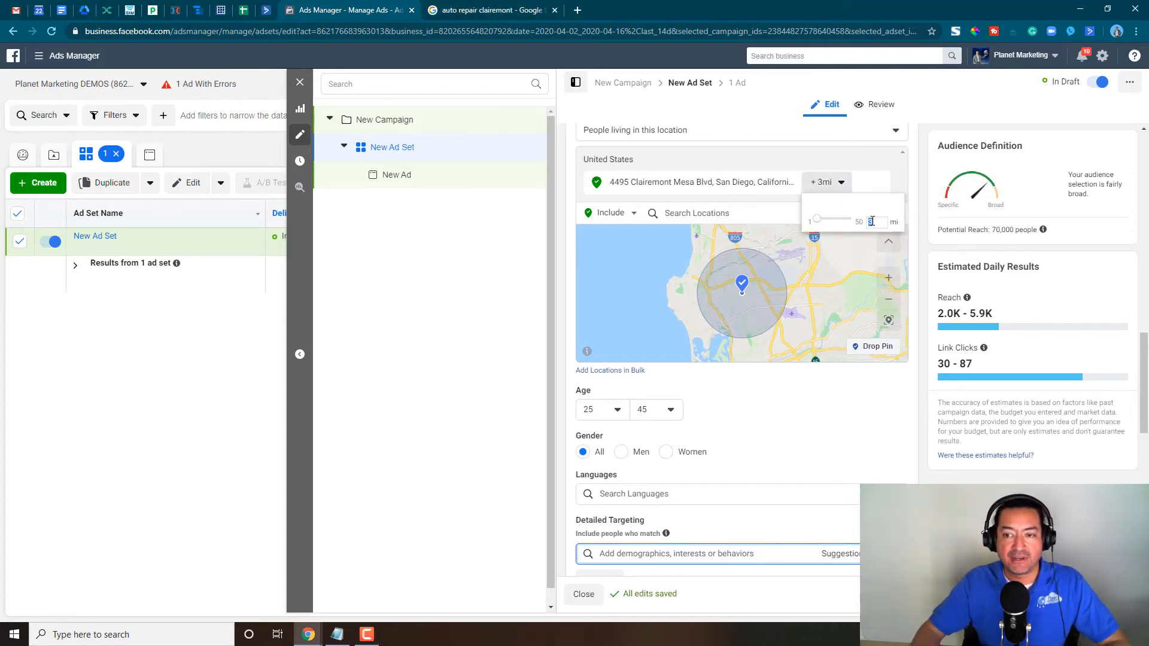
{"action": "key", "text": "Return"}
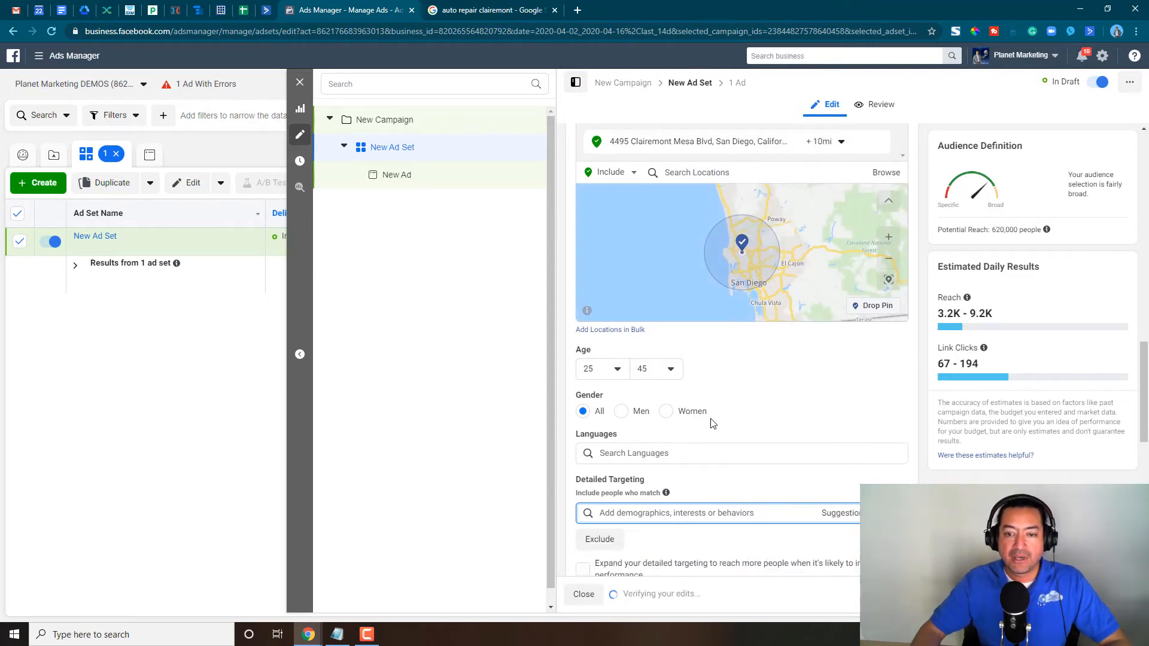
{"action": "scroll", "coordinate": [700, 377], "scroll_direction": "down", "scroll_amount": 3}
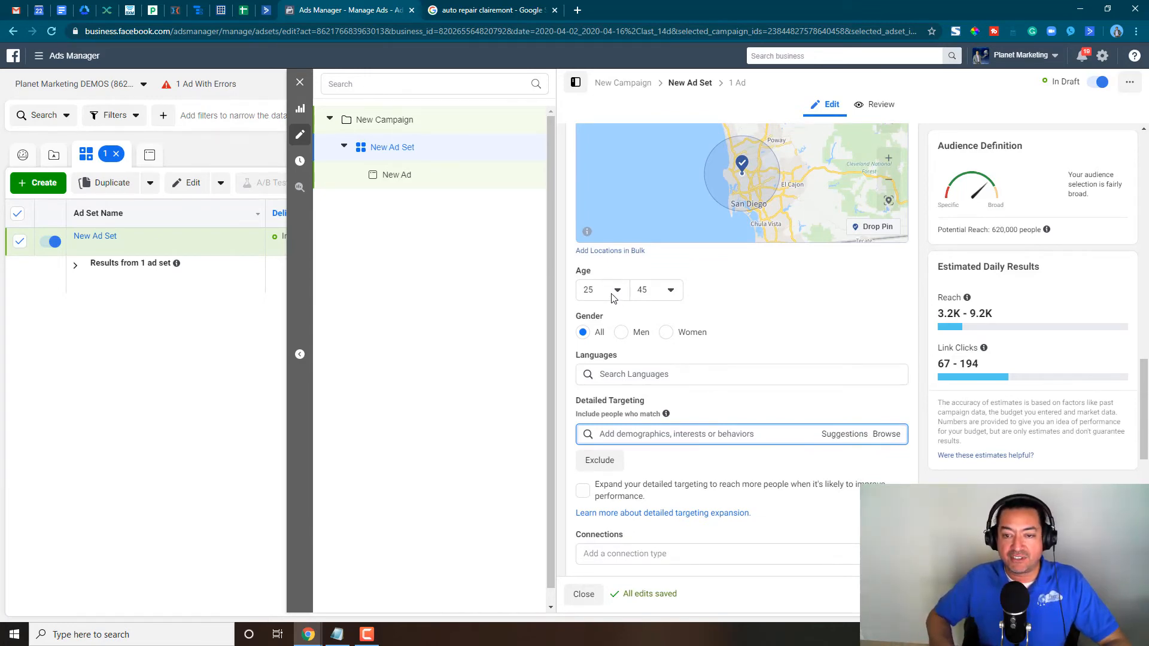
{"action": "left_click", "coordinate": [669, 335]}
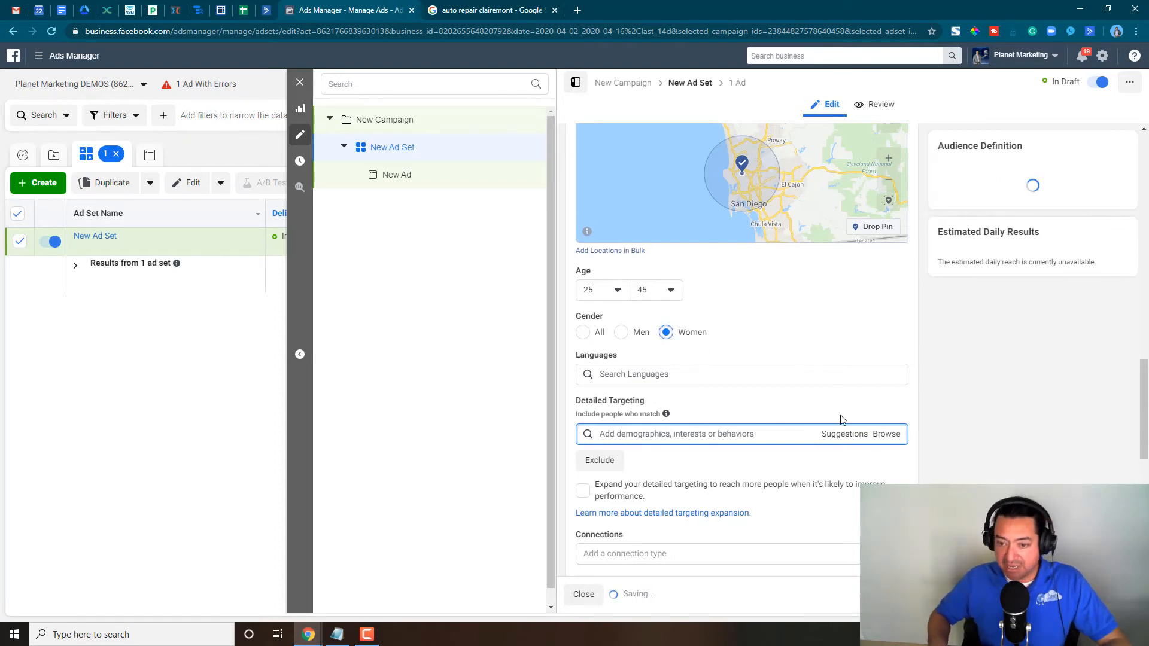
- Add Parents (All), under Demographics > Parents > All Parents, to the detailed targeting of the women's audience
{"action": "left_click", "coordinate": [884, 435]}
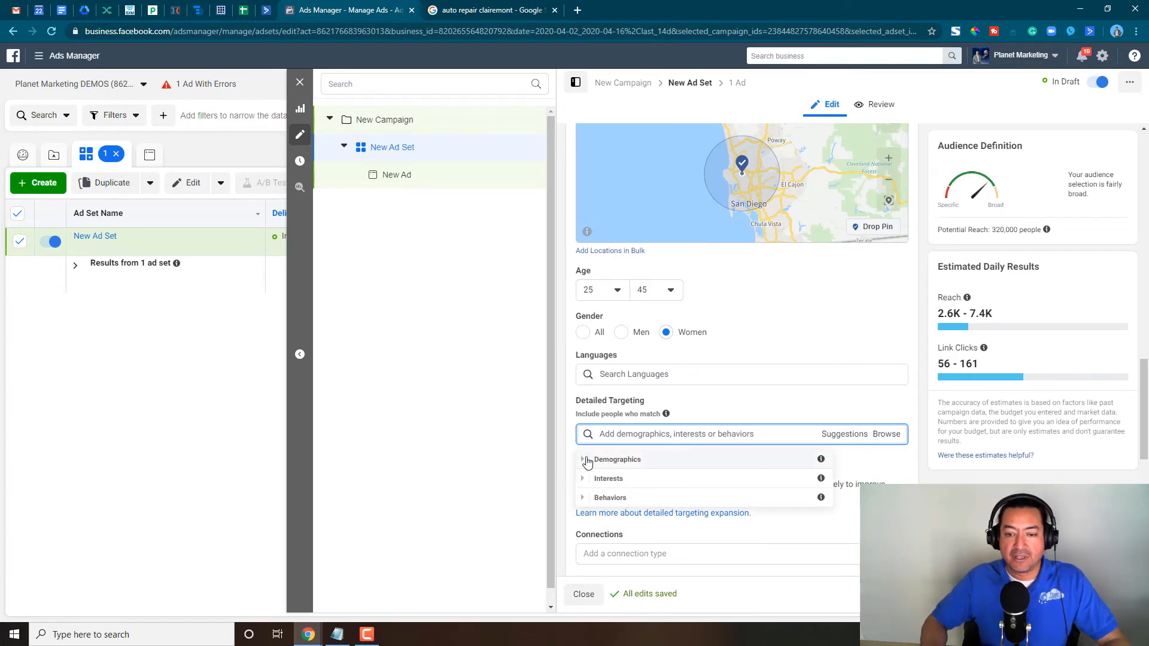
{"action": "left_click", "coordinate": [591, 460]}
{"action": "scroll", "coordinate": [611, 475], "scroll_direction": "down", "scroll_amount": 1}
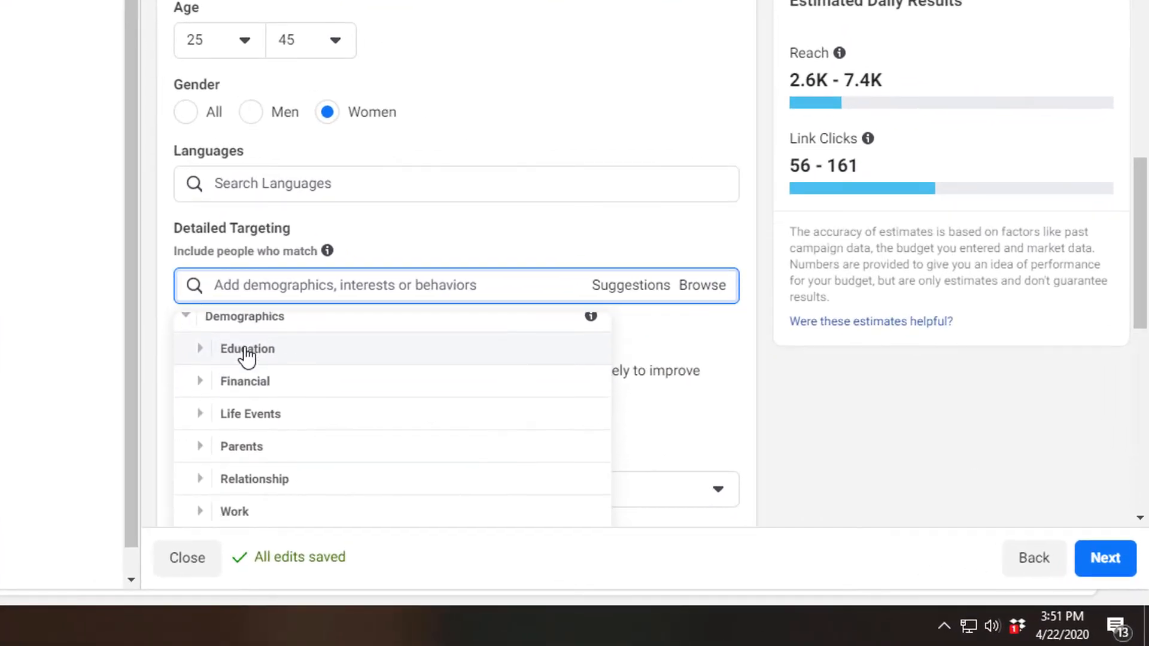
{"action": "left_click", "coordinate": [211, 455]}
{"action": "left_click", "coordinate": [212, 455]}
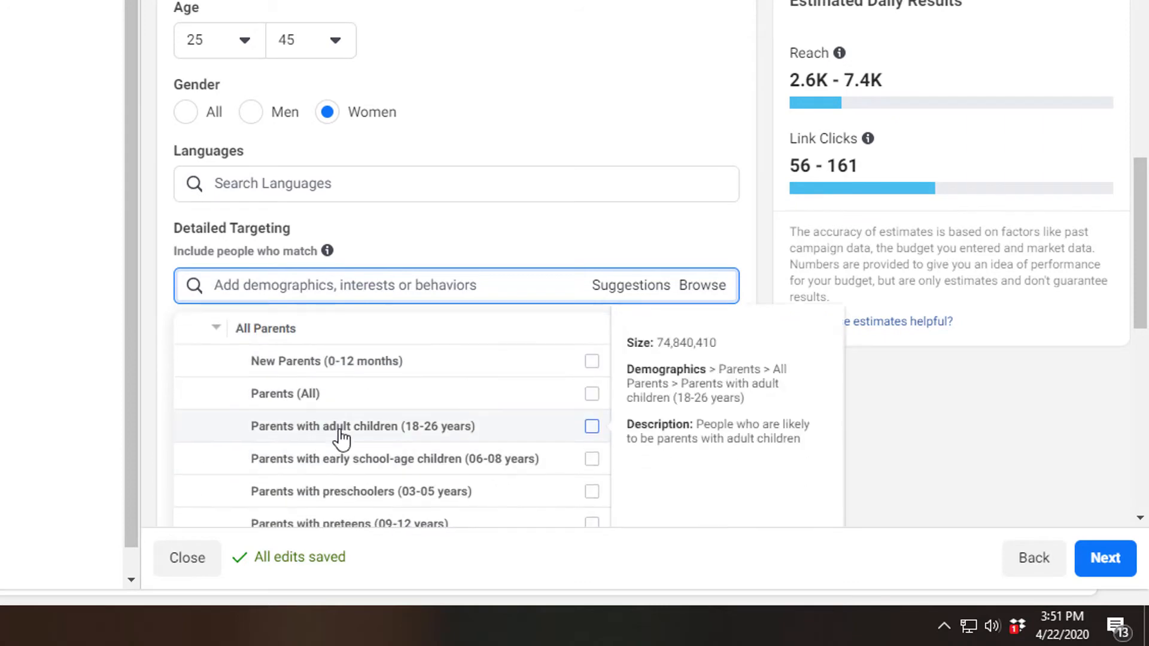
{"action": "left_click", "coordinate": [592, 394]}
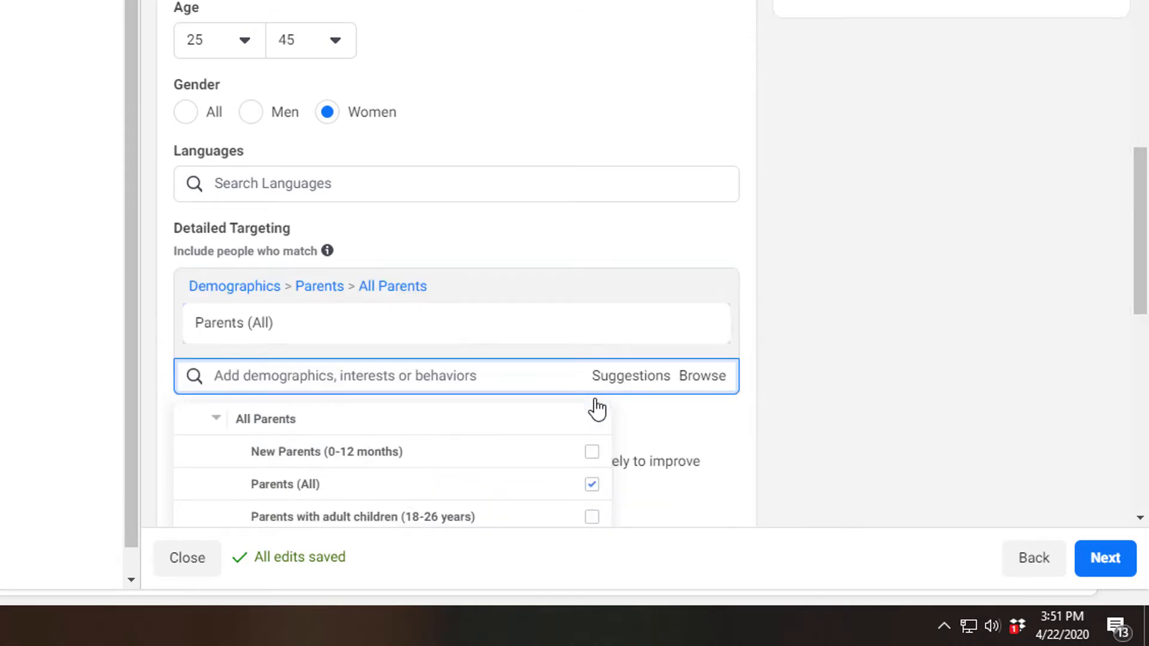
{"action": "left_click", "coordinate": [529, 227]}
{"action": "scroll", "coordinate": [530, 227], "scroll_direction": "down", "scroll_amount": 3}
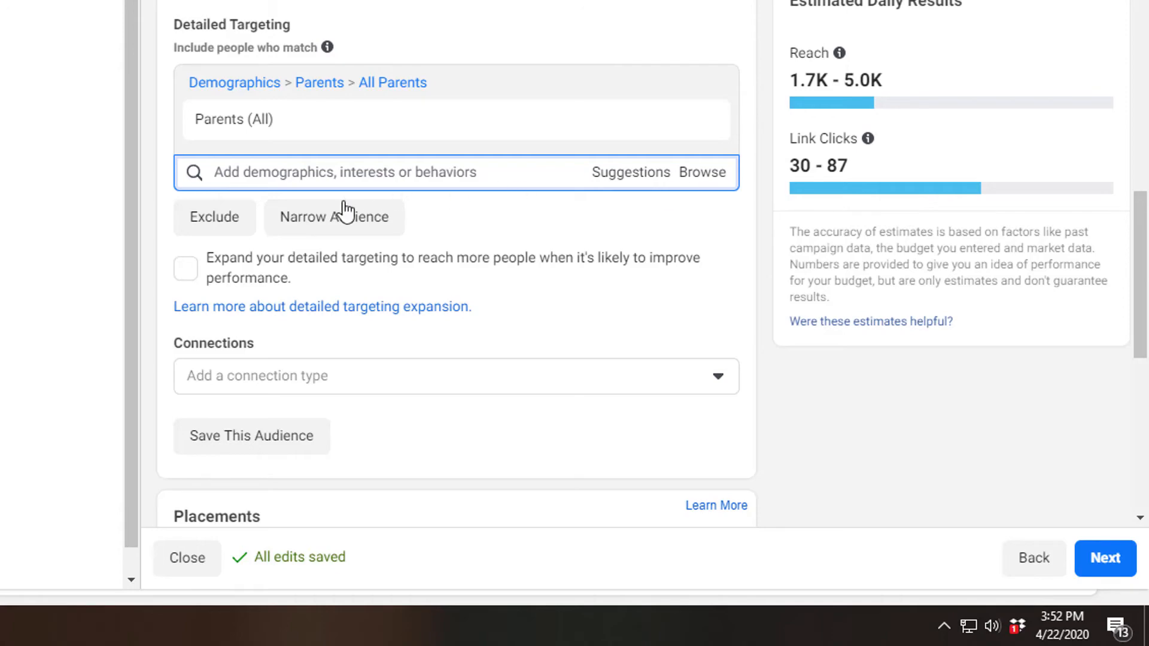
- Narrow the audience so people must also match Separated, under Demographics > Relationship > Relationship Status
{"action": "left_click", "coordinate": [343, 222]}
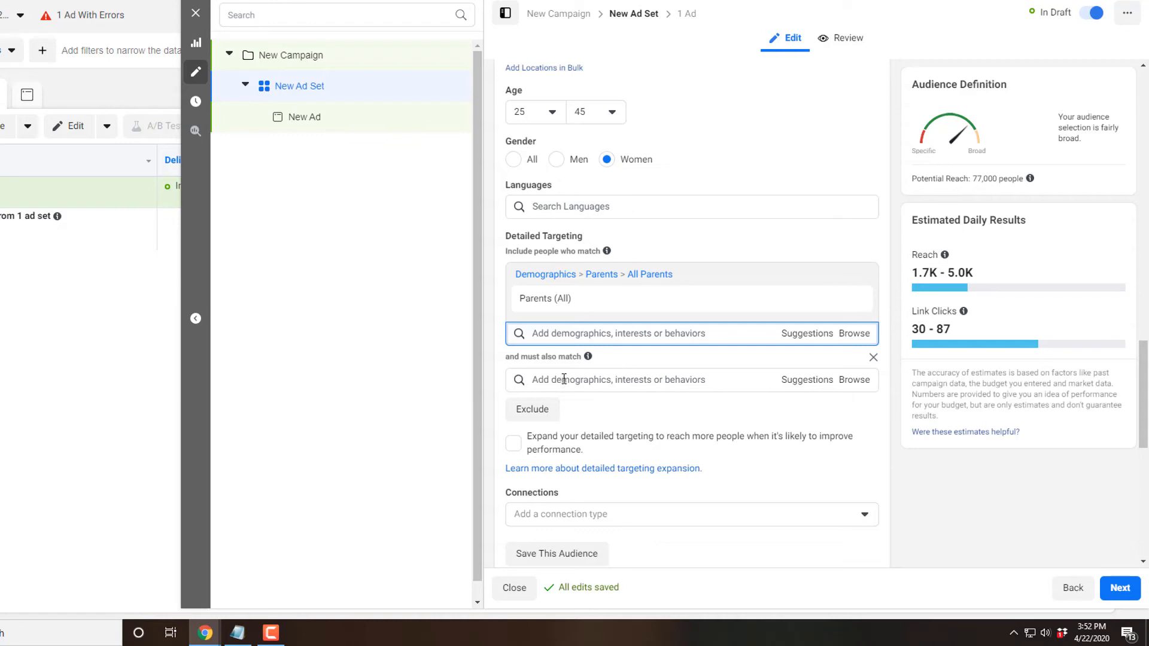
{"action": "left_click", "coordinate": [855, 383]}
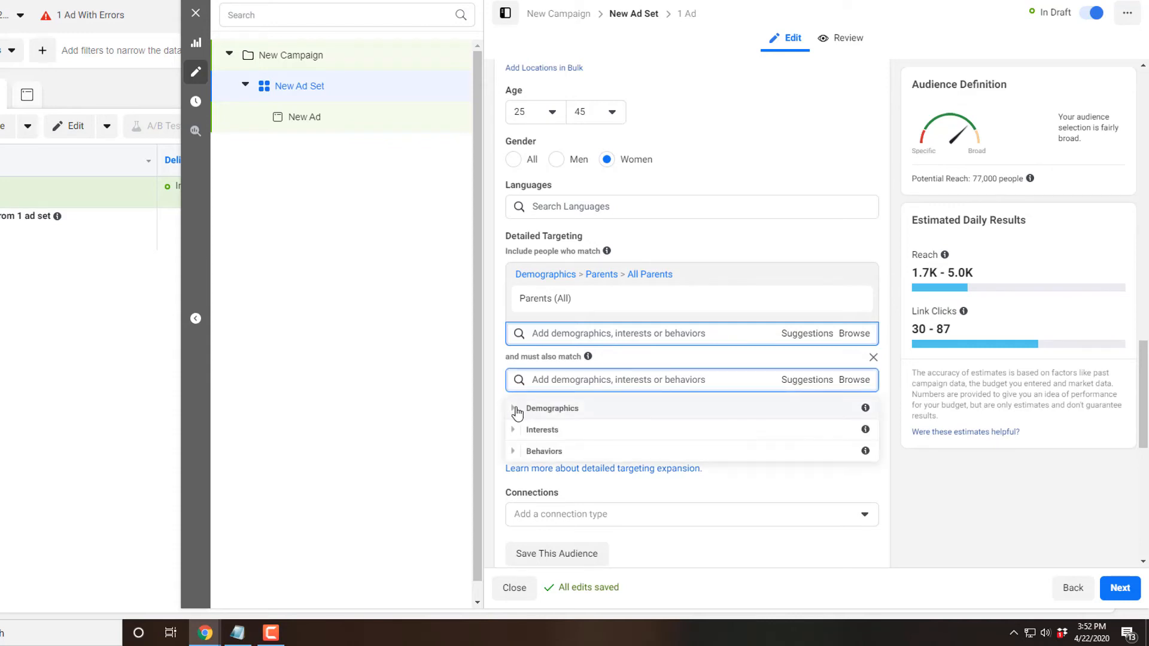
{"action": "left_click", "coordinate": [515, 411]}
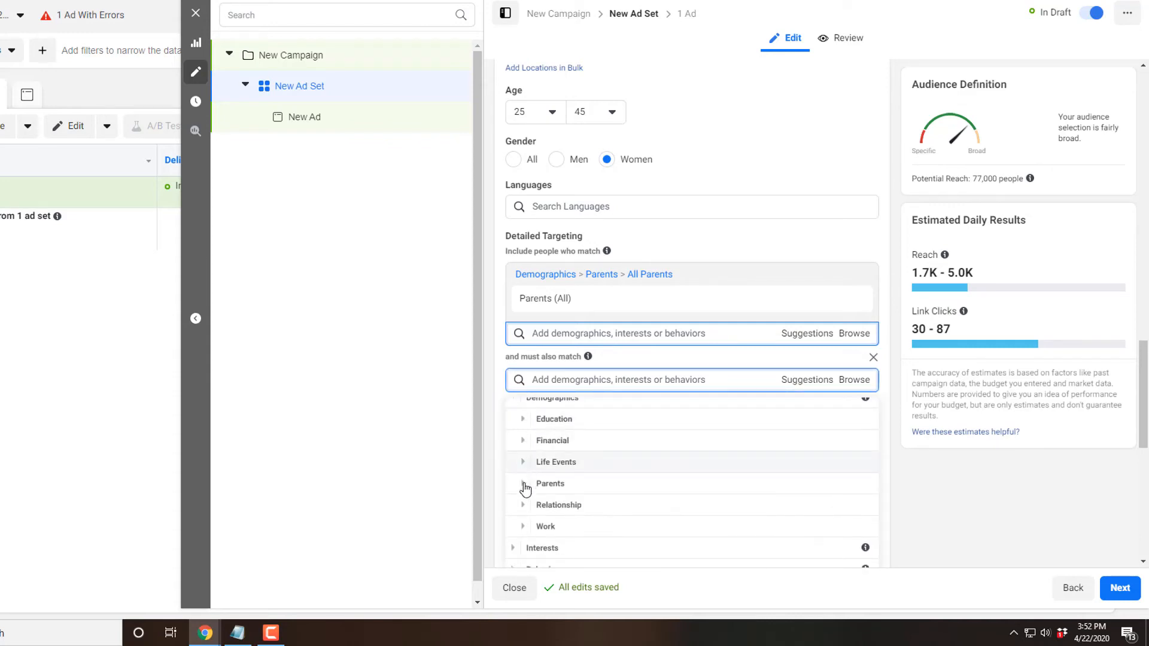
{"action": "left_click", "coordinate": [523, 505]}
{"action": "left_click", "coordinate": [534, 441]}
{"action": "scroll", "coordinate": [618, 438], "scroll_direction": "down", "scroll_amount": 3}
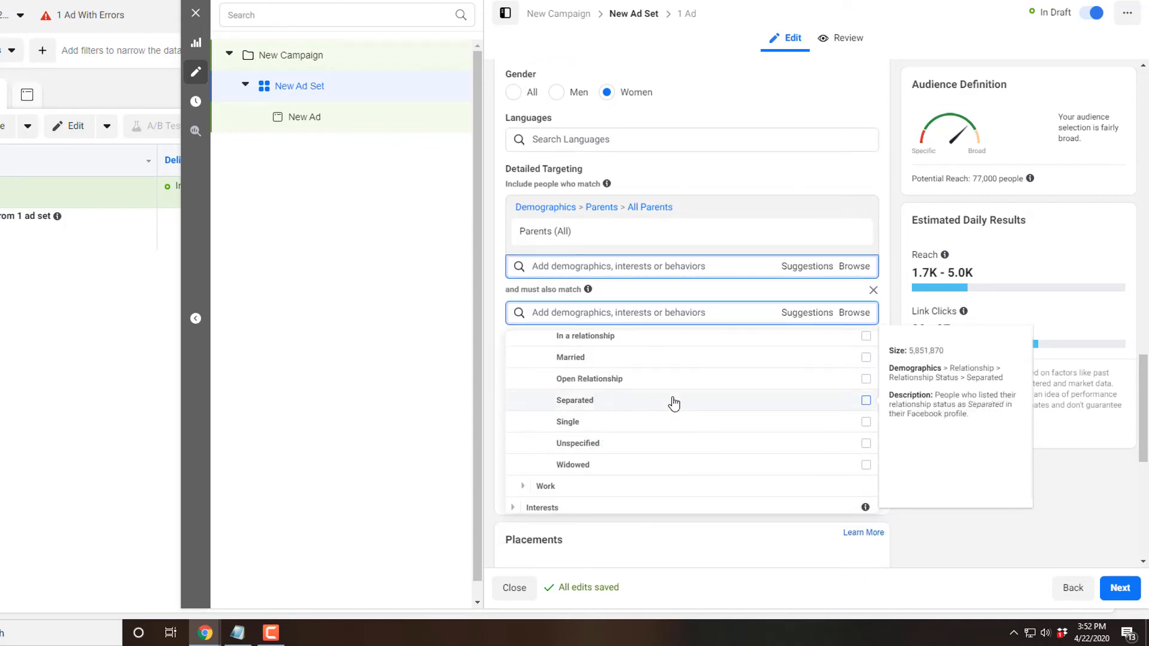
{"action": "left_click", "coordinate": [866, 400]}
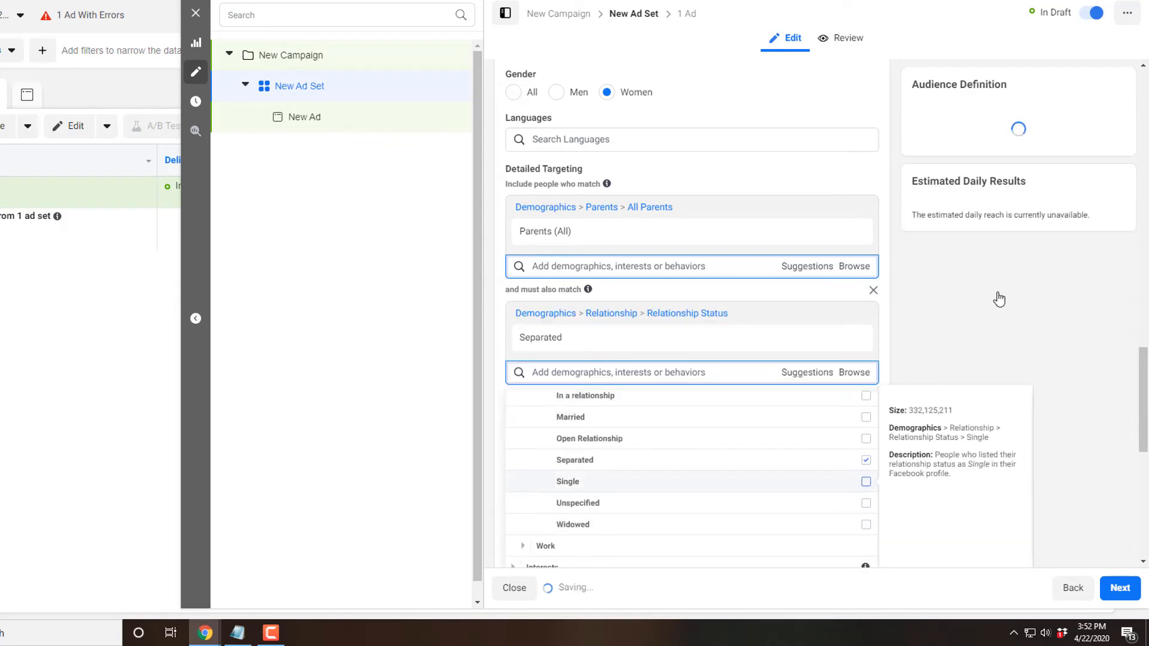
- Check the narrowed audience's potential reach and its estimated daily reach
{"action": "left_click_drag", "start_coordinate": [1038, 189], "coordinate": [1025, 191]}
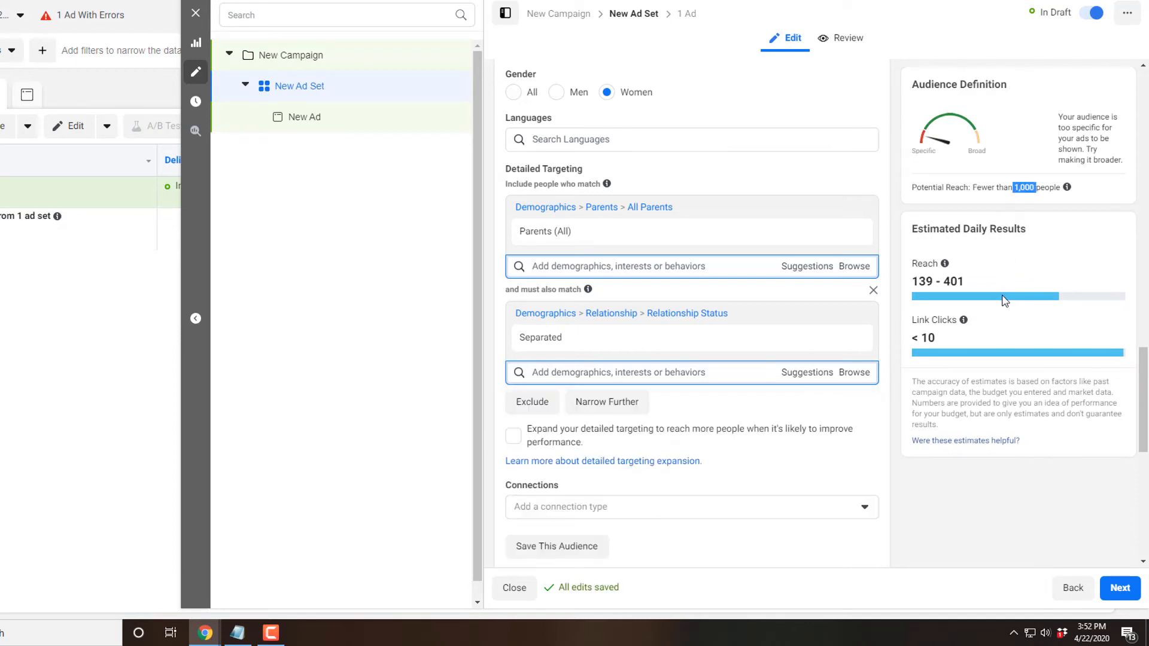
{"action": "left_click_drag", "start_coordinate": [969, 286], "coordinate": [918, 286]}
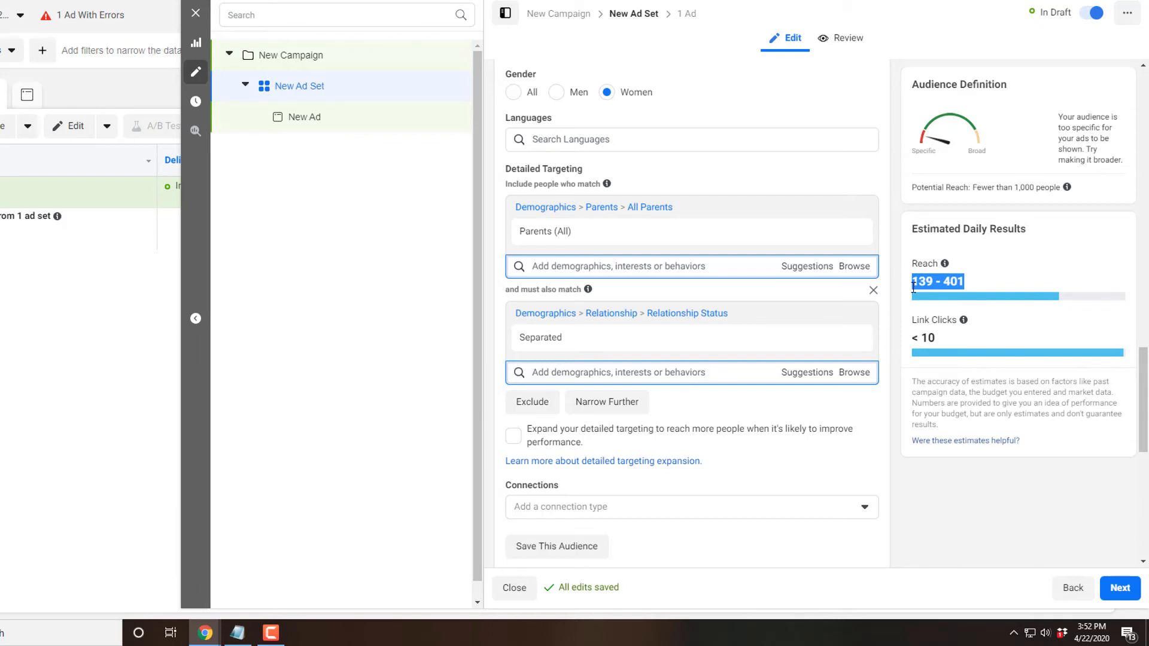
{"action": "left_click", "coordinate": [1014, 188]}
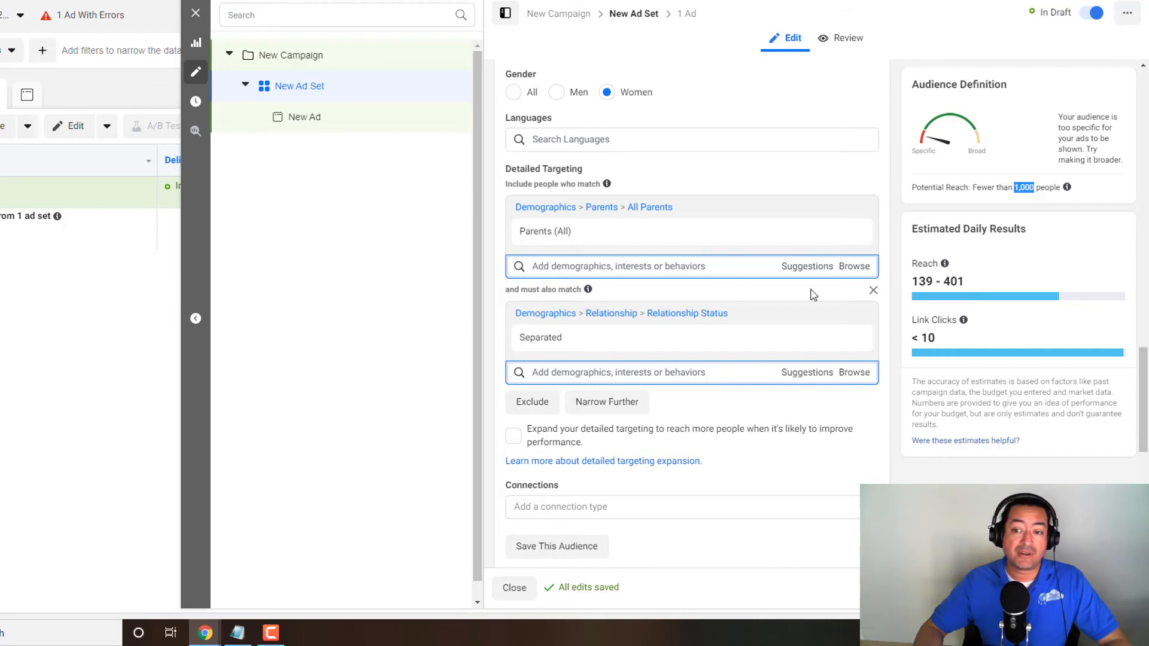
- Remove the Separated narrowing condition and the Parents (All) criterion from the detailed targeting
{"action": "left_click", "coordinate": [873, 290]}
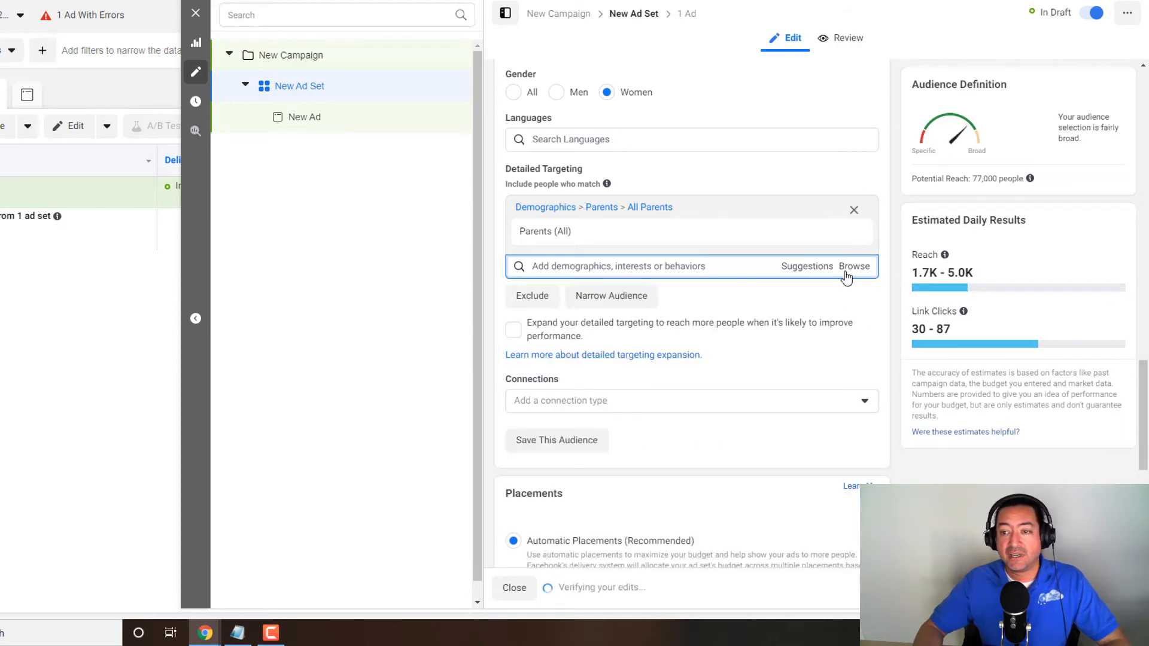
{"action": "left_click", "coordinate": [854, 209]}
- Set the gender of the San Diego audience to Men
{"action": "scroll", "coordinate": [772, 293], "scroll_direction": "up", "scroll_amount": 3}
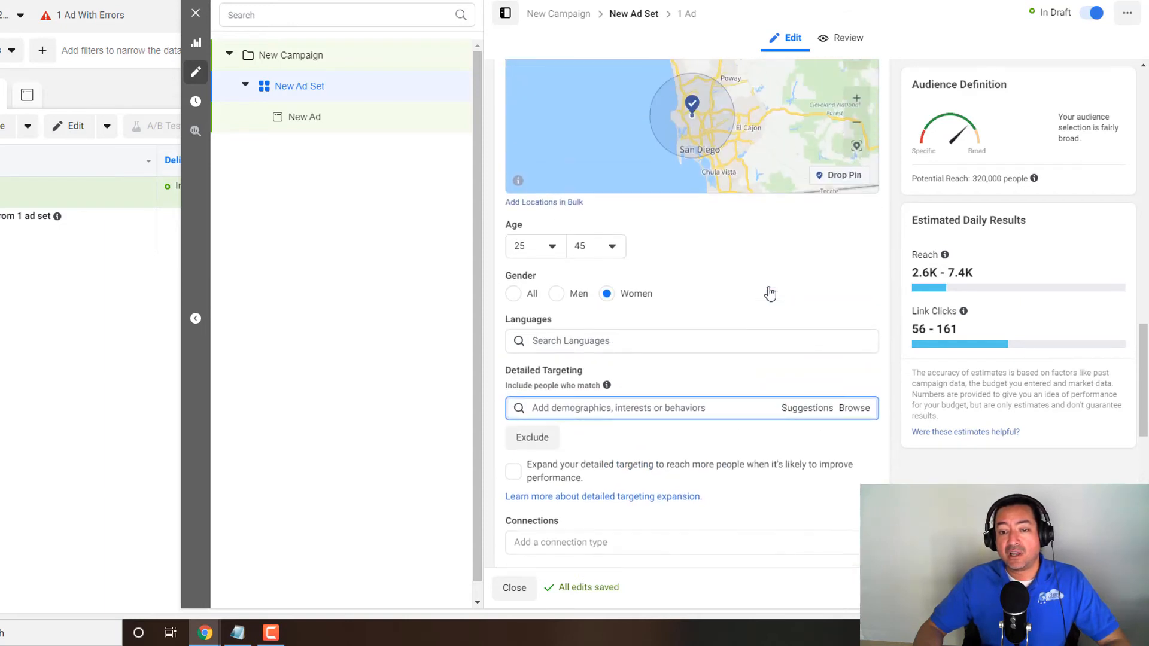
{"action": "scroll", "coordinate": [770, 293], "scroll_direction": "up", "scroll_amount": 1}
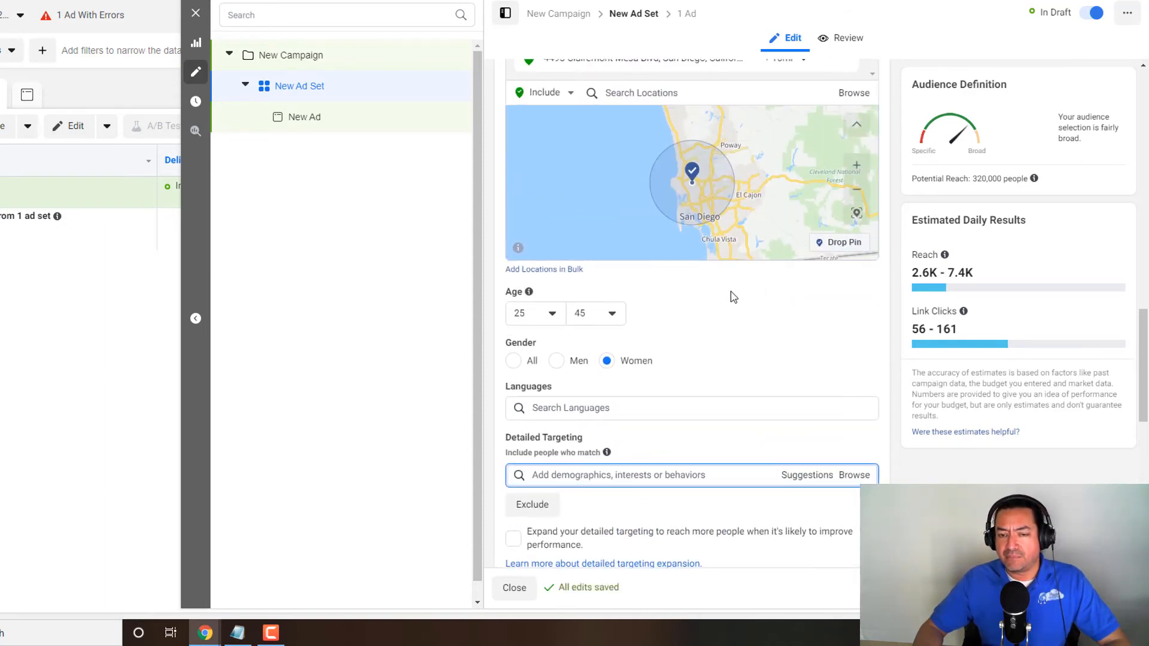
{"action": "scroll", "coordinate": [552, 320], "scroll_direction": "up", "scroll_amount": 1}
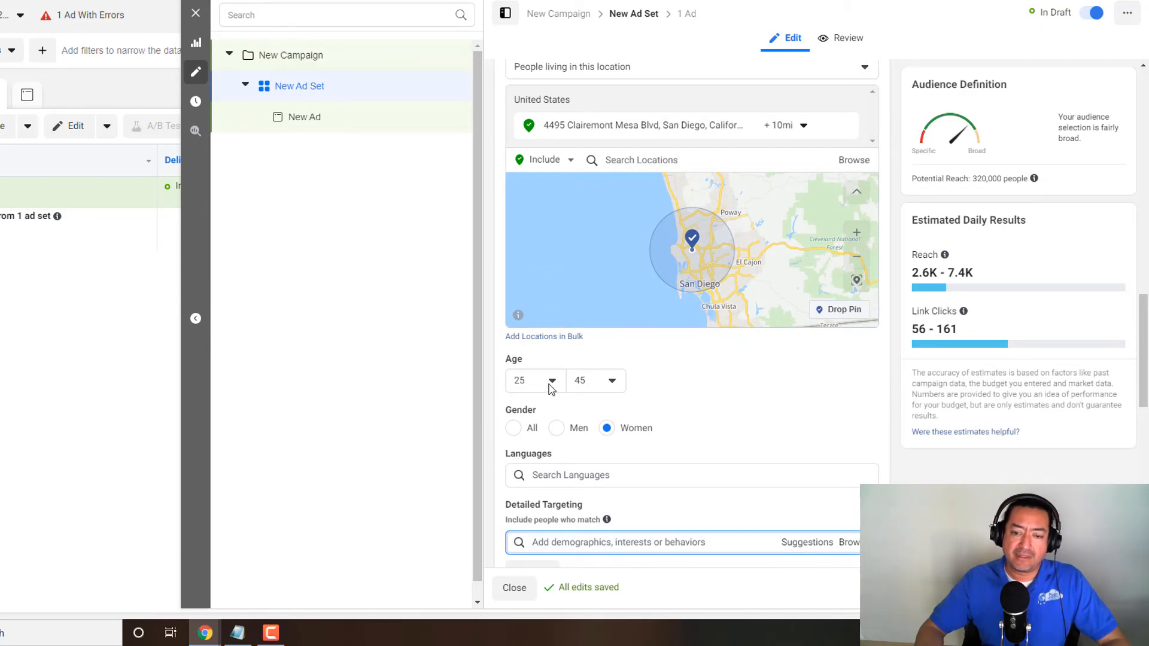
{"action": "left_click", "coordinate": [556, 428]}
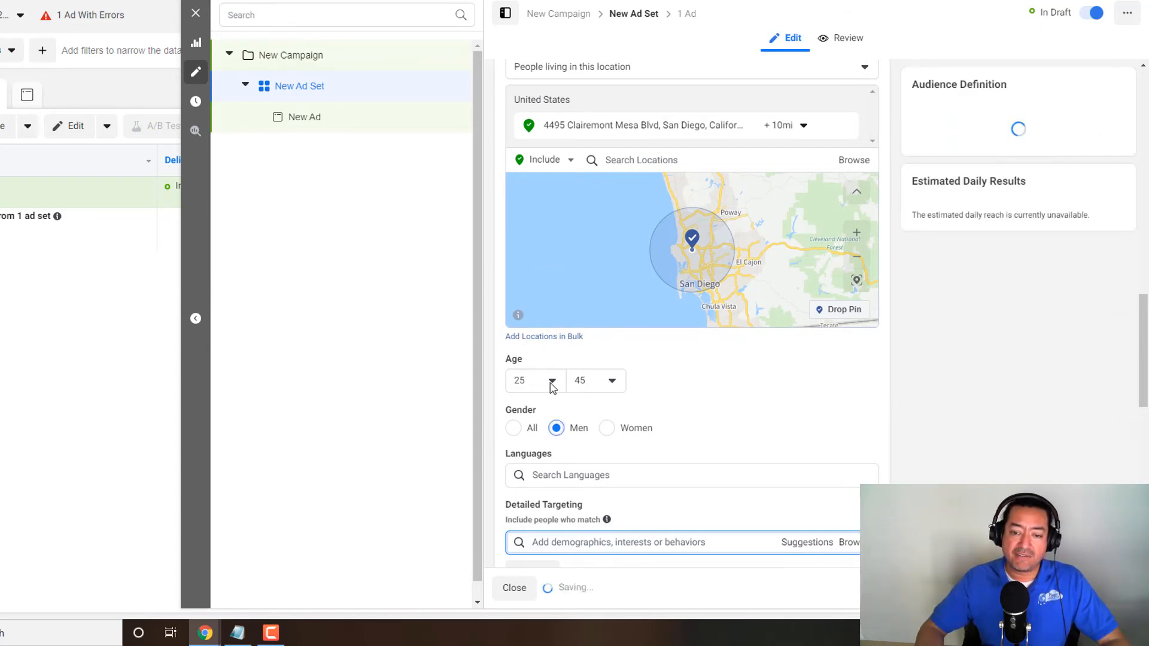
- Set the audience's age range to 35–50
{"action": "left_click", "coordinate": [551, 383]}
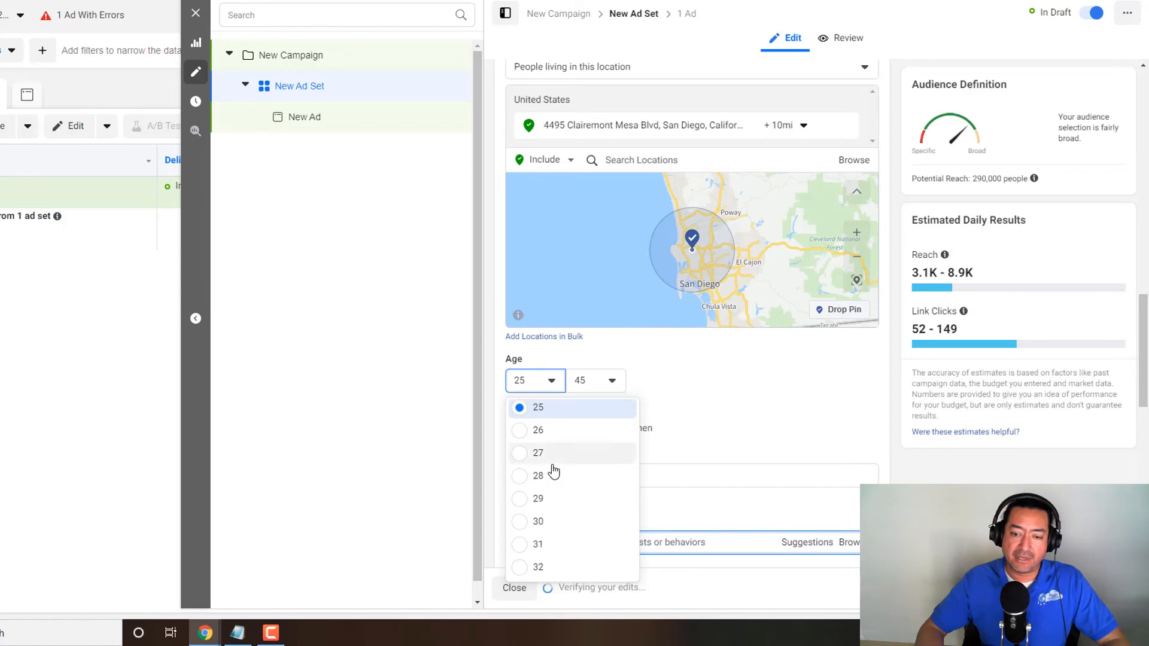
{"action": "scroll", "coordinate": [548, 472], "scroll_direction": "down", "scroll_amount": 3}
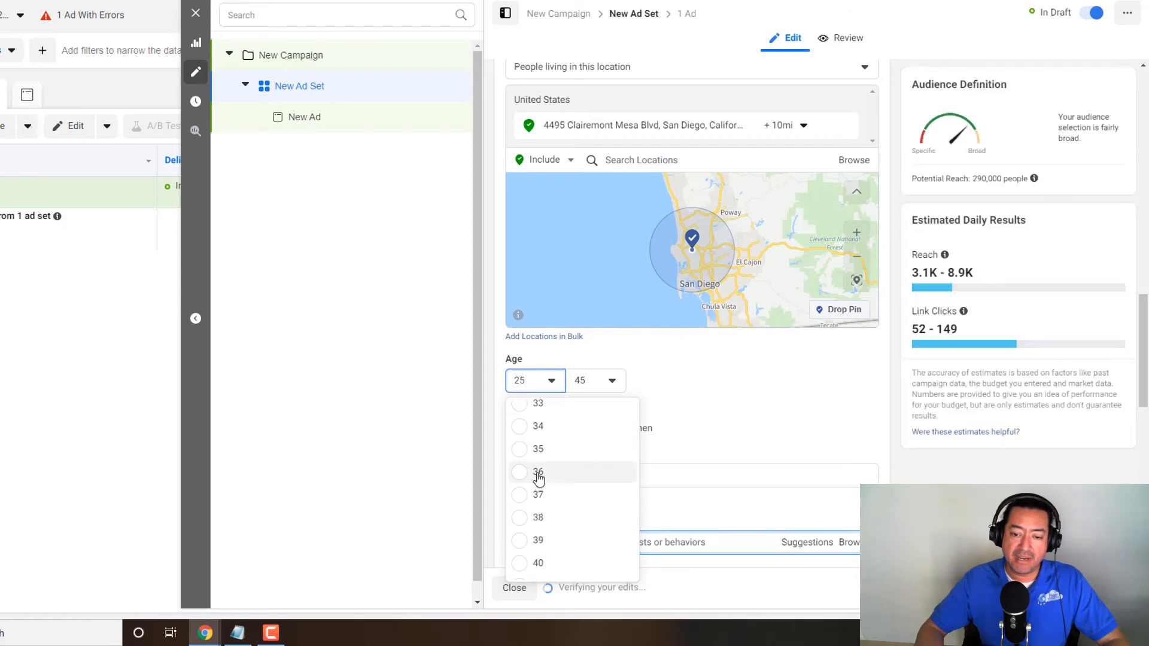
{"action": "scroll", "coordinate": [530, 526], "scroll_direction": "down", "scroll_amount": 1}
{"action": "scroll", "coordinate": [525, 437], "scroll_direction": "up", "scroll_amount": 1}
{"action": "left_click", "coordinate": [522, 449]}
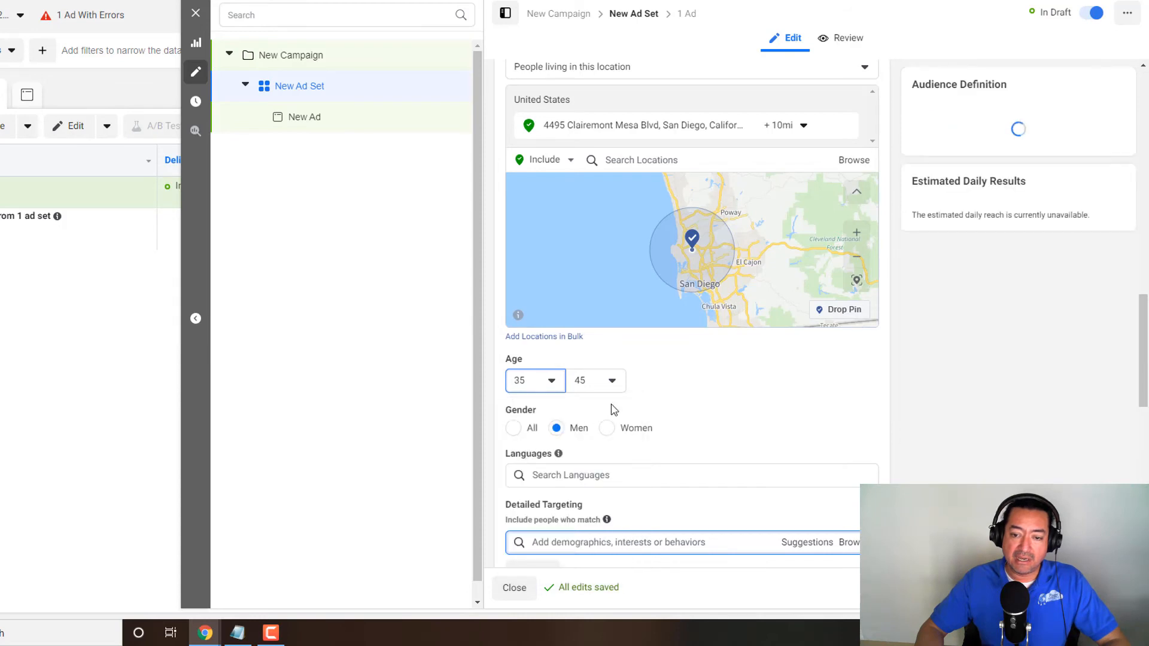
{"action": "left_click", "coordinate": [612, 386]}
{"action": "scroll", "coordinate": [601, 482], "scroll_direction": "down", "scroll_amount": 3}
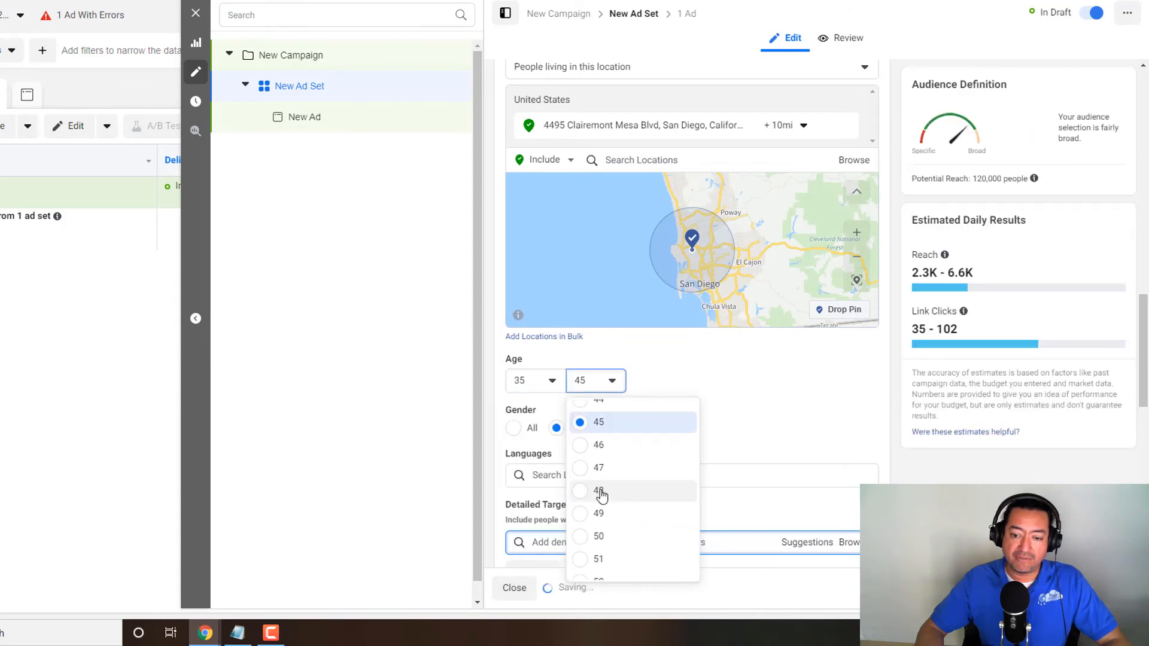
{"action": "left_click", "coordinate": [598, 474]}
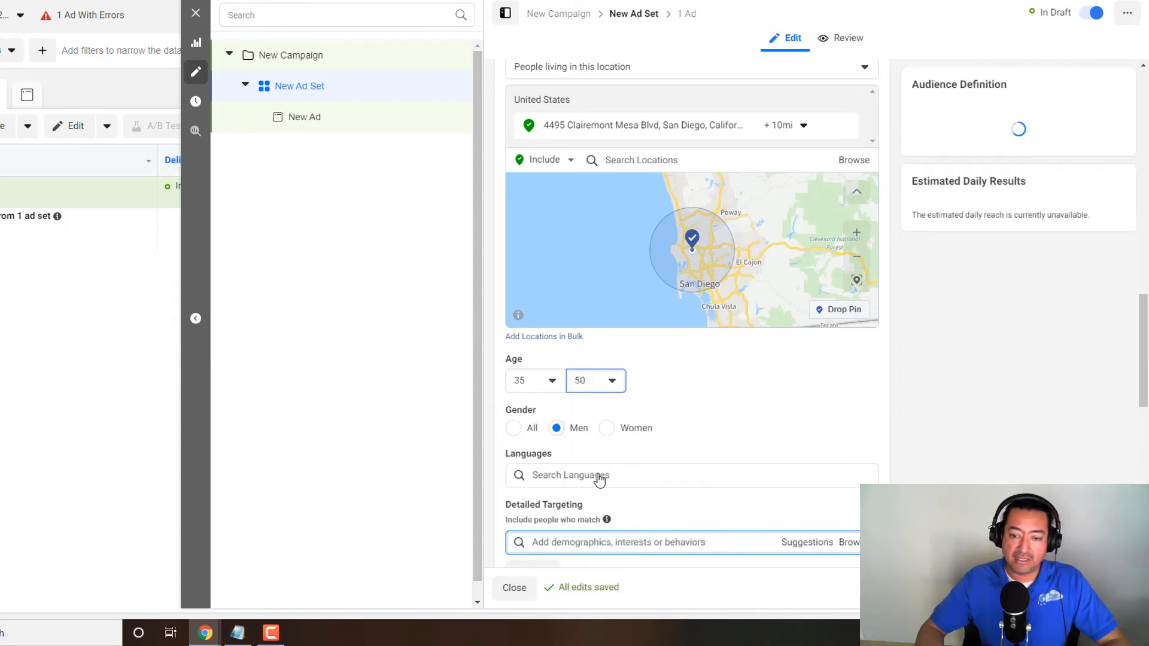
- Add Newly engaged (1 year), under Demographics > Life Events, to the men's detailed targeting
{"action": "scroll", "coordinate": [756, 431], "scroll_direction": "down", "scroll_amount": 3}
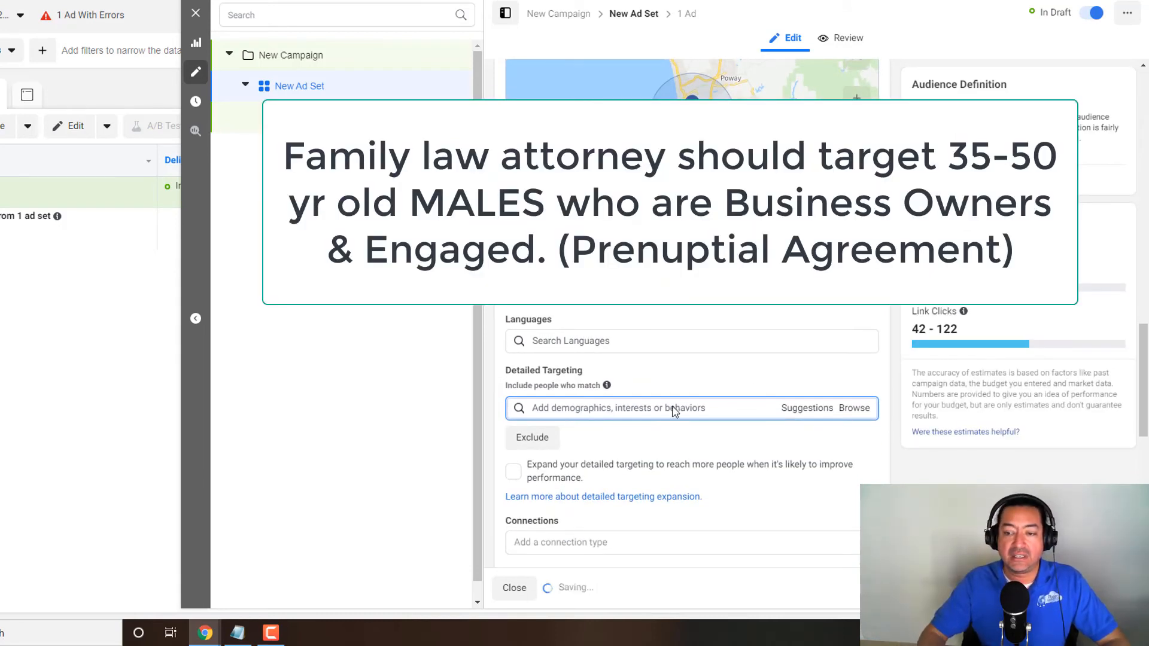
{"action": "left_click", "coordinate": [854, 413]}
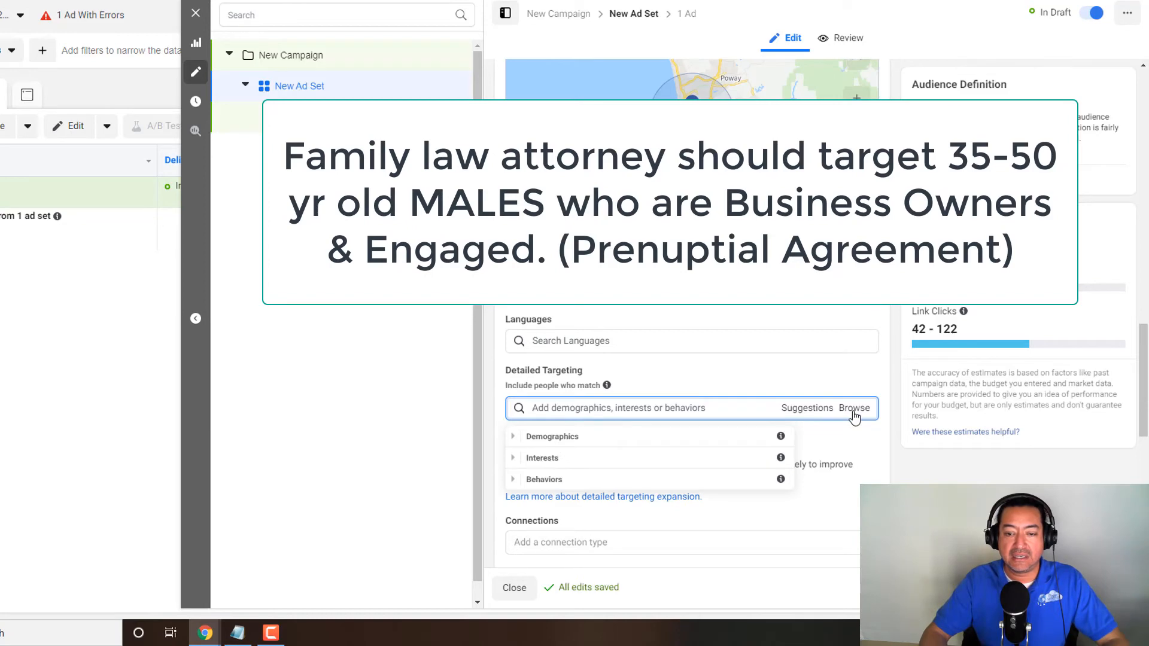
{"action": "left_click", "coordinate": [513, 436]}
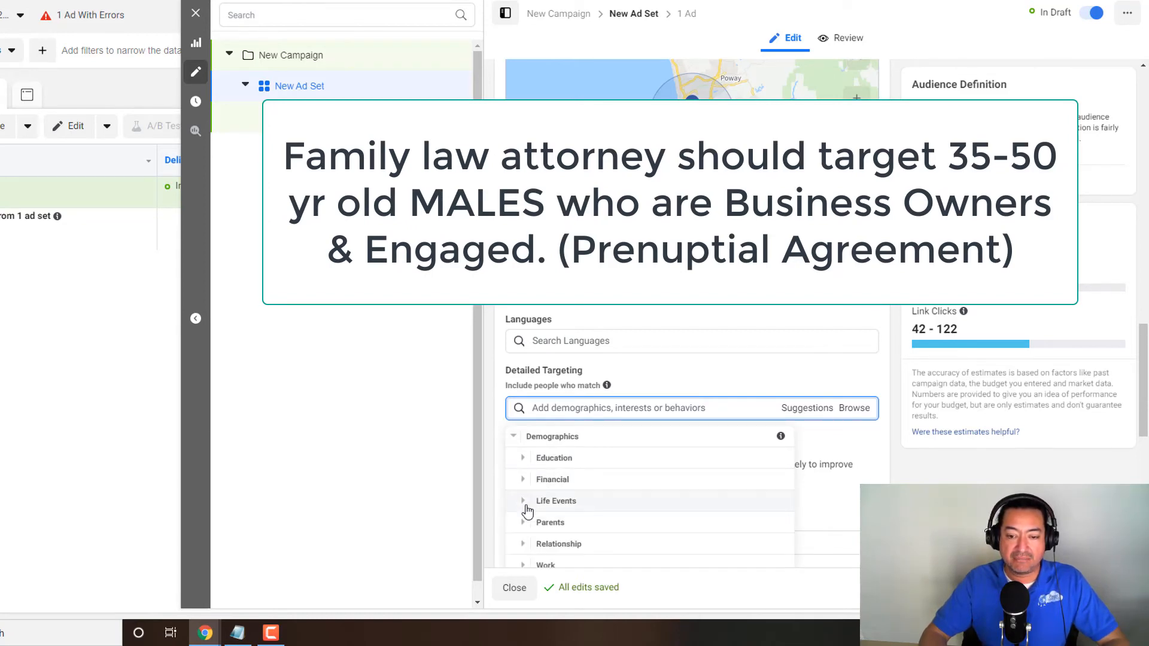
{"action": "scroll", "coordinate": [520, 527], "scroll_direction": "down", "scroll_amount": 1}
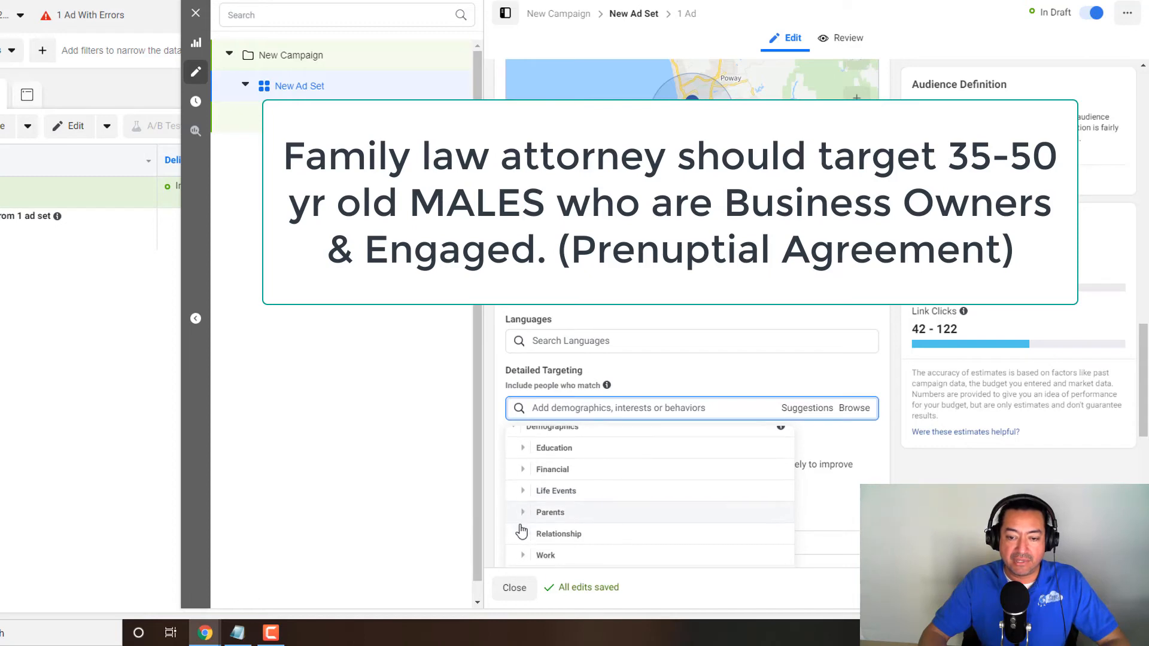
{"action": "scroll", "coordinate": [522, 514], "scroll_direction": "up", "scroll_amount": 1}
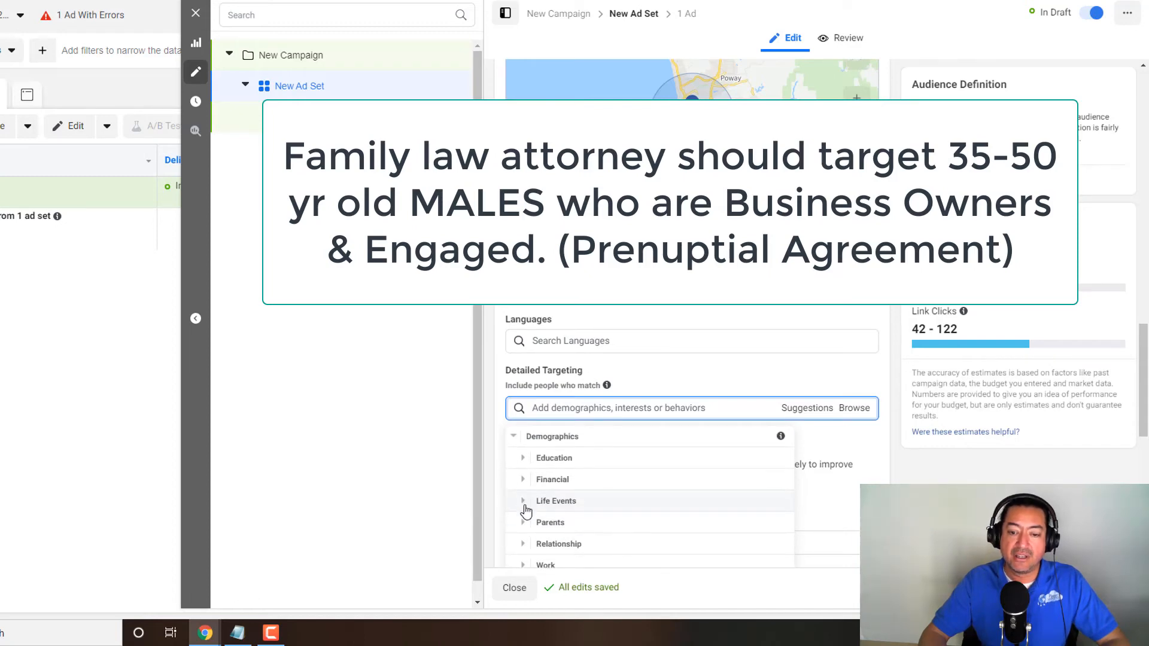
{"action": "left_click", "coordinate": [525, 507]}
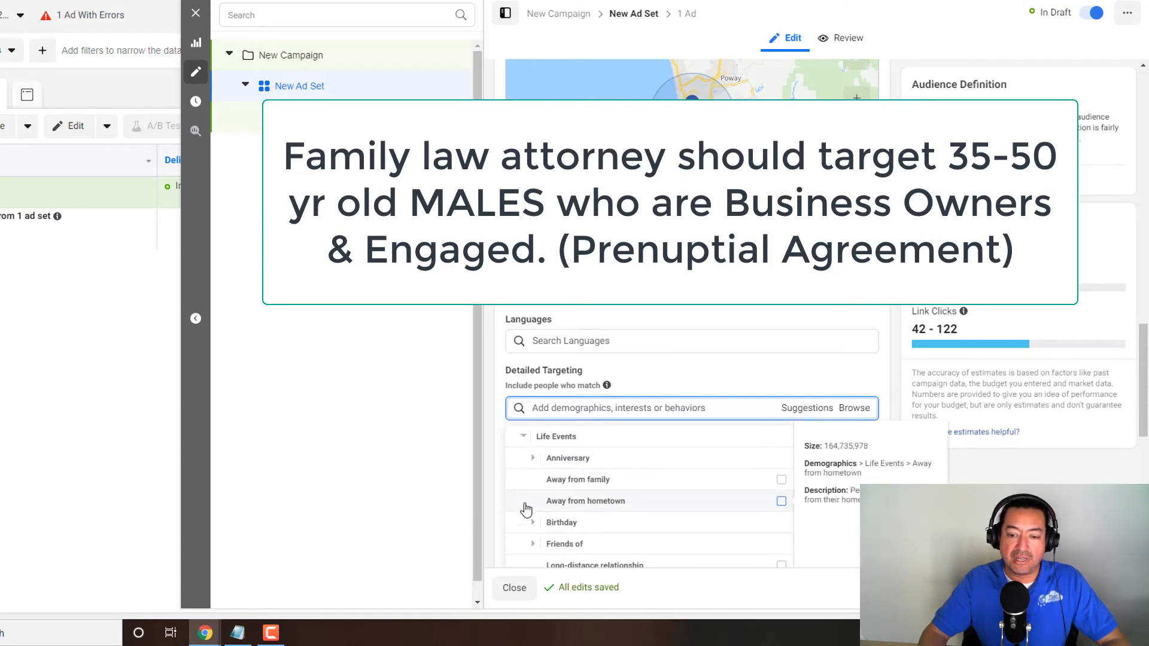
{"action": "scroll", "coordinate": [527, 502], "scroll_direction": "down", "scroll_amount": 5}
{"action": "scroll", "coordinate": [527, 498], "scroll_direction": "down", "scroll_amount": 3}
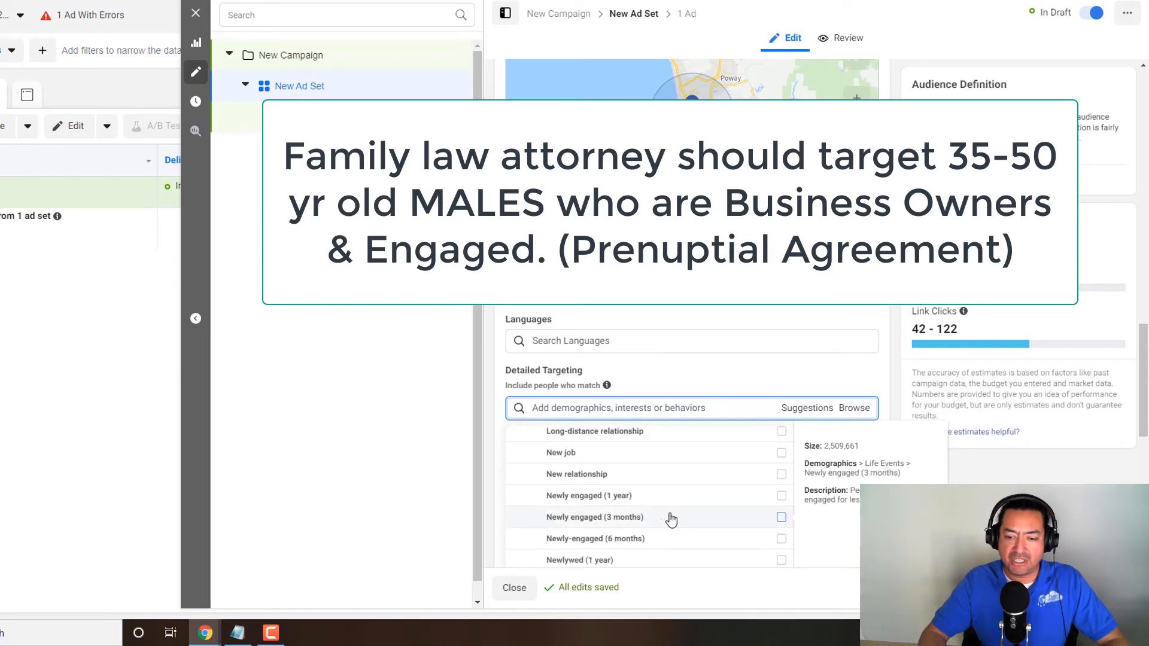
{"action": "left_click", "coordinate": [781, 502]}
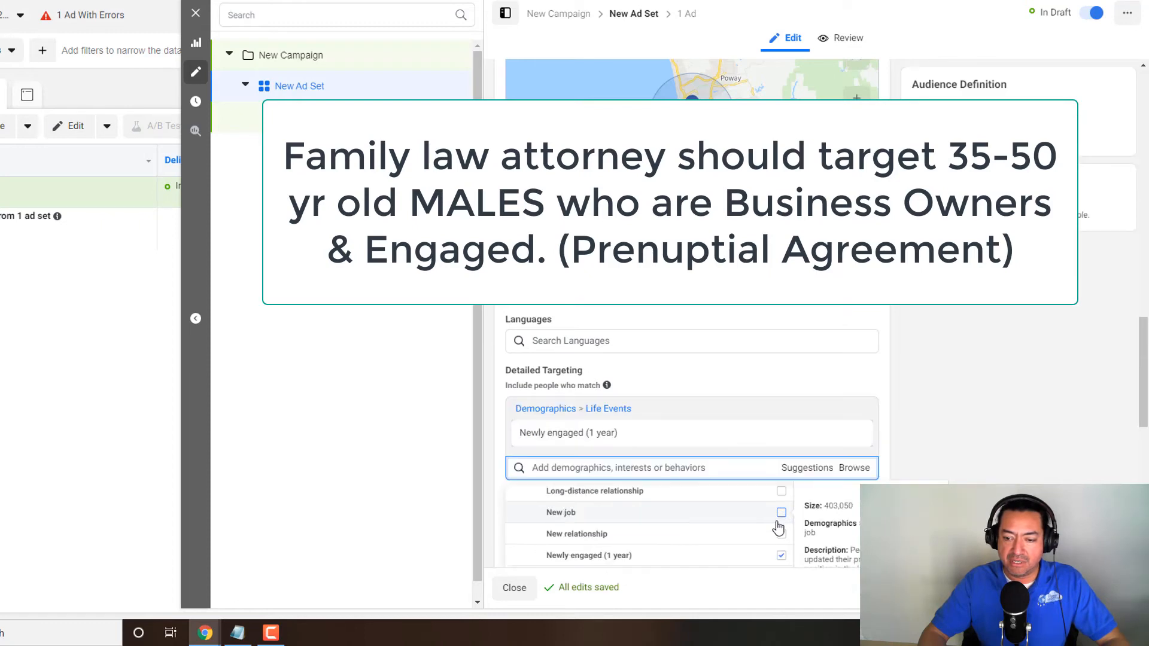
- Add the life events Newlywed (3 months) and Newlywed (6 months) to the detailed targeting
{"action": "scroll", "coordinate": [779, 532], "scroll_direction": "down", "scroll_amount": 4}
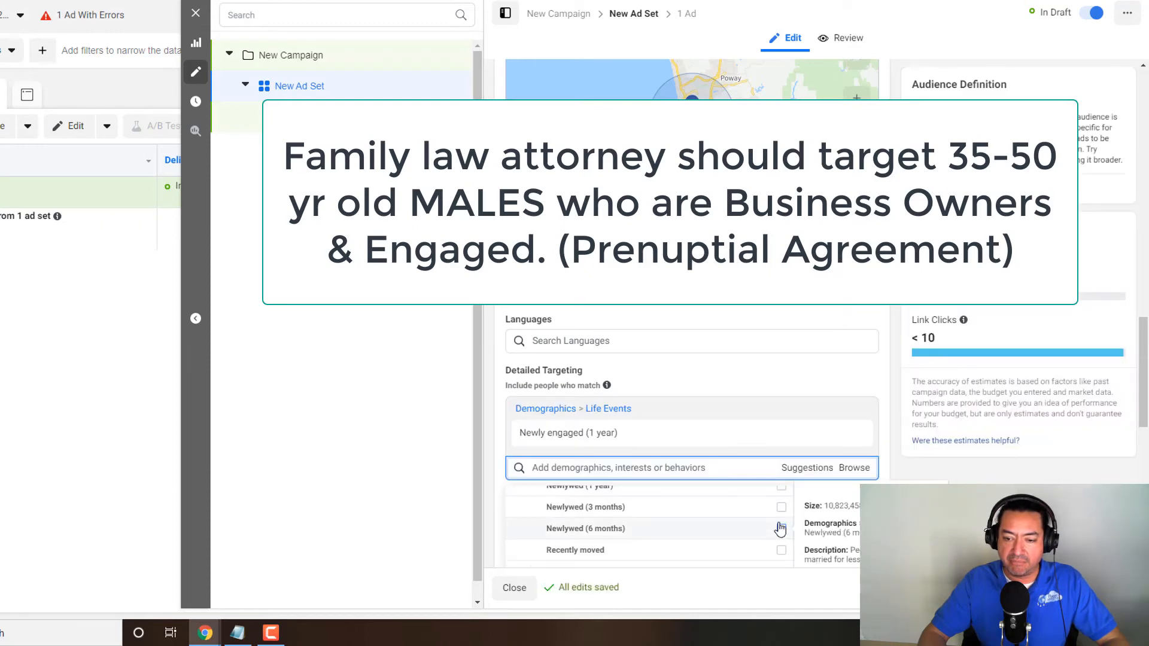
{"action": "left_click", "coordinate": [781, 507]}
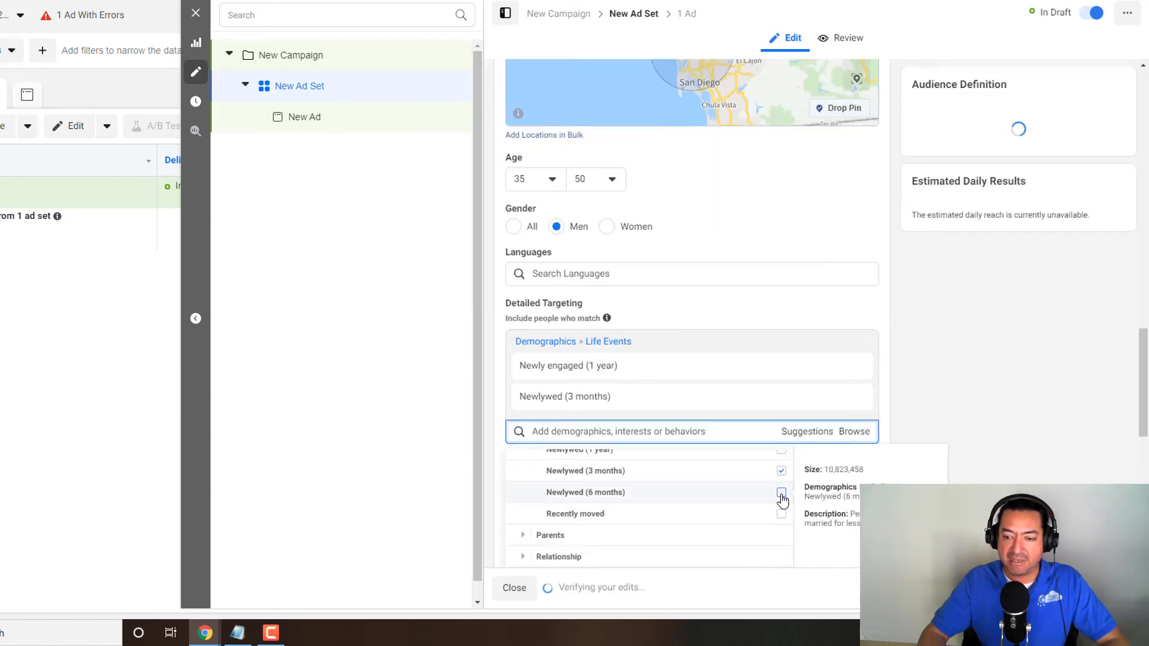
{"action": "left_click", "coordinate": [782, 492]}
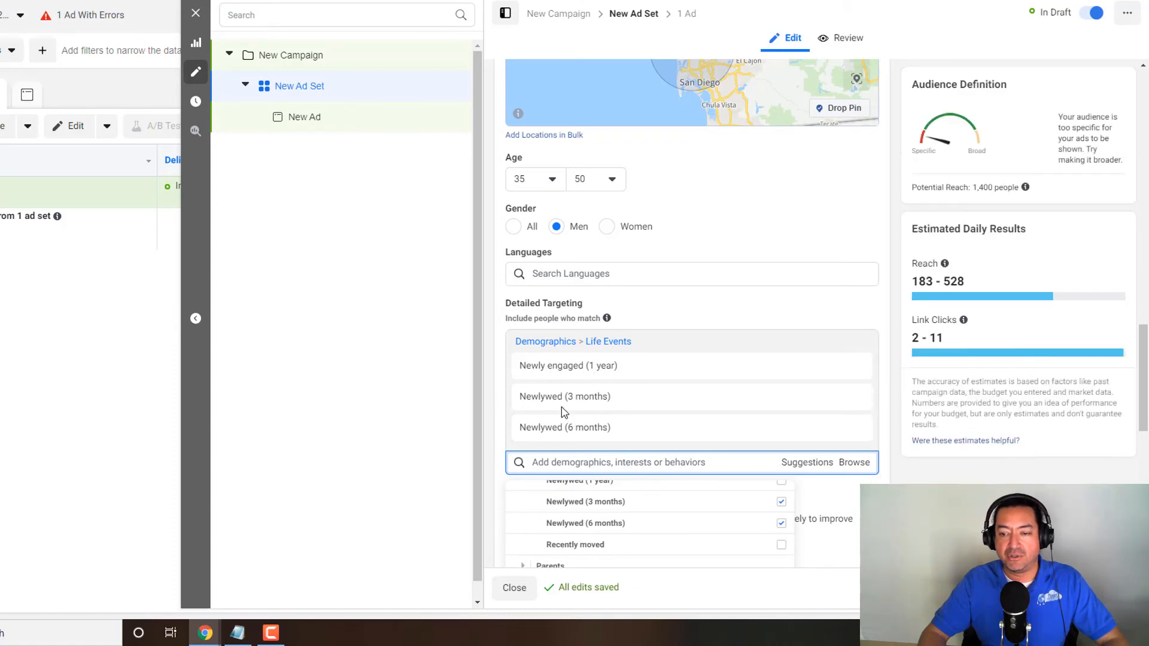
- Replace Newlywed (3 months) and Newlywed (6 months) in the detailed targeting with Newly-engaged (6 months)
{"action": "left_click", "coordinate": [854, 399]}
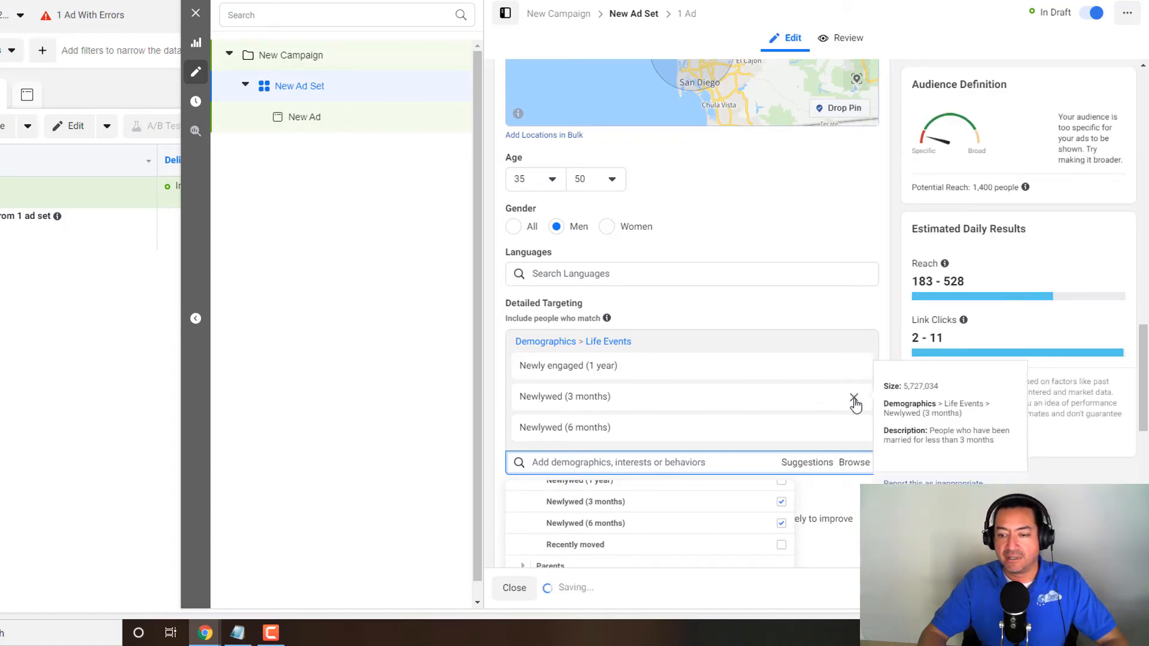
{"action": "left_click", "coordinate": [854, 398]}
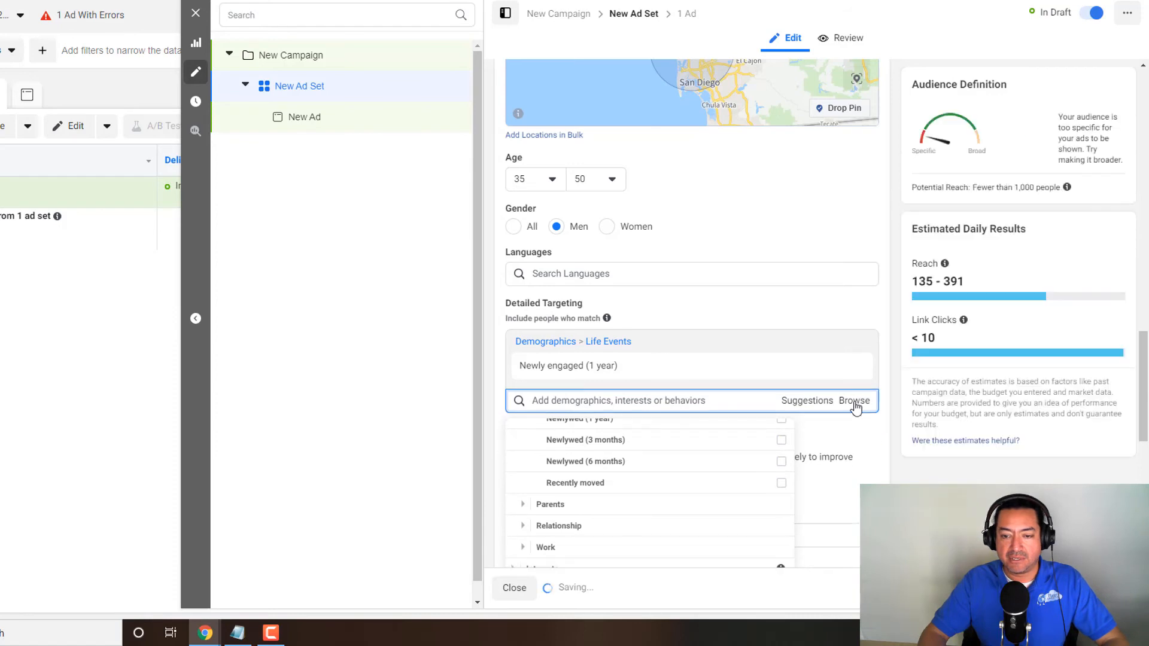
{"action": "type", "text": "newl"}
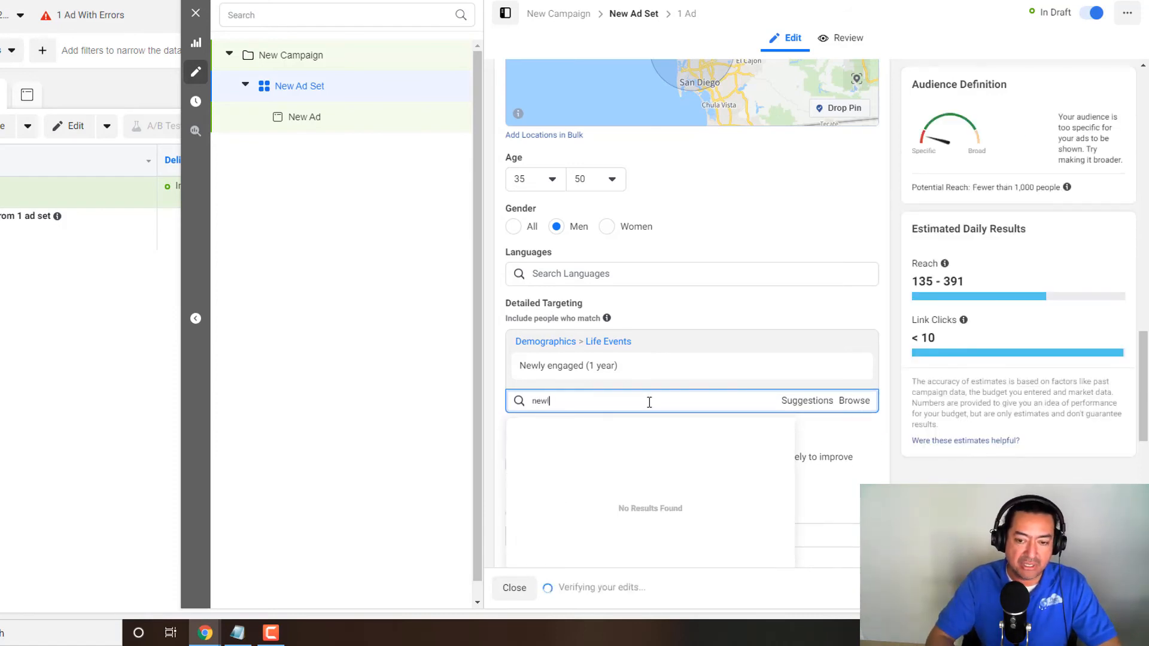
{"action": "type", "text": "y engages"}
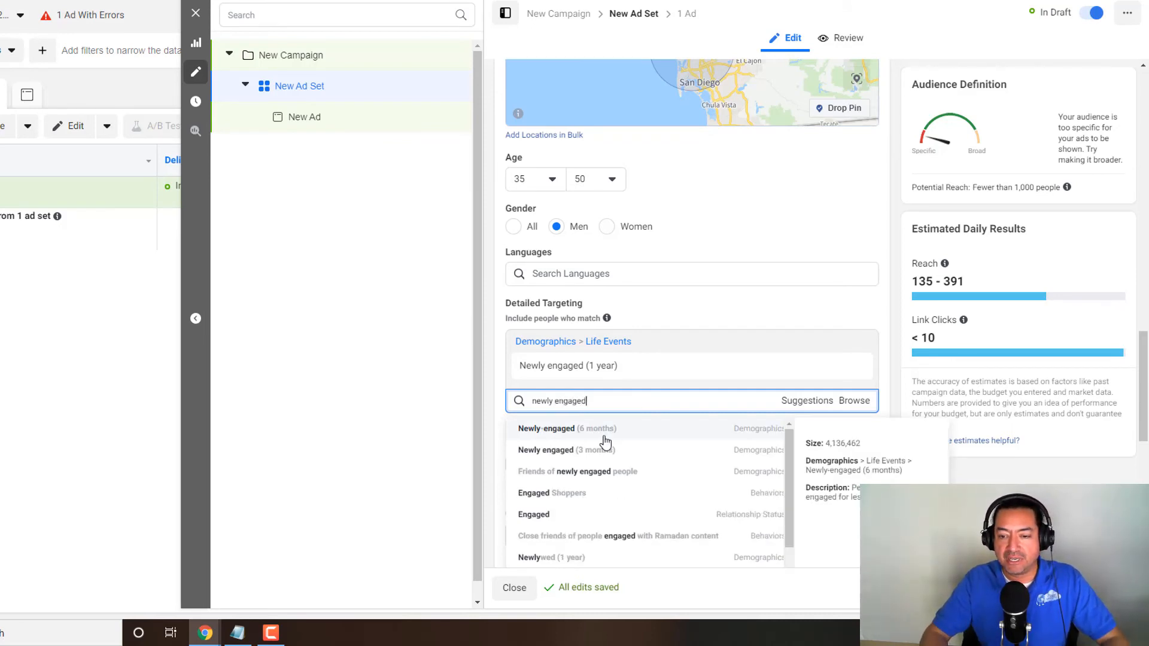
{"action": "left_click", "coordinate": [767, 436]}
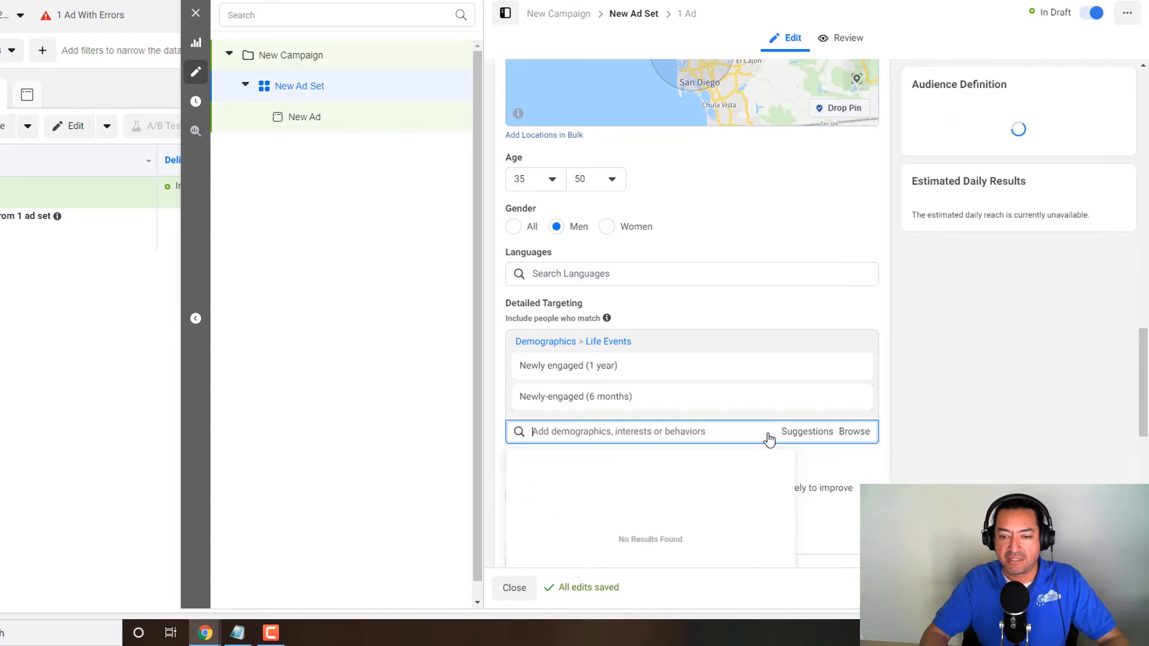
- Search the detailed targeting for "engaged" and add Newly engaged (3 months)
{"action": "left_click", "coordinate": [716, 432]}
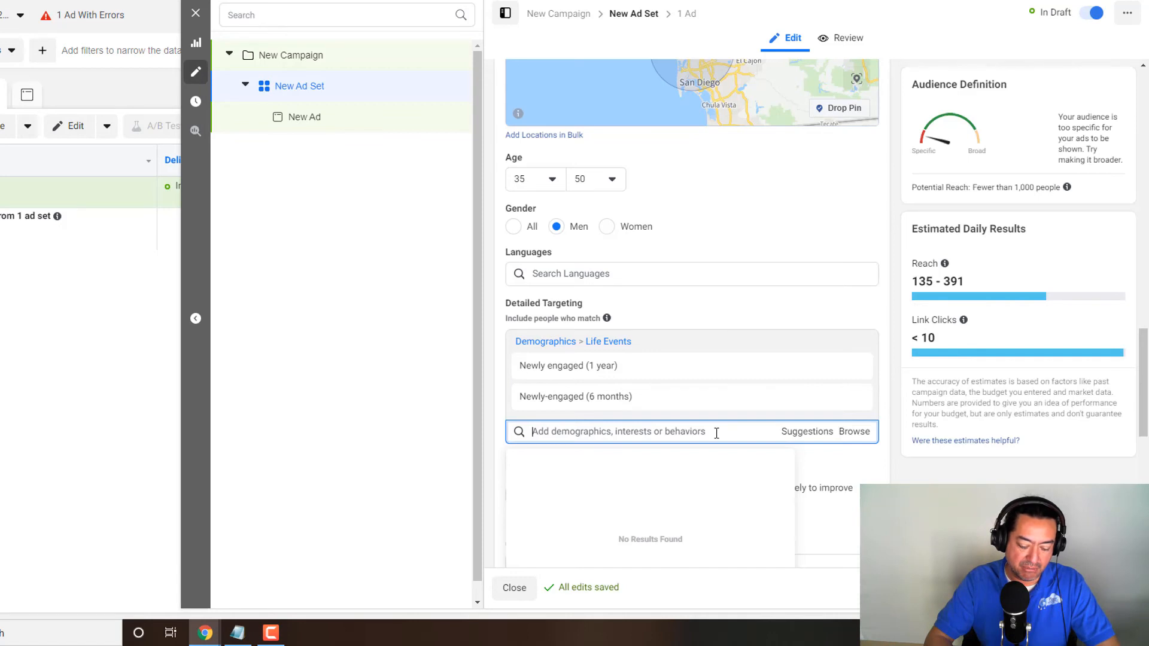
{"action": "type", "text": "engag"}
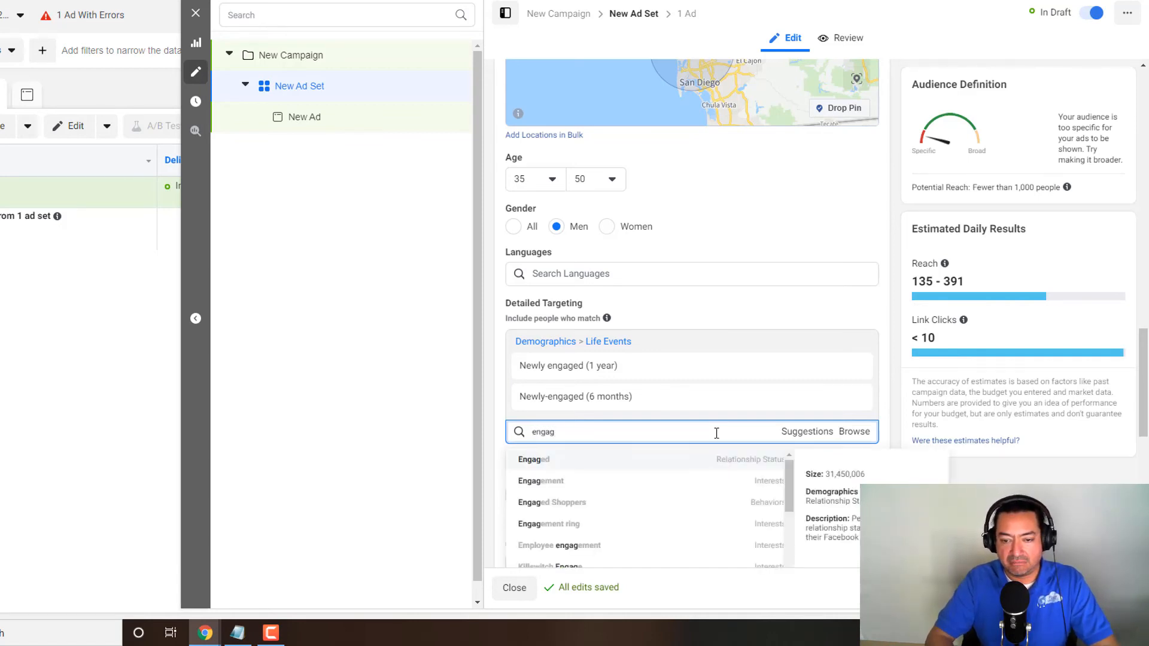
{"action": "type", "text": "ed"}
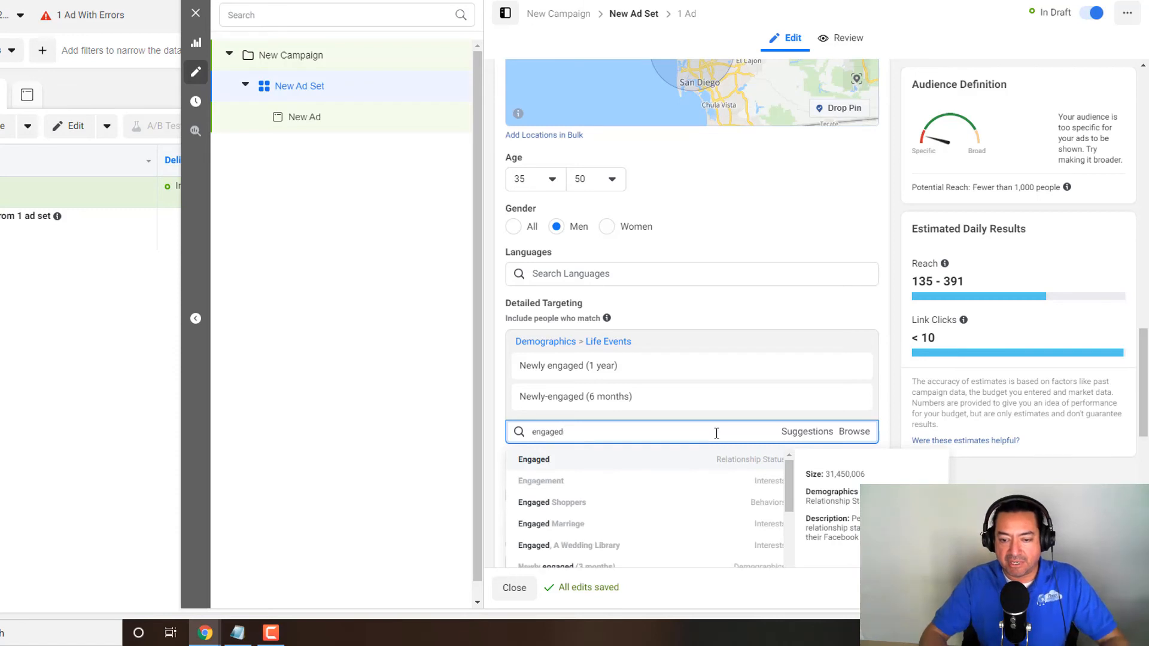
{"action": "left_click", "coordinate": [772, 566]}
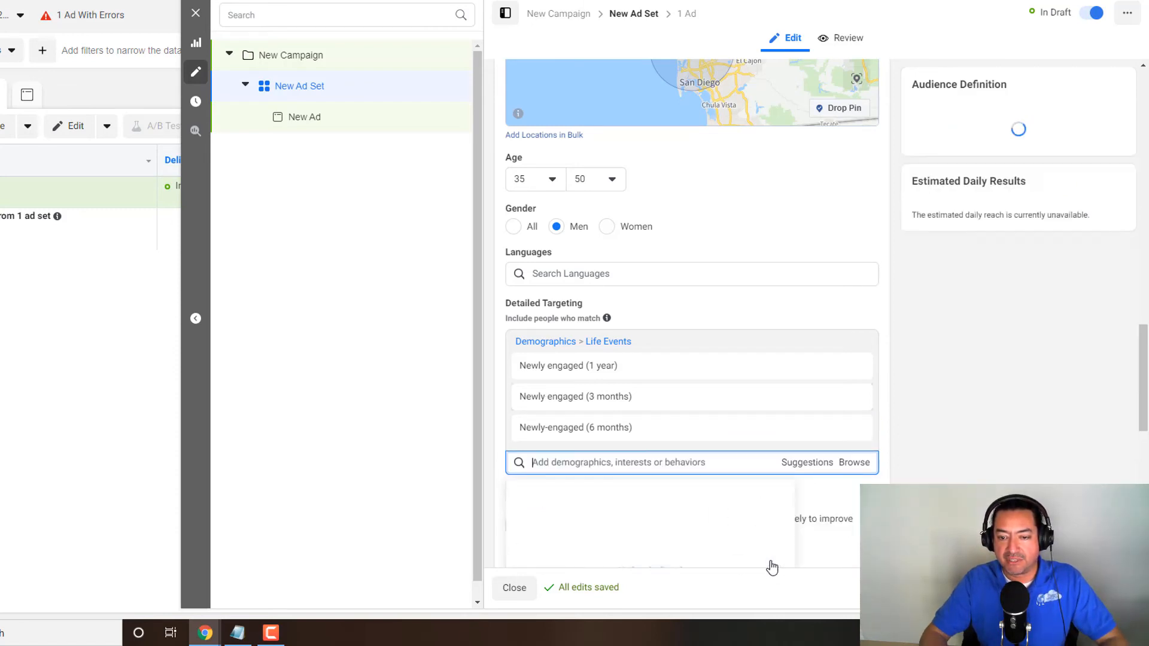
{"action": "mouse_move", "coordinate": [653, 432]}
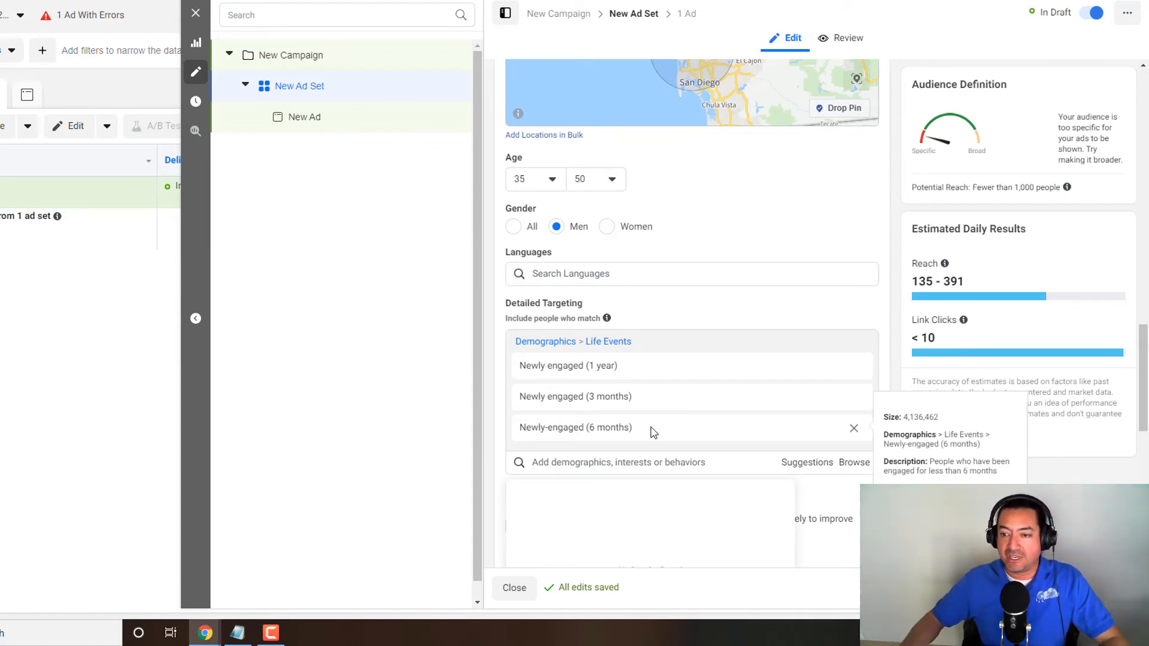
- Remove the whole Demographics > Life Events group from the men's detailed targeting
{"action": "left_click", "coordinate": [731, 323]}
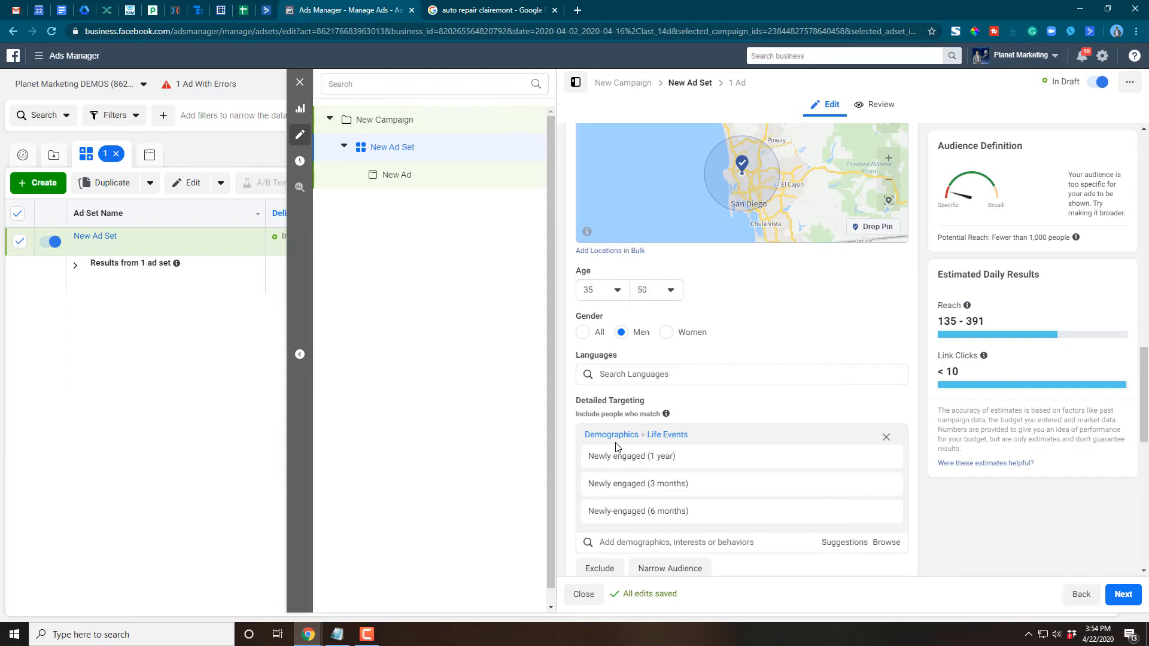
{"action": "left_click", "coordinate": [886, 438]}
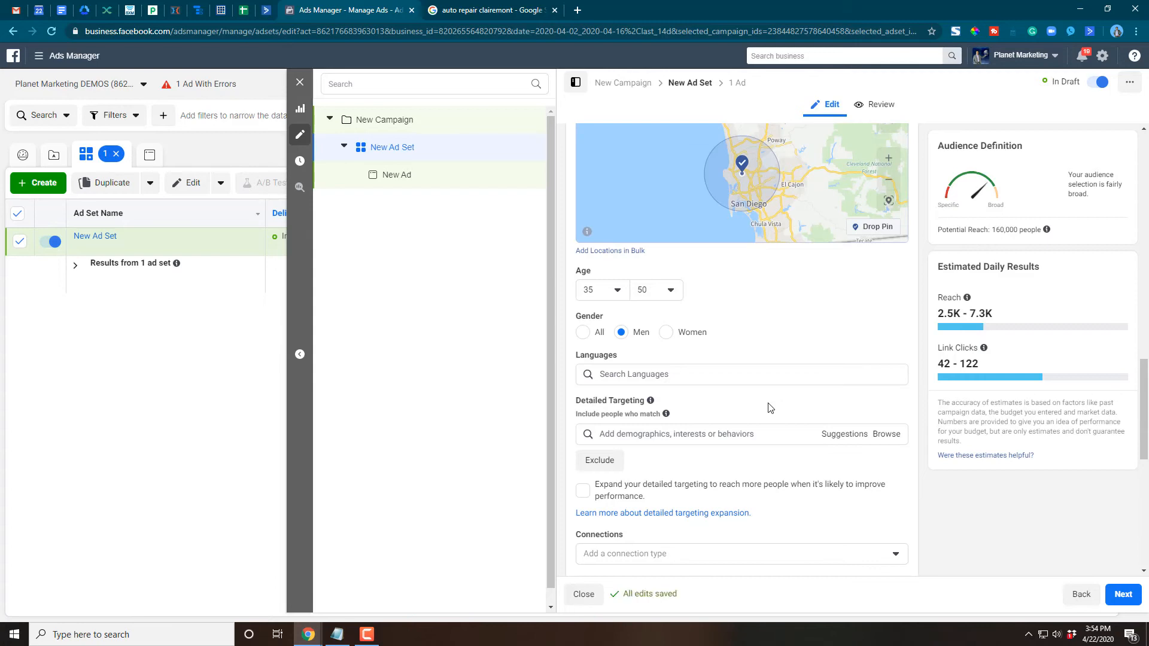
- Set the minimum age of the San Diego audience to 22
{"action": "scroll", "coordinate": [747, 299], "scroll_direction": "up", "scroll_amount": 1}
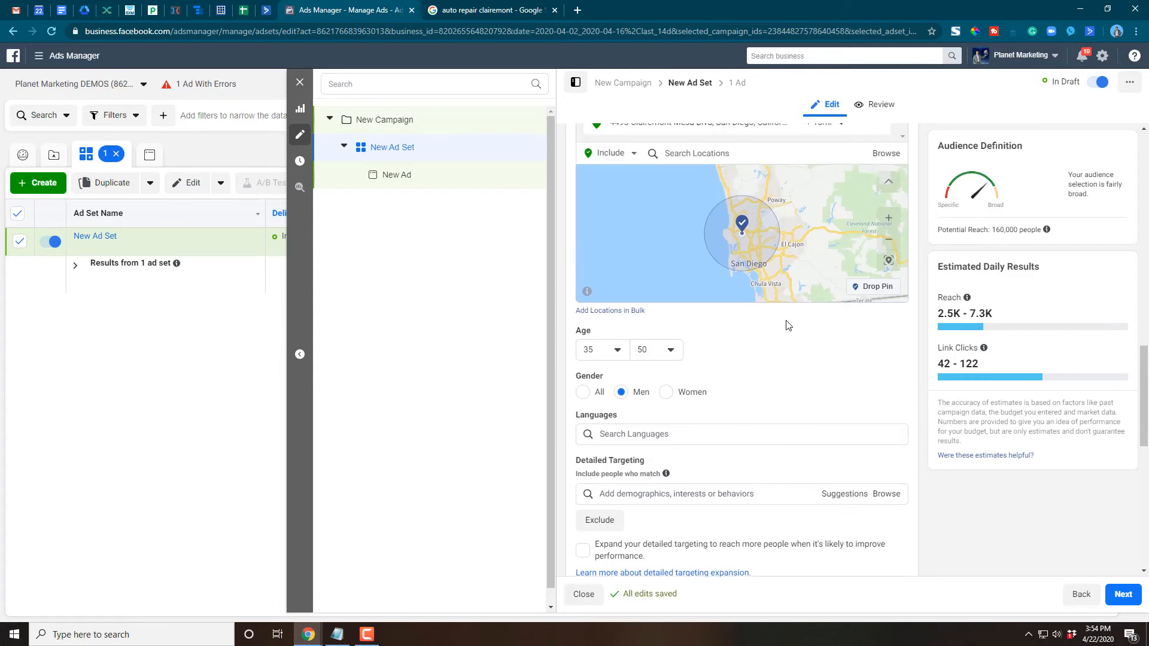
{"action": "scroll", "coordinate": [772, 383], "scroll_direction": "up", "scroll_amount": 1}
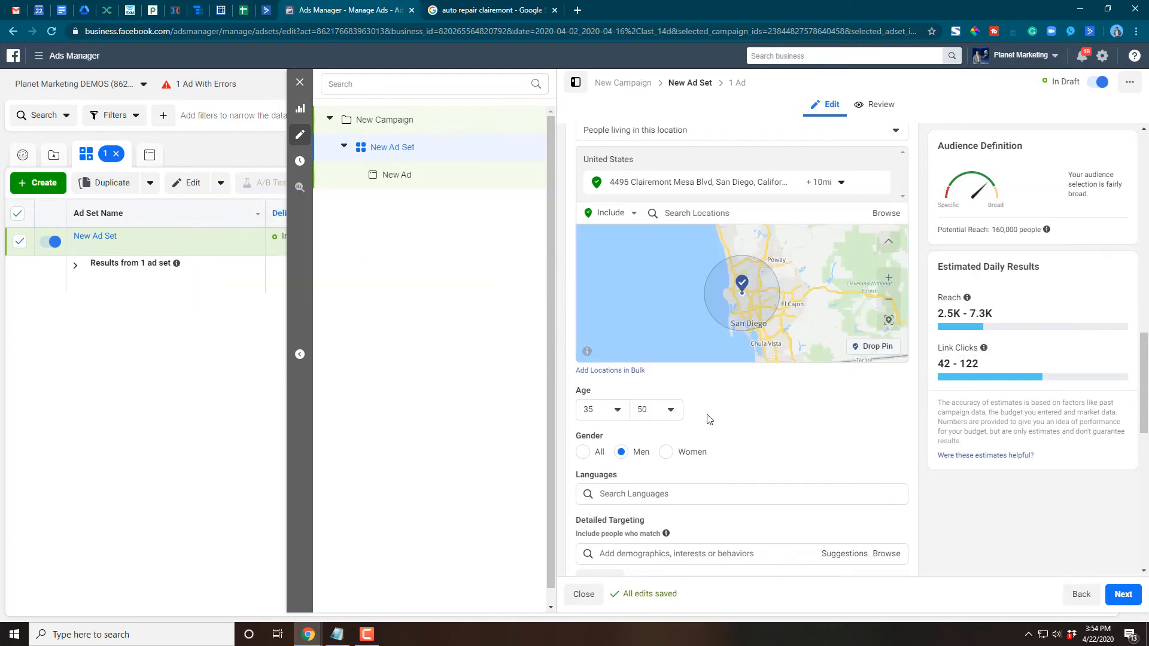
{"action": "scroll", "coordinate": [712, 417], "scroll_direction": "down", "scroll_amount": 1}
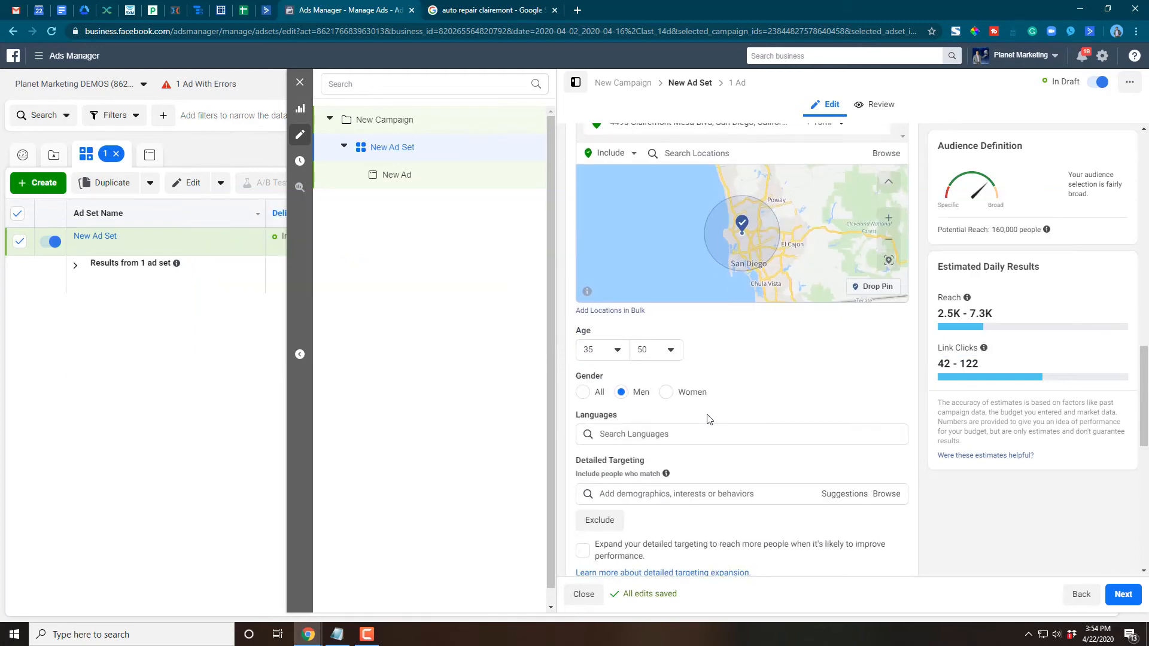
{"action": "left_click", "coordinate": [616, 351]}
{"action": "scroll", "coordinate": [618, 419], "scroll_direction": "up", "scroll_amount": 2}
{"action": "scroll", "coordinate": [617, 422], "scroll_direction": "up", "scroll_amount": 3}
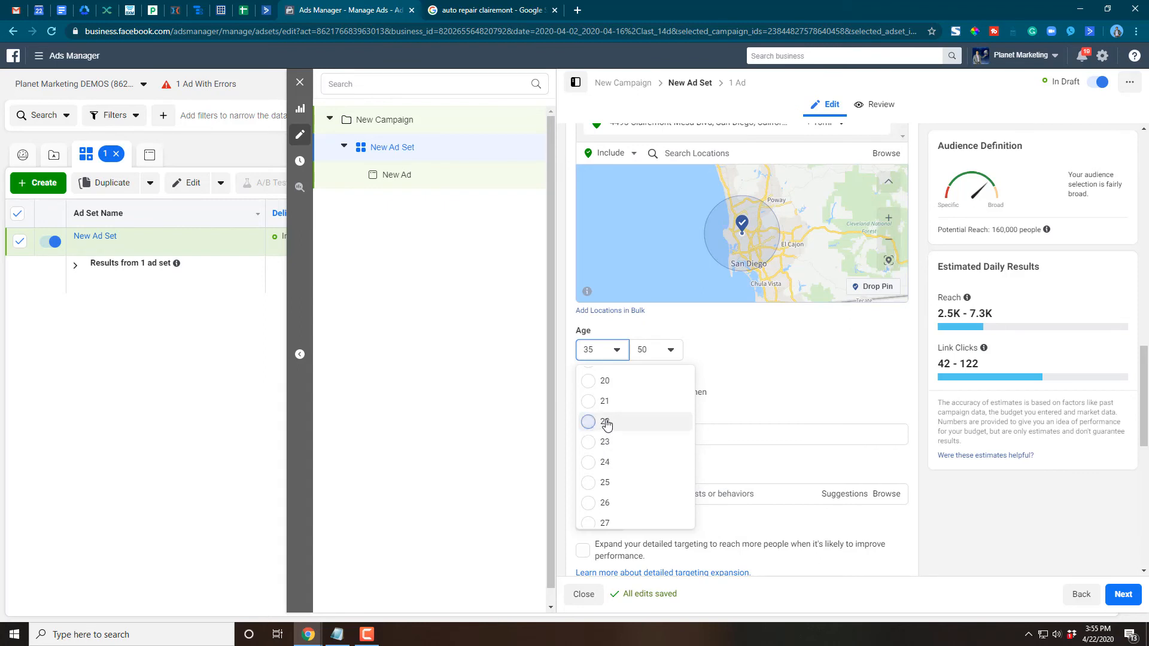
{"action": "left_click", "coordinate": [605, 422]}
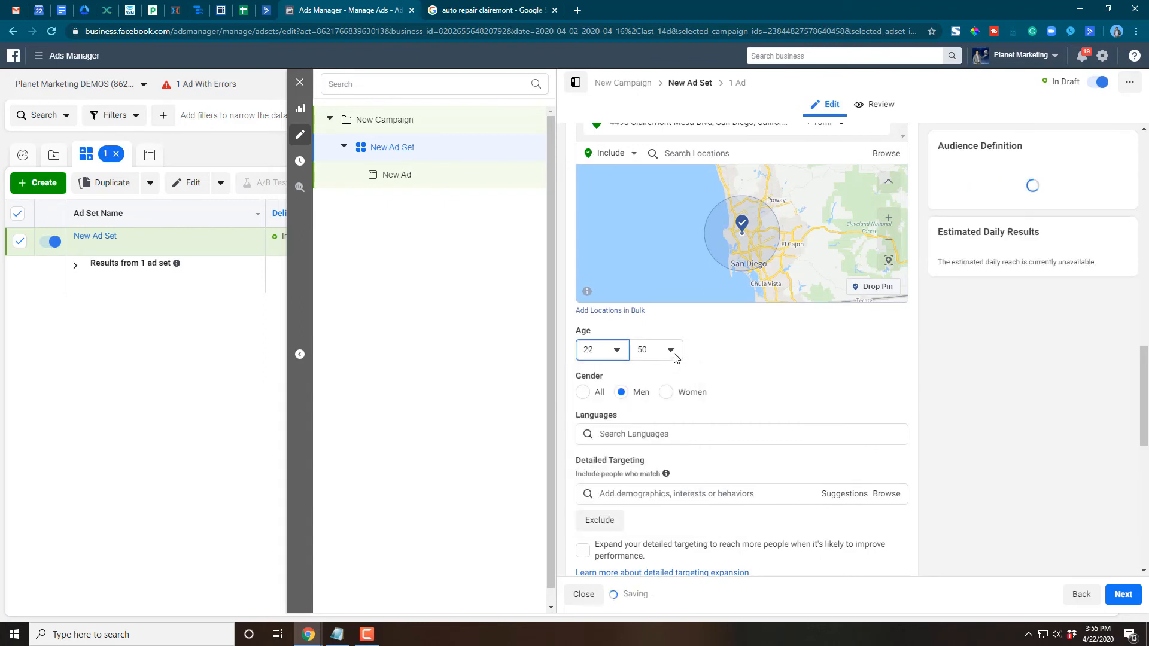
- Set the audience's maximum age to 30 and its gender to Women
{"action": "left_click", "coordinate": [672, 352]}
{"action": "left_click", "coordinate": [672, 354]}
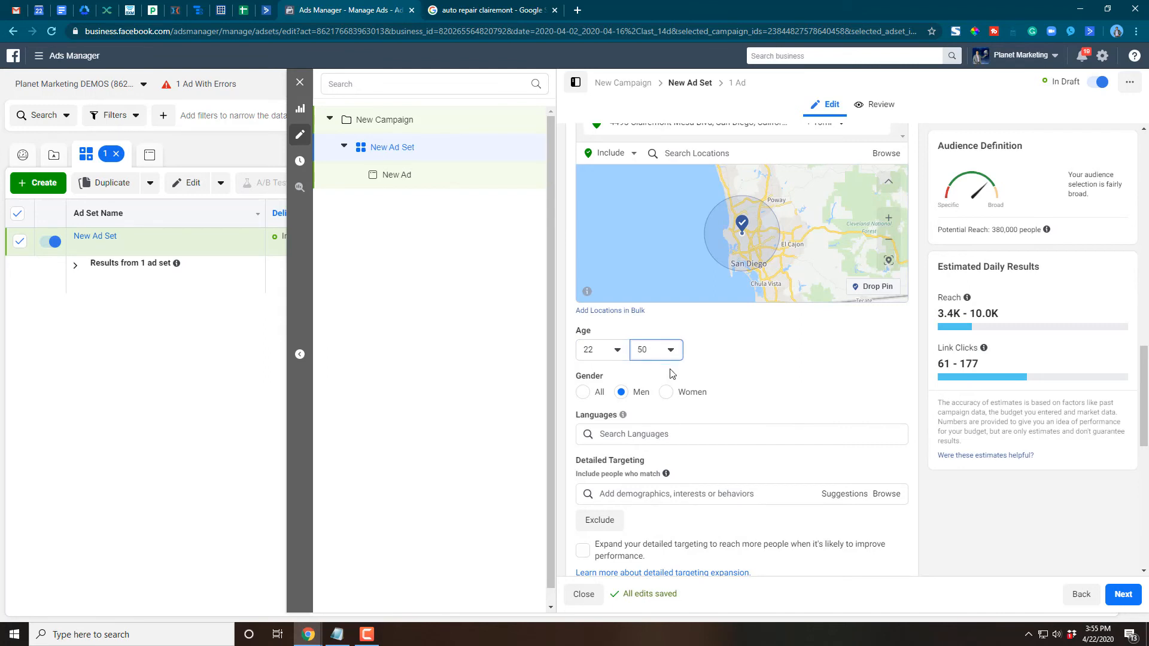
{"action": "left_click", "coordinate": [669, 355]}
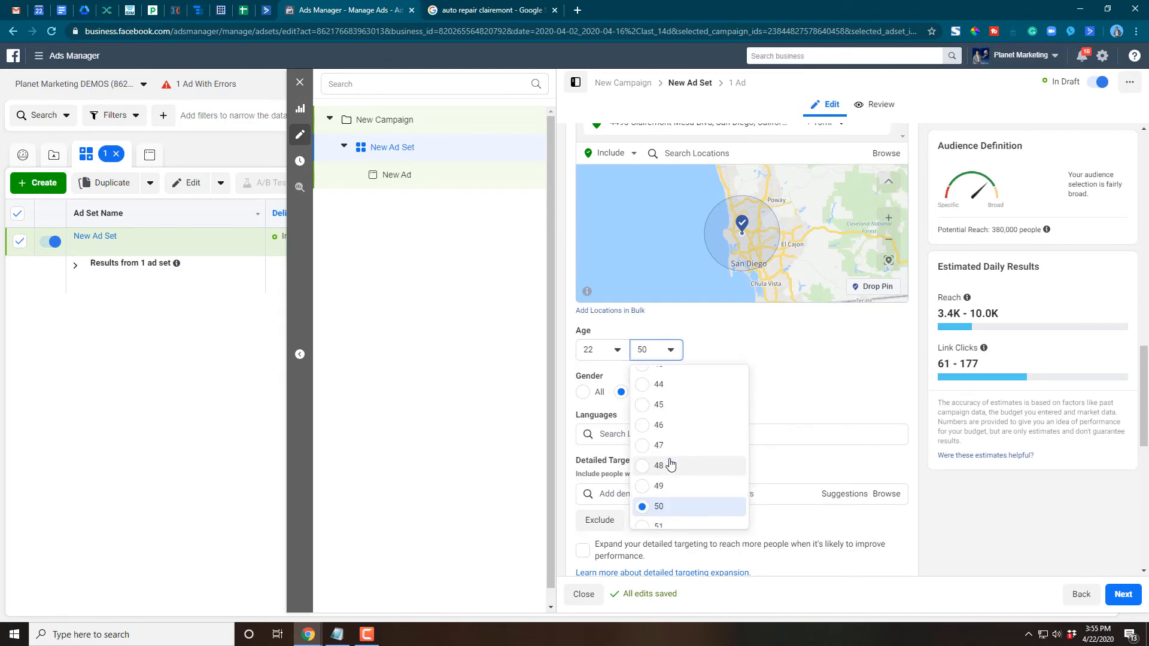
{"action": "scroll", "coordinate": [670, 466], "scroll_direction": "up", "scroll_amount": 1}
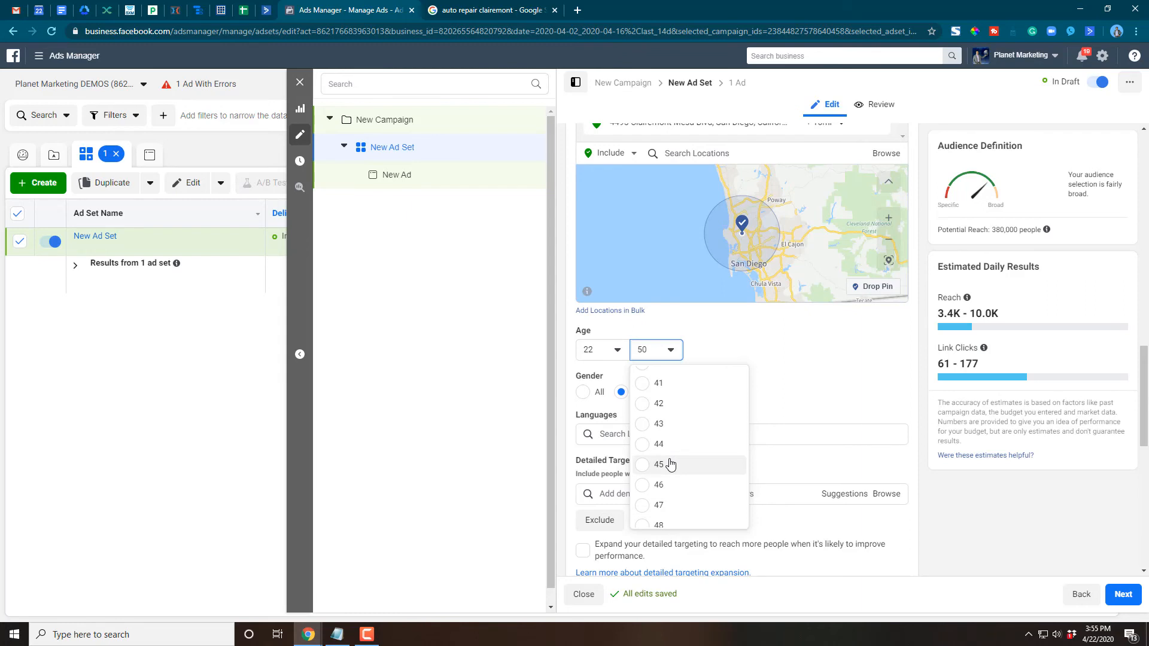
{"action": "scroll", "coordinate": [652, 443], "scroll_direction": "up", "scroll_amount": 1}
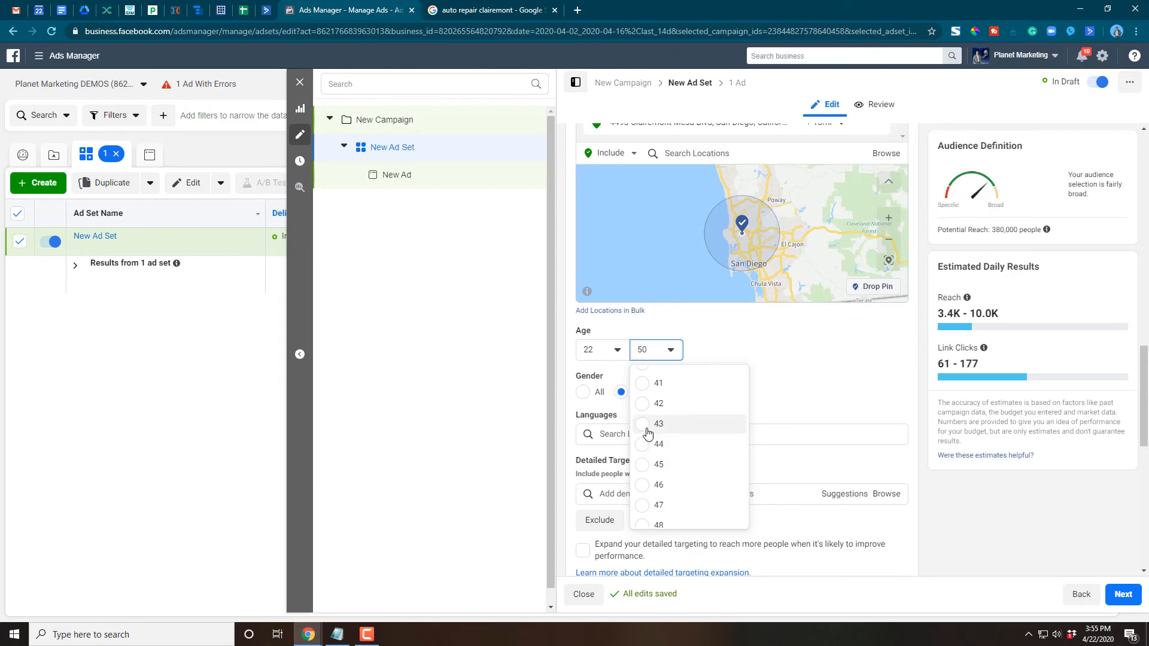
{"action": "scroll", "coordinate": [648, 432], "scroll_direction": "up", "scroll_amount": 3}
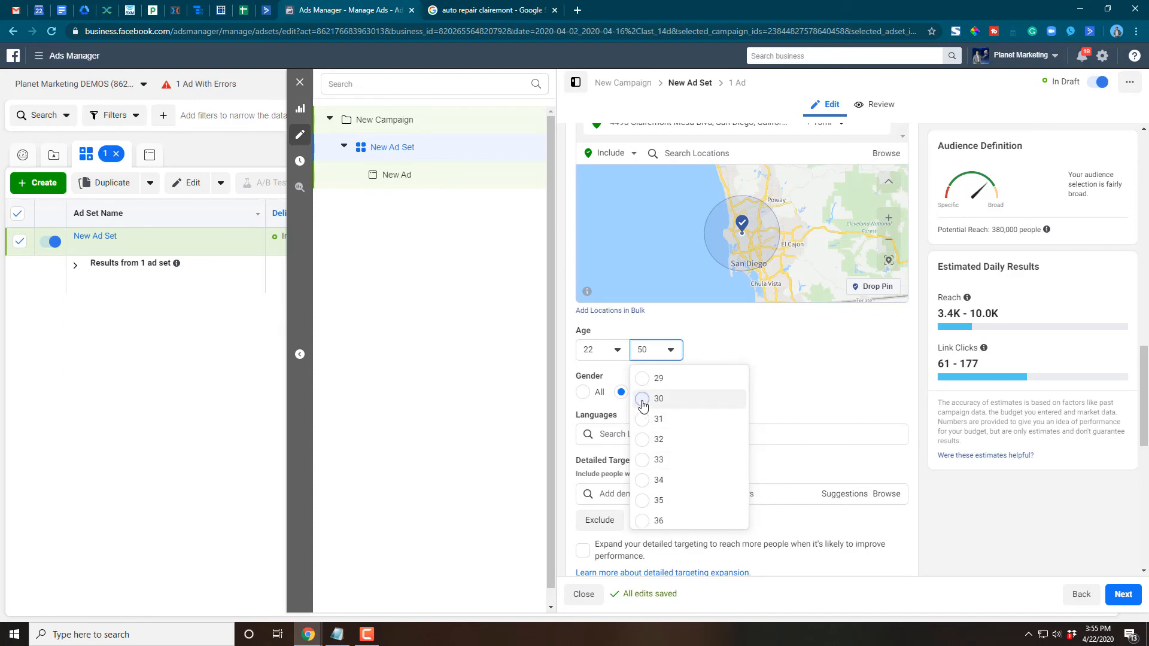
{"action": "left_click", "coordinate": [647, 399]}
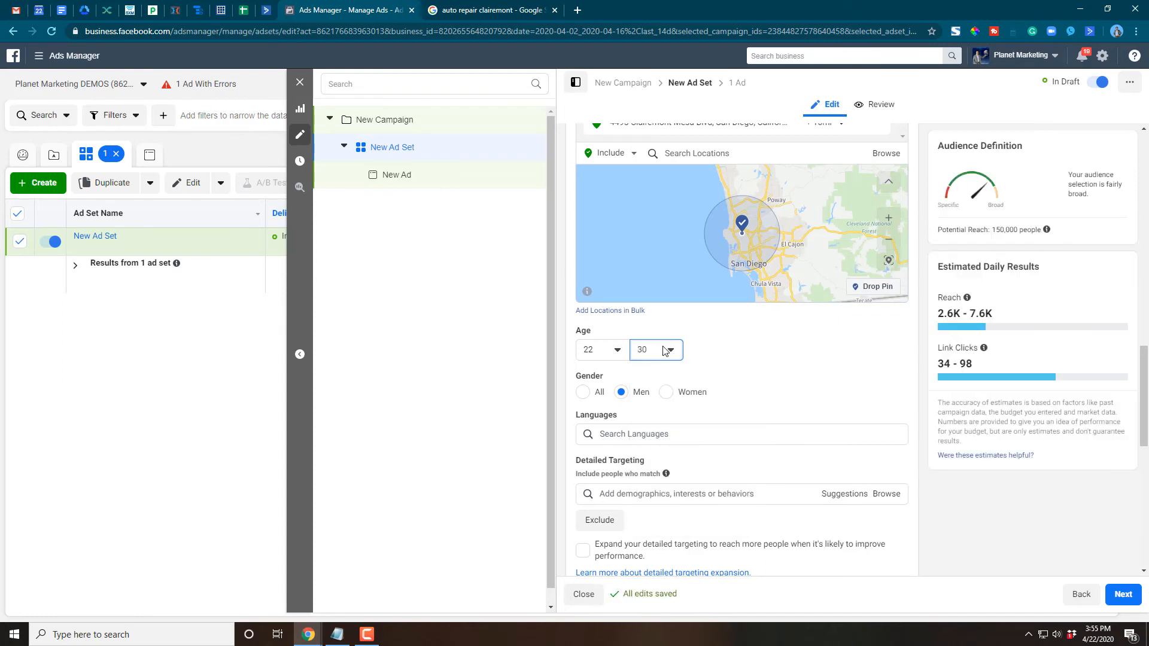
{"action": "left_click", "coordinate": [682, 397]}
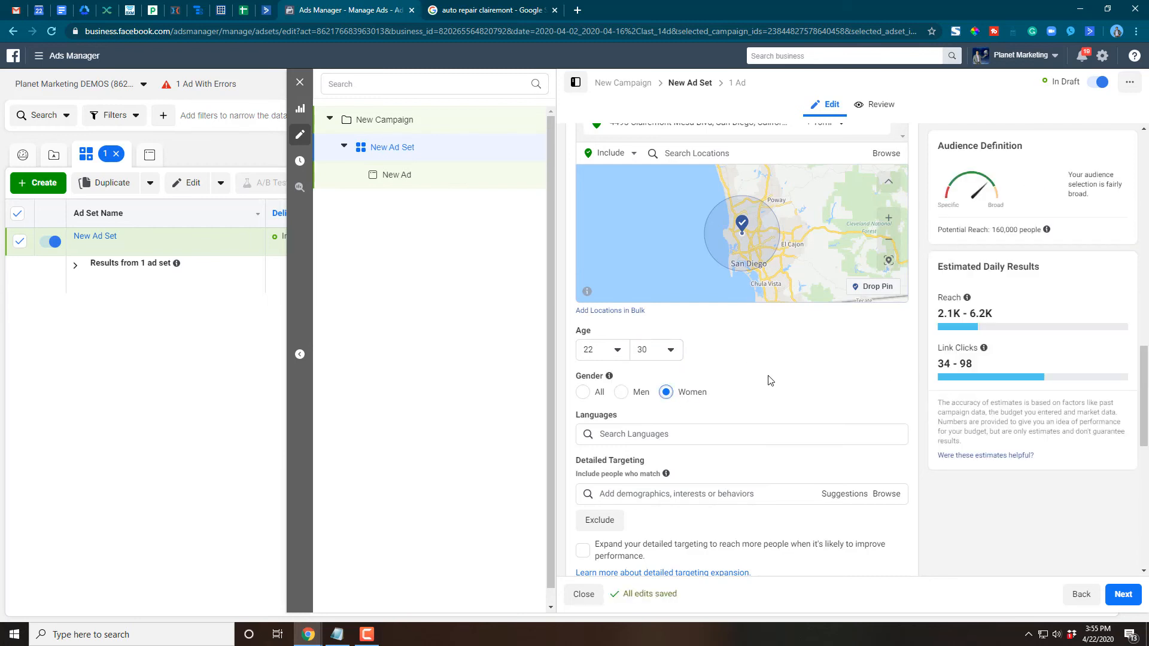
- Add the relationship status Engaged, under Demographics > Relationship, to the women's detailed targeting
{"action": "scroll", "coordinate": [772, 383], "scroll_direction": "down", "scroll_amount": 2}
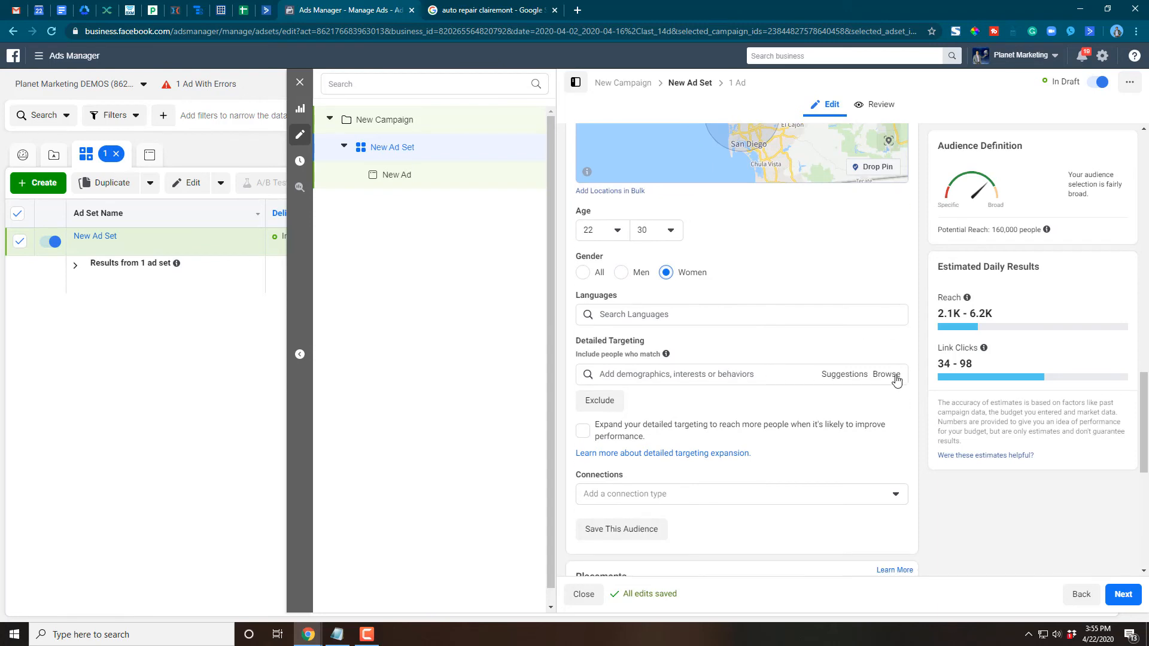
{"action": "left_click", "coordinate": [895, 380]}
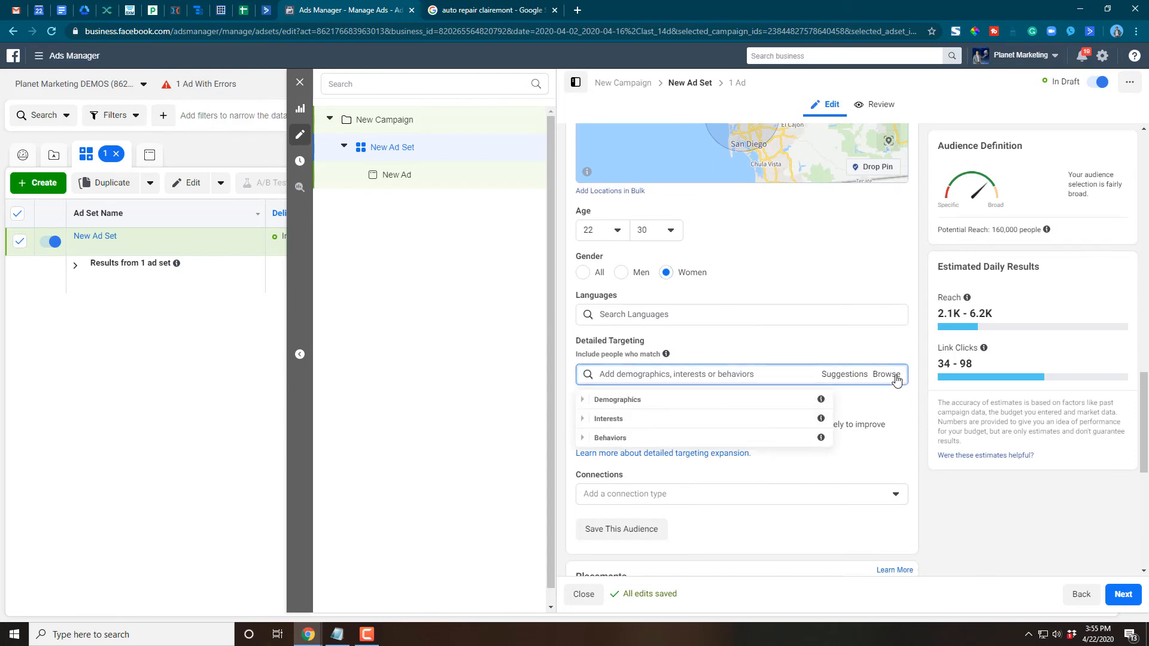
{"action": "left_click", "coordinate": [586, 406]}
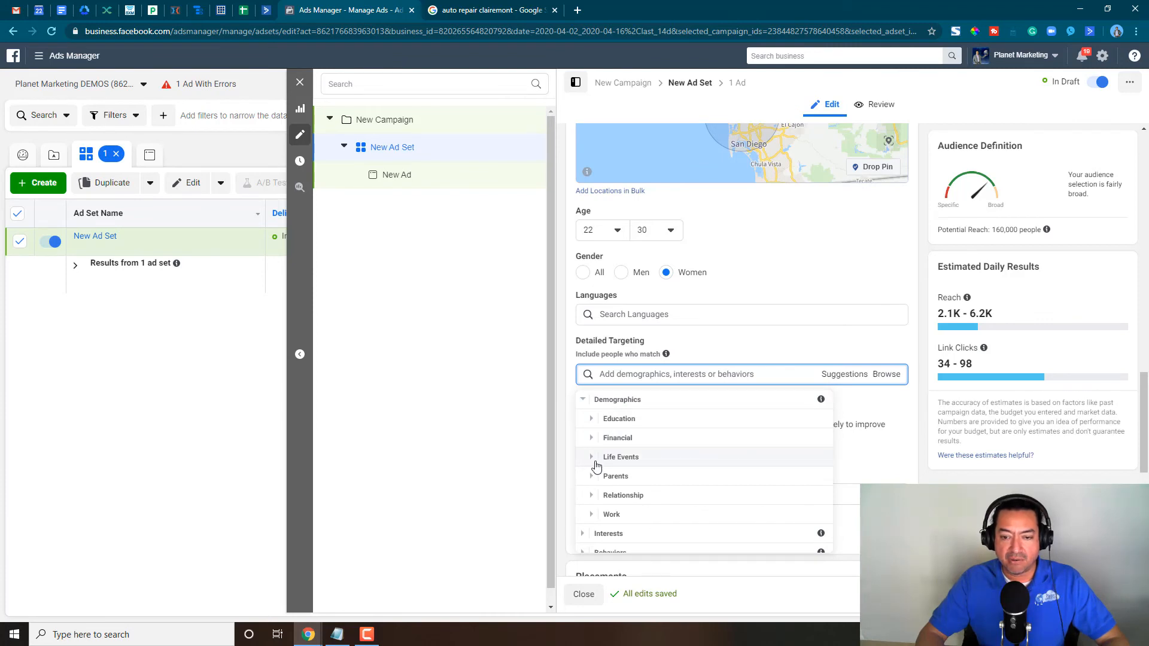
{"action": "left_click", "coordinate": [595, 495]}
{"action": "left_click", "coordinate": [605, 427]}
{"action": "scroll", "coordinate": [717, 429], "scroll_direction": "down", "scroll_amount": 3}
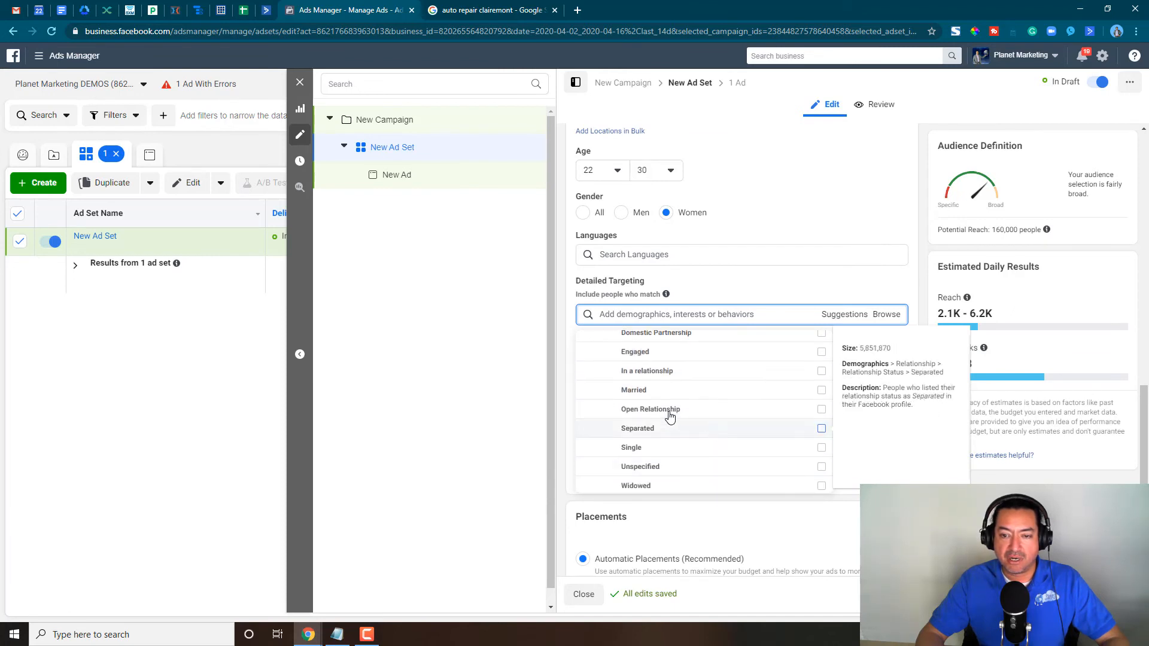
{"action": "scroll", "coordinate": [669, 415], "scroll_direction": "up", "scroll_amount": 1}
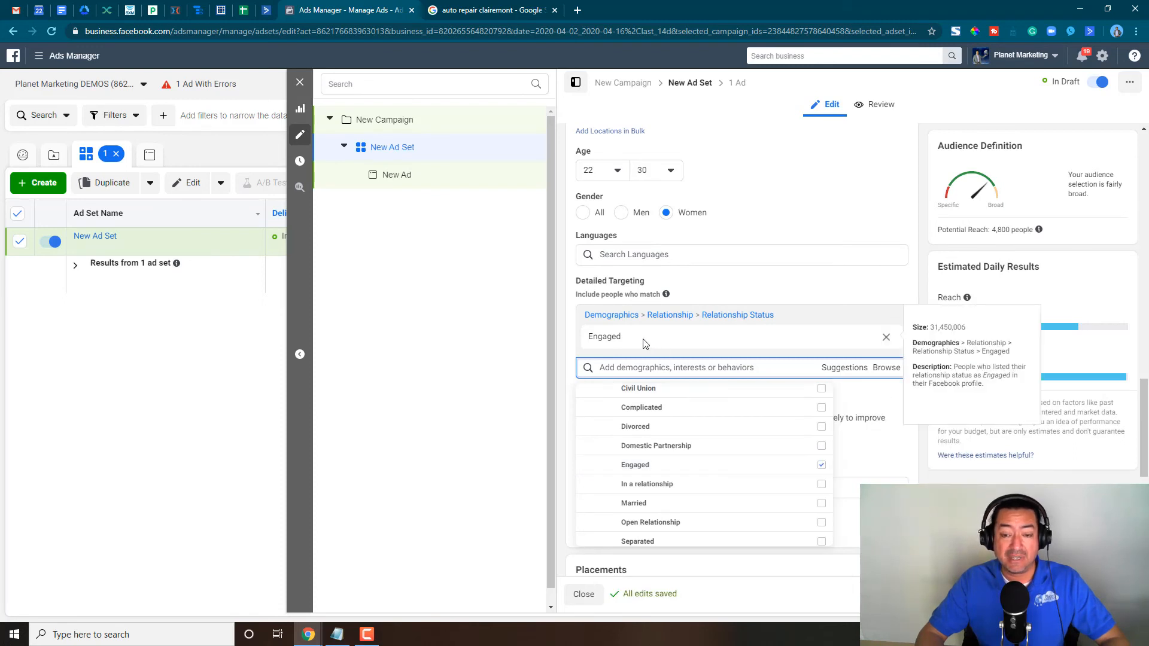
- Search the detailed targeting for "recently engaged", add Newly engaged (3 months), and remove the Engaged relationship status
{"action": "left_click", "coordinate": [638, 365]}
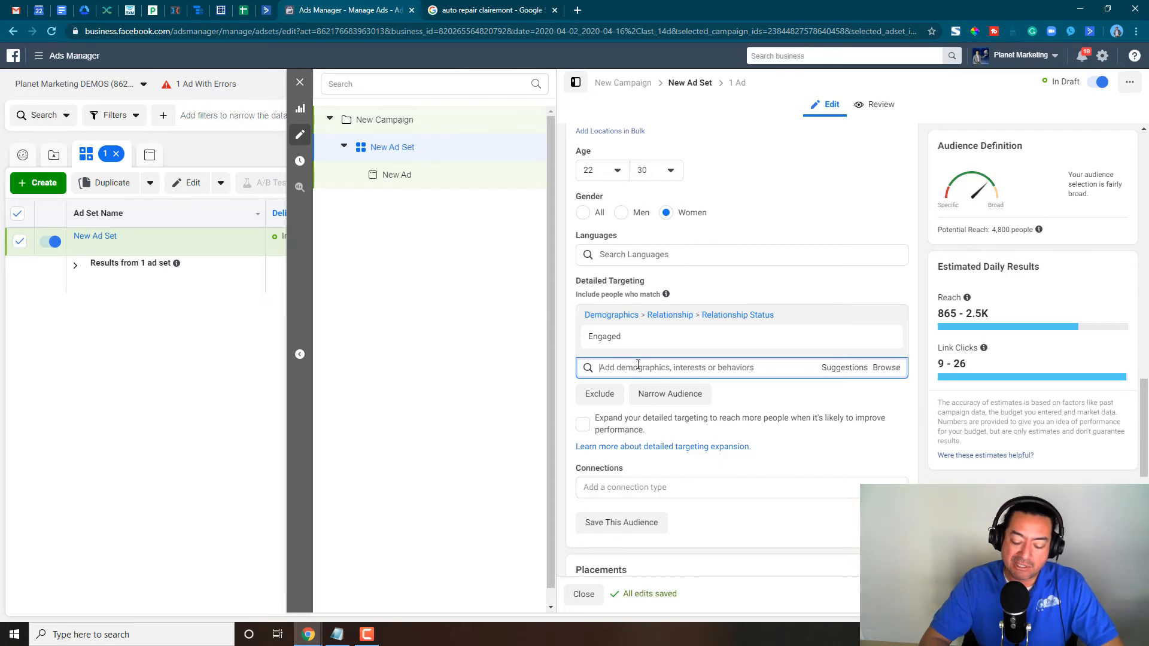
{"action": "type", "text": "recently en"}
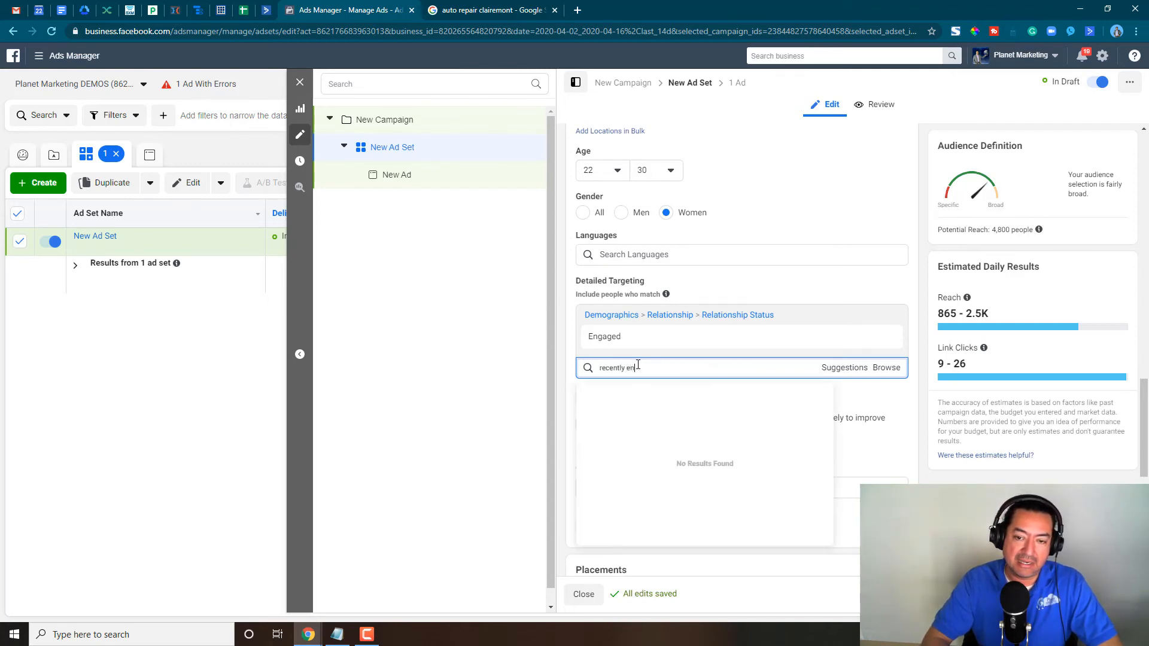
{"action": "type", "text": "gaged"}
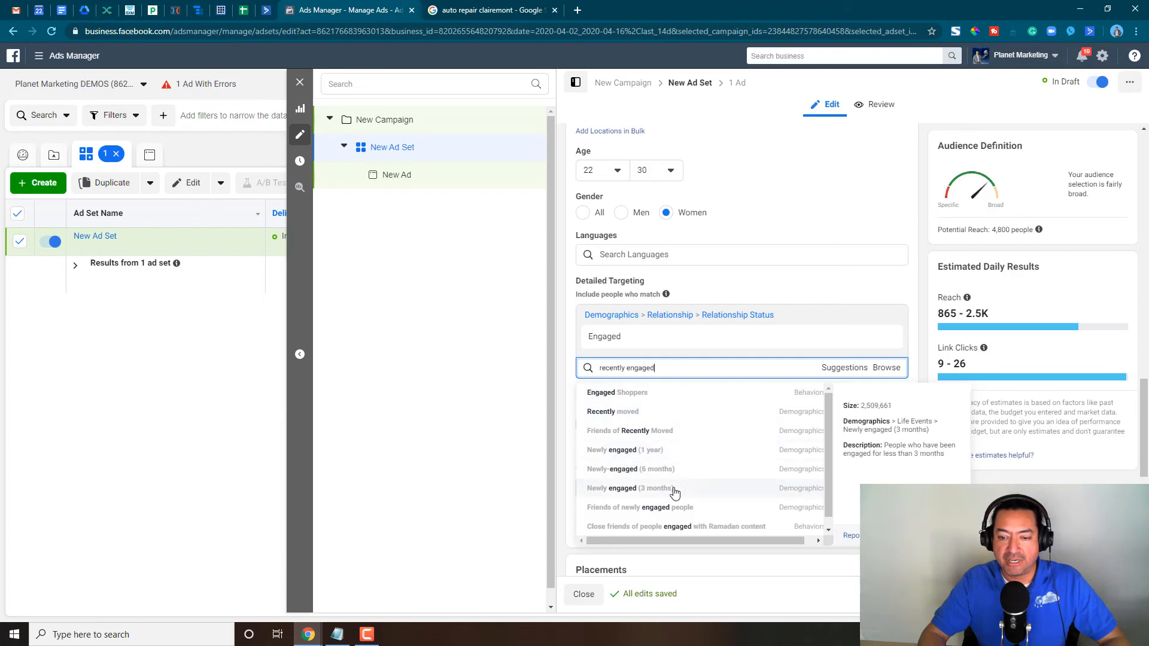
{"action": "left_click", "coordinate": [705, 492]}
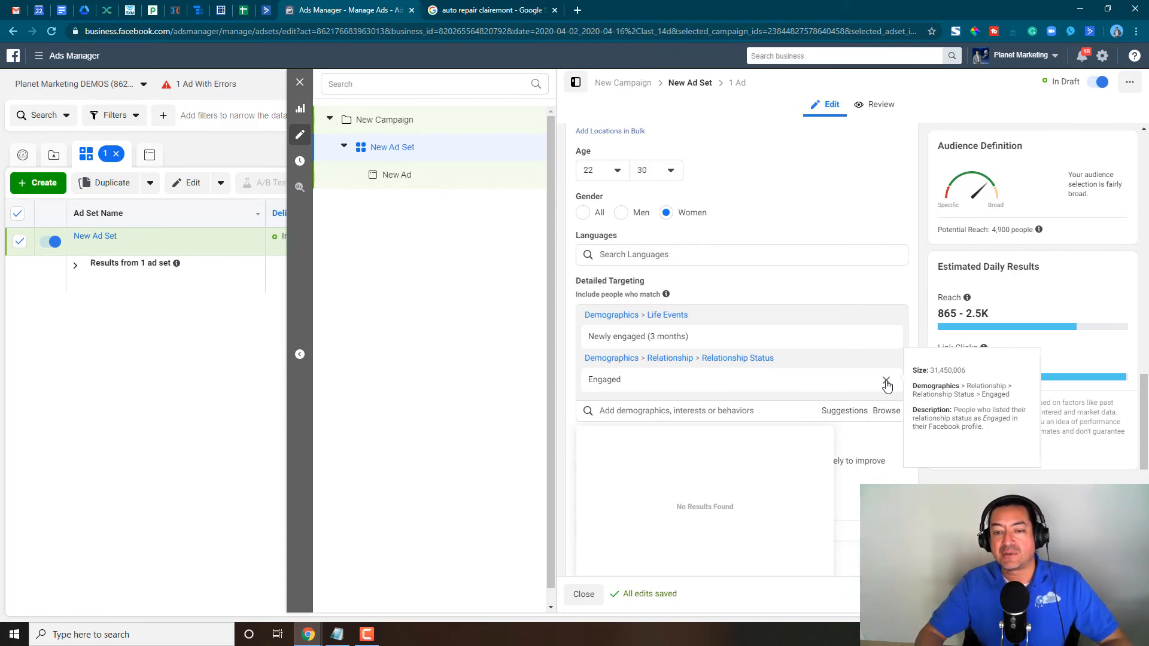
{"action": "left_click", "coordinate": [886, 382]}
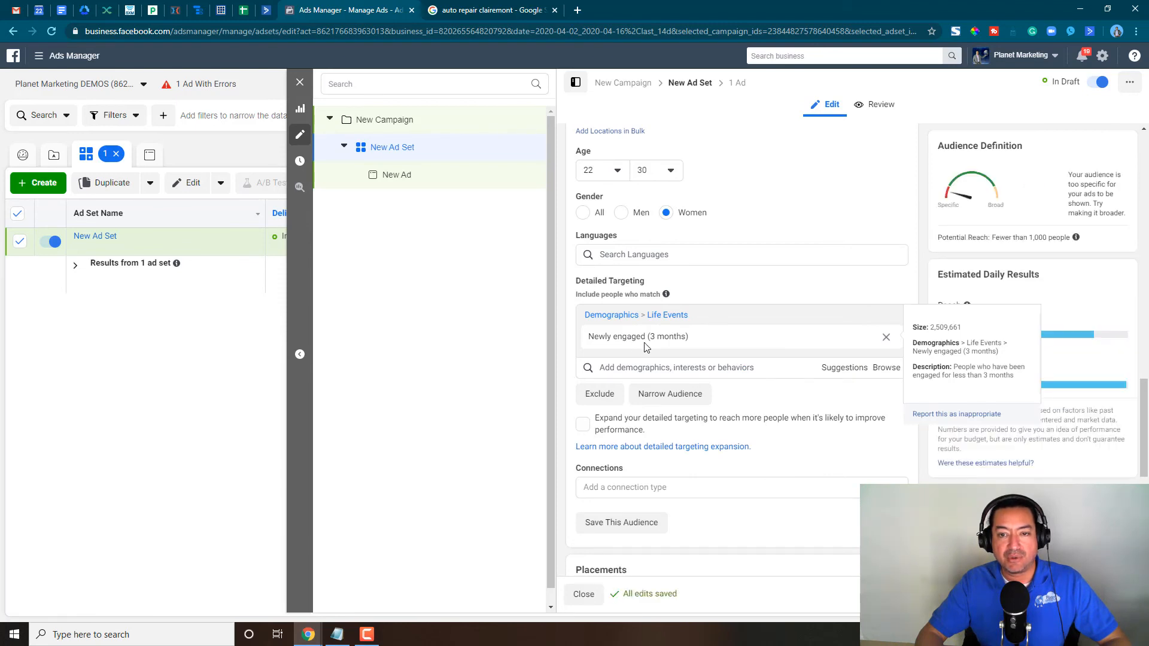
- Raise the maximum age of the newly engaged women's audience to 65+
{"action": "left_click", "coordinate": [654, 173]}
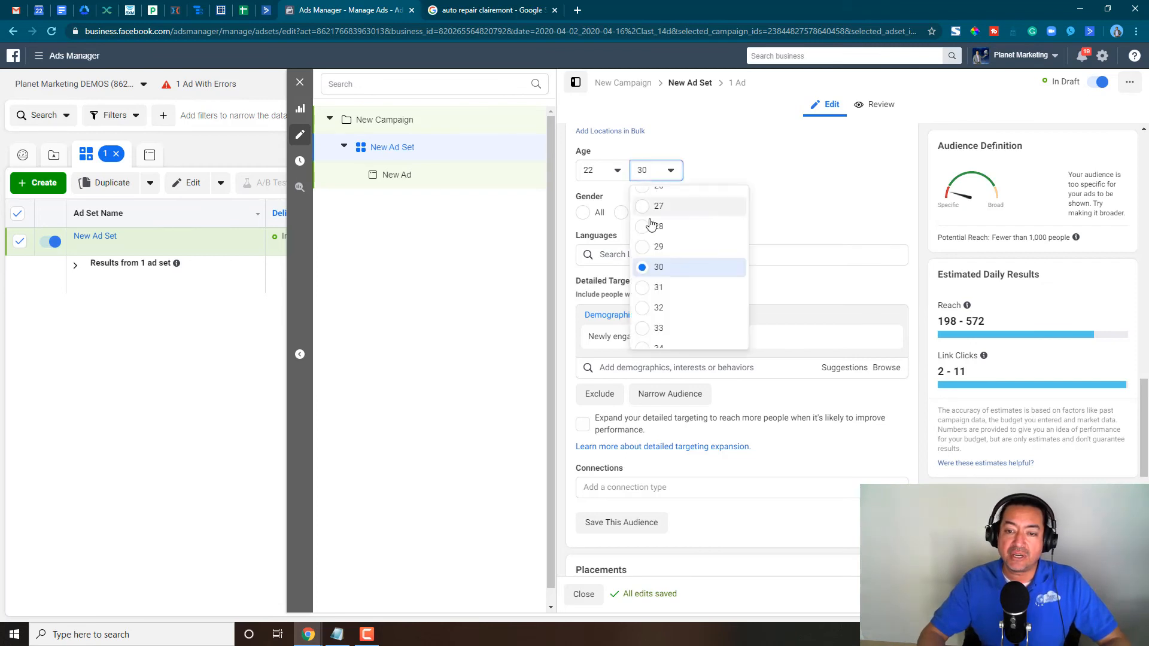
{"action": "left_click", "coordinate": [777, 257]}
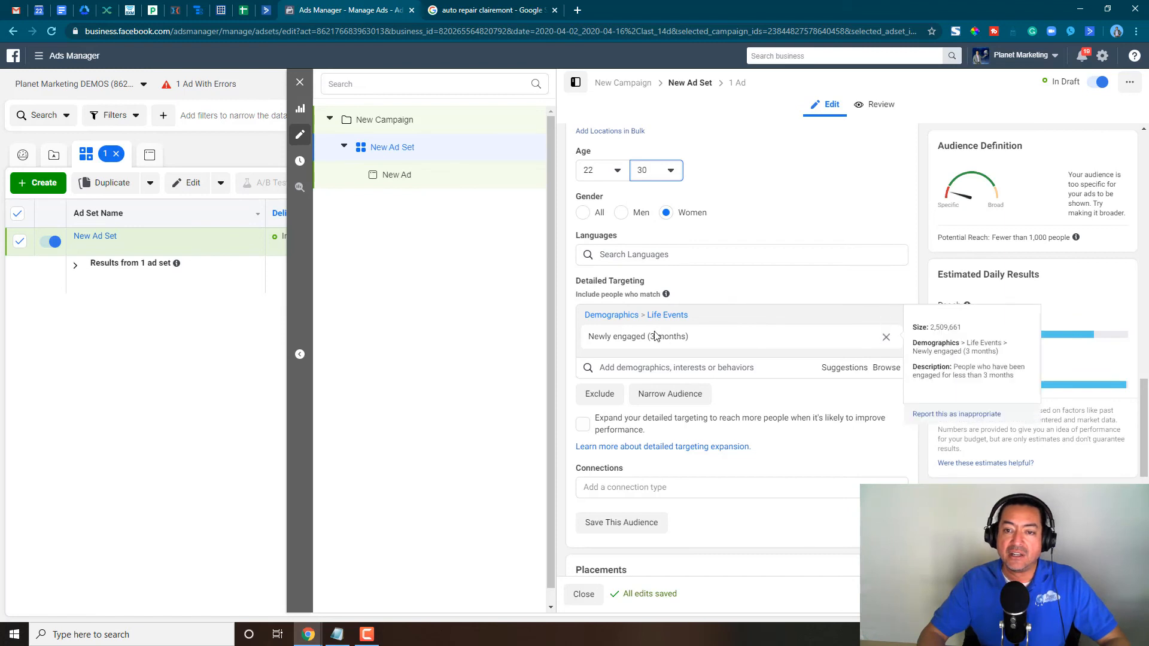
{"action": "left_click", "coordinate": [671, 173]}
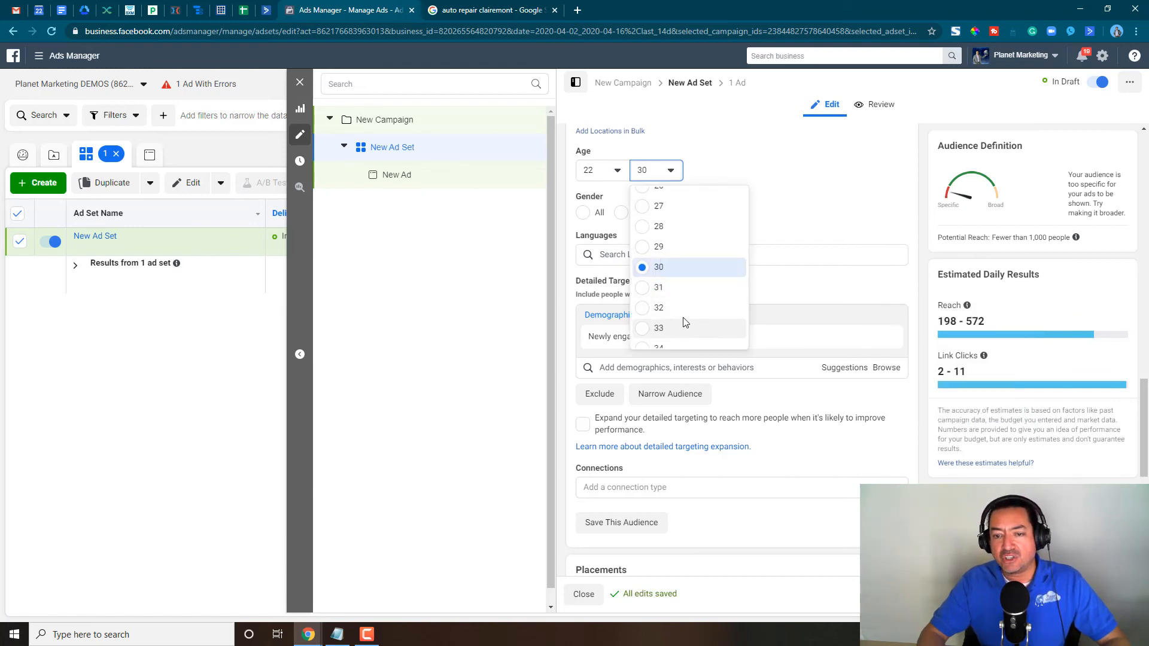
{"action": "scroll", "coordinate": [671, 315], "scroll_direction": "down", "scroll_amount": 2}
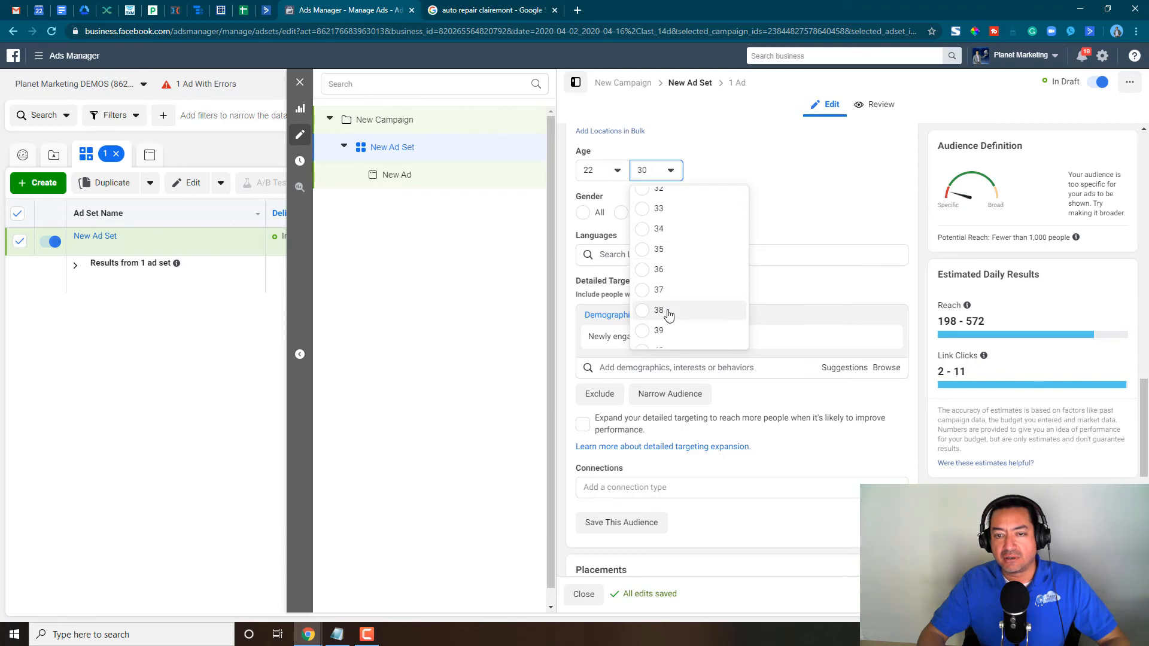
{"action": "scroll", "coordinate": [657, 292], "scroll_direction": "down", "scroll_amount": 10}
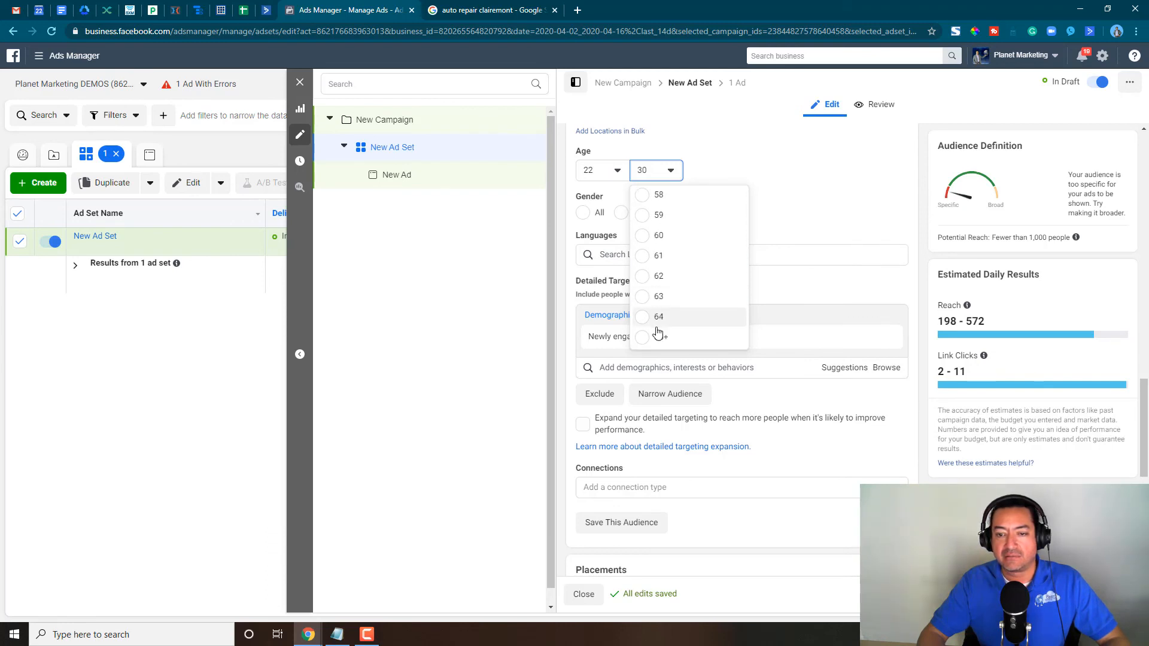
{"action": "left_click", "coordinate": [659, 337]}
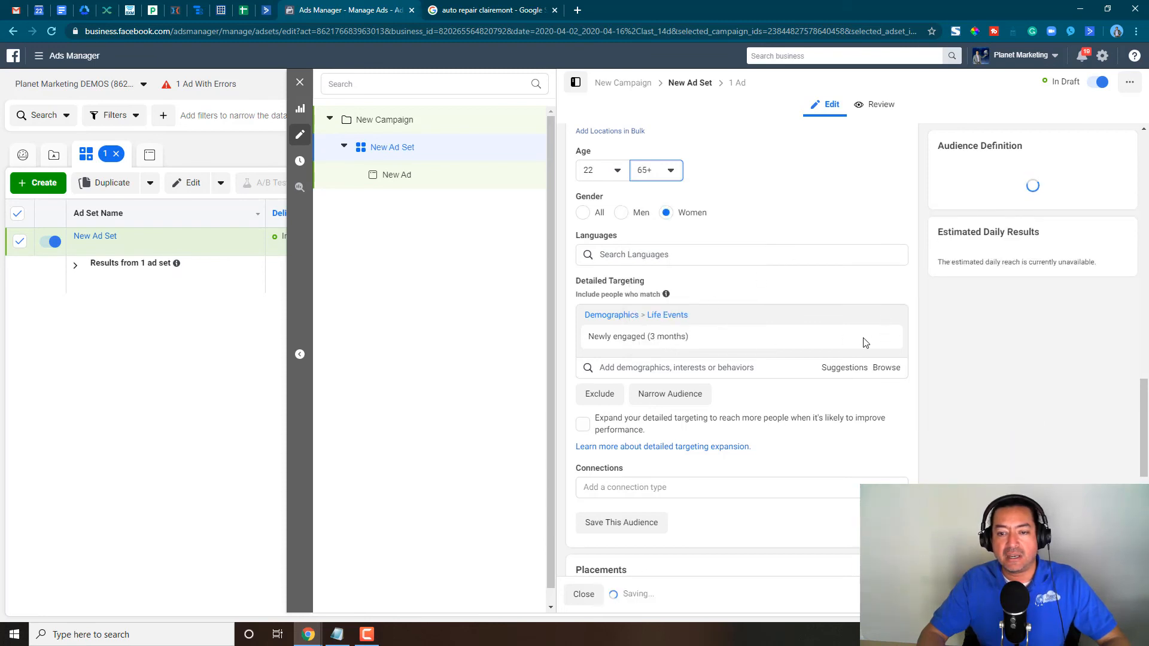
- Search the detailed targeting for "newly enga" and add Newly engaged (6 months) to the women's audience
{"action": "mouse_move", "coordinate": [885, 340]}
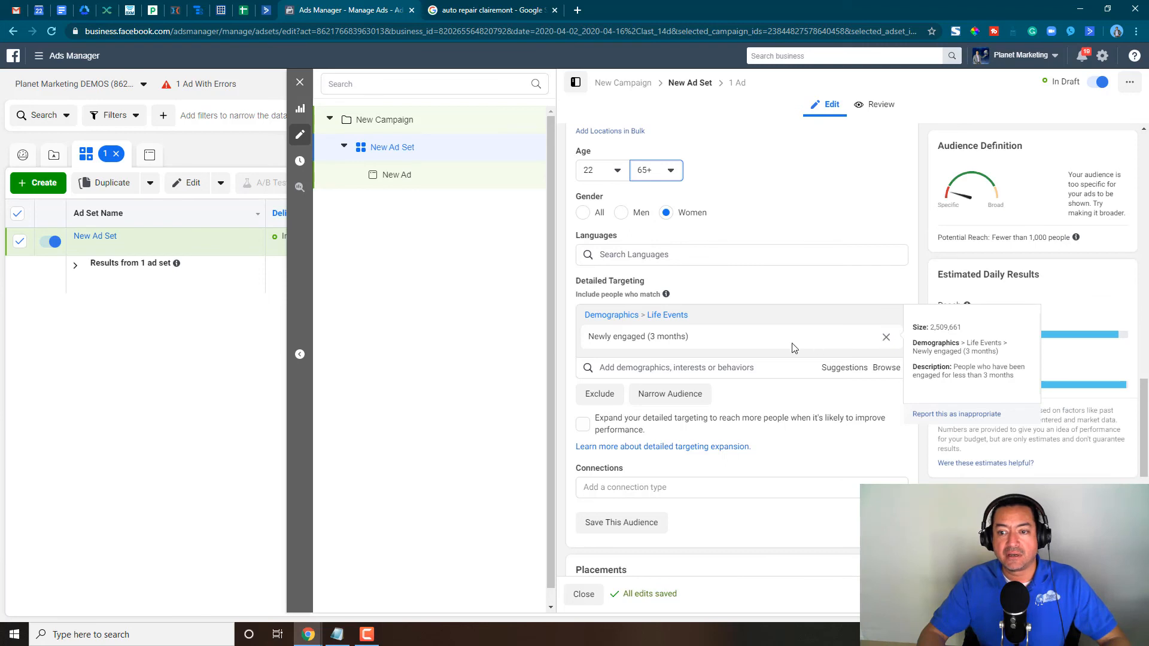
{"action": "mouse_move", "coordinate": [745, 353]}
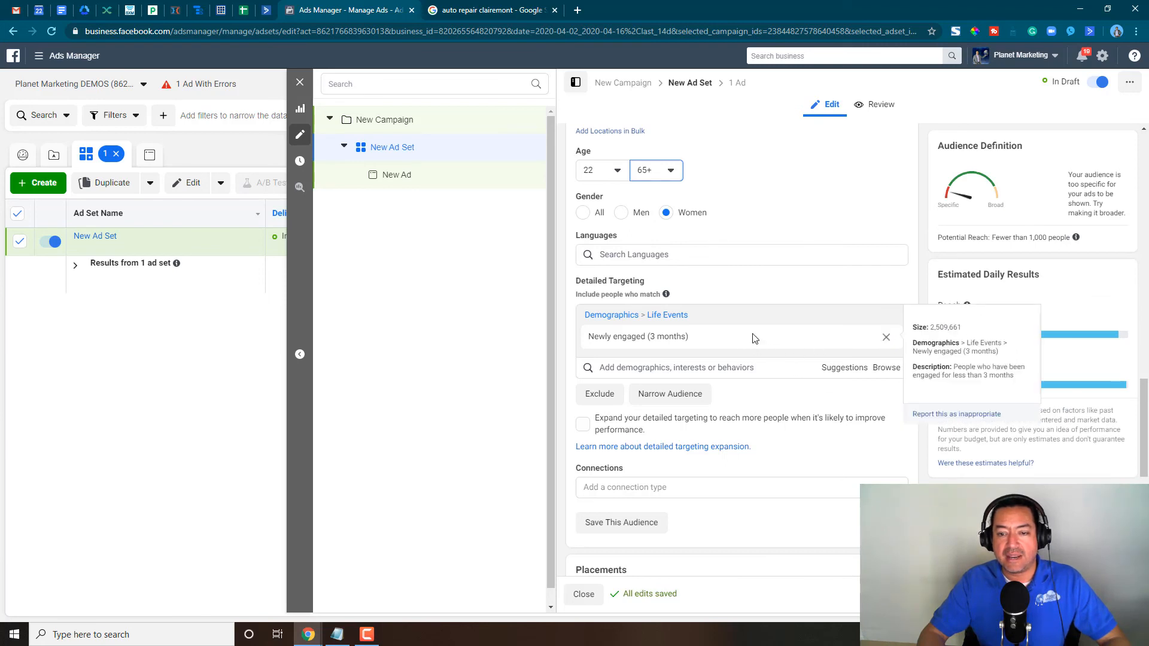
{"action": "left_click", "coordinate": [712, 366]}
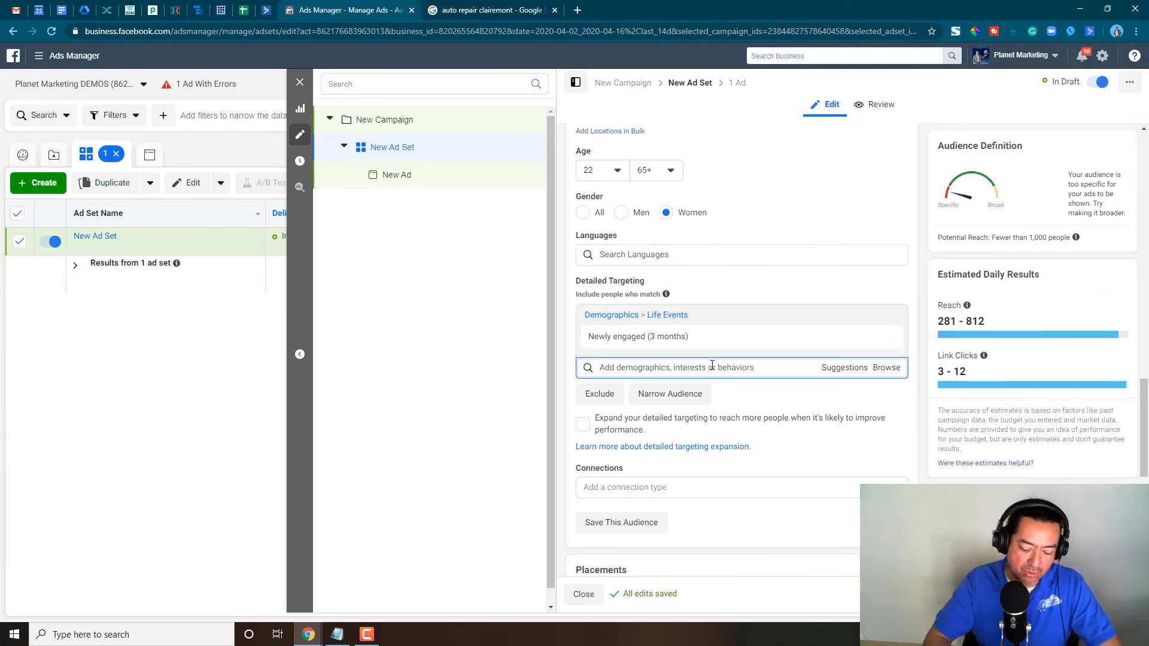
{"action": "type", "text": "newly enga"}
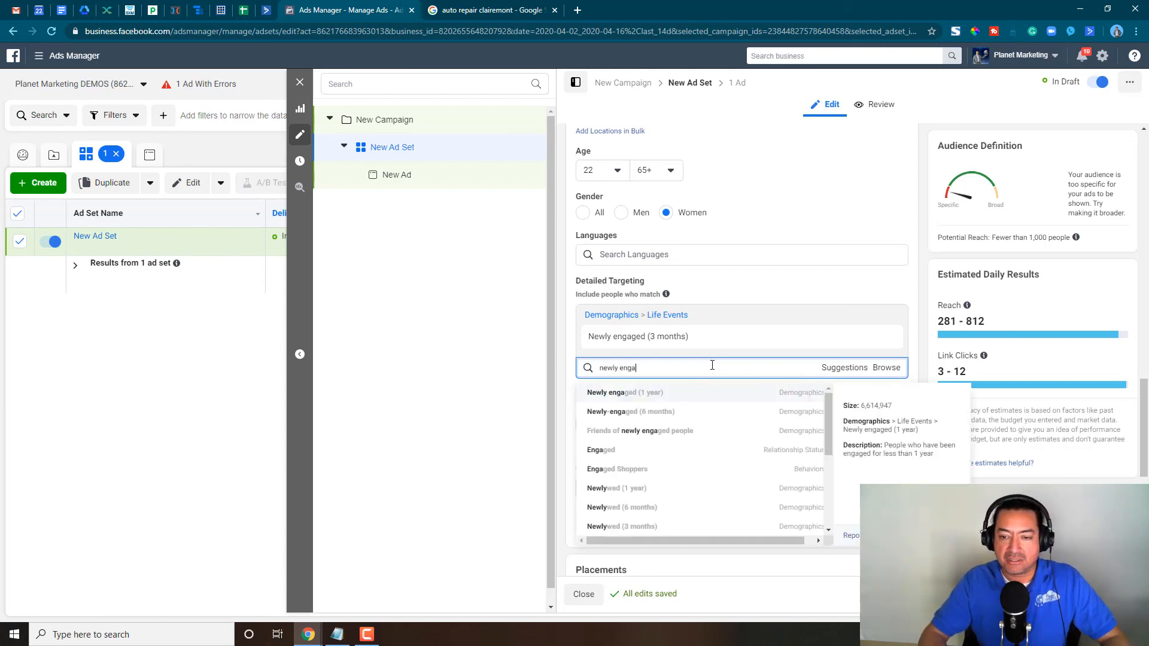
{"action": "left_click", "coordinate": [734, 418]}
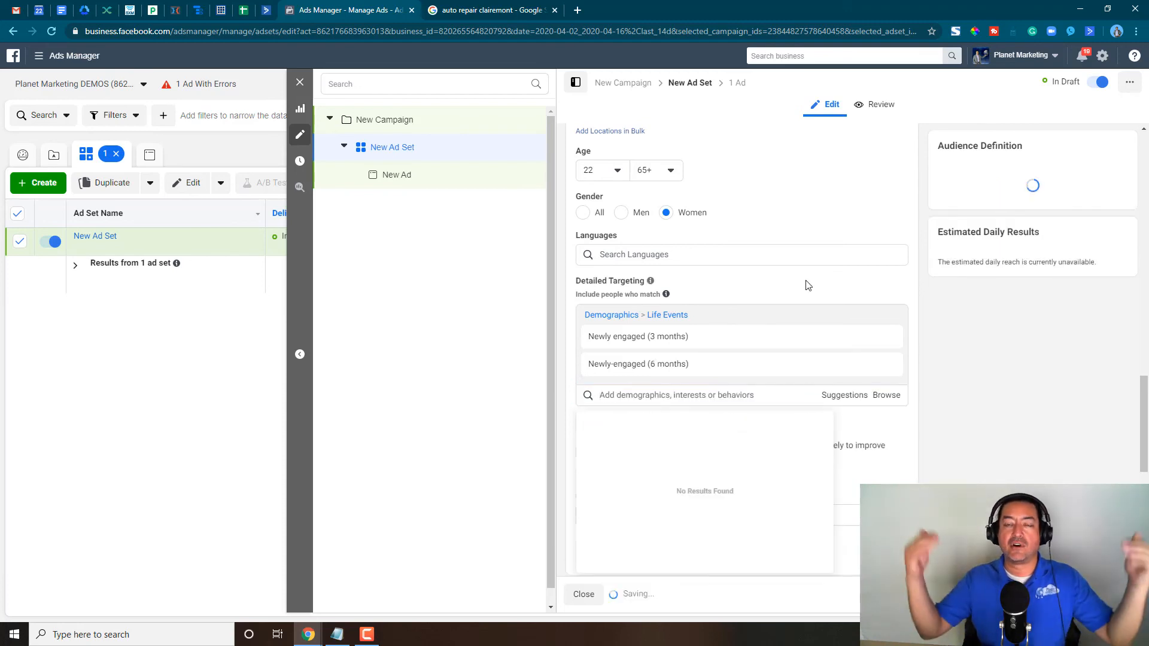